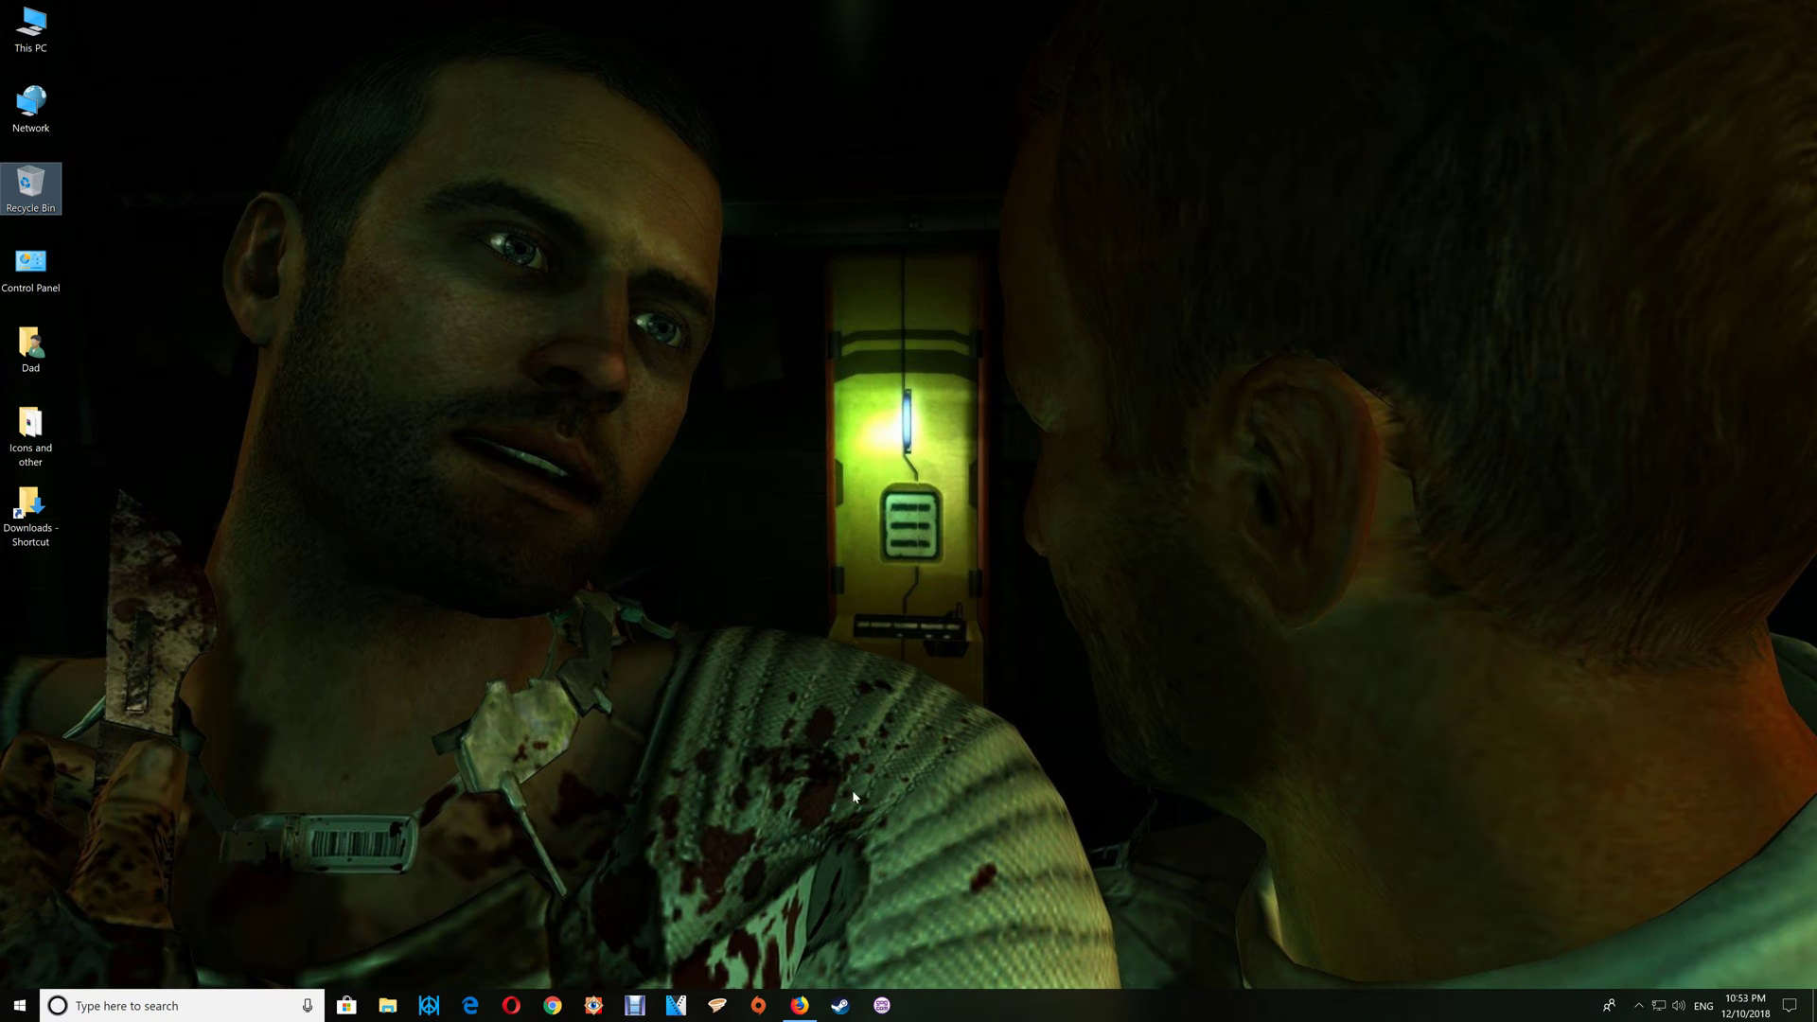
- Bring back the ModDB ENB and SweetFX for Dead Space 2 page and show recent downloads
left_click(800, 1005)
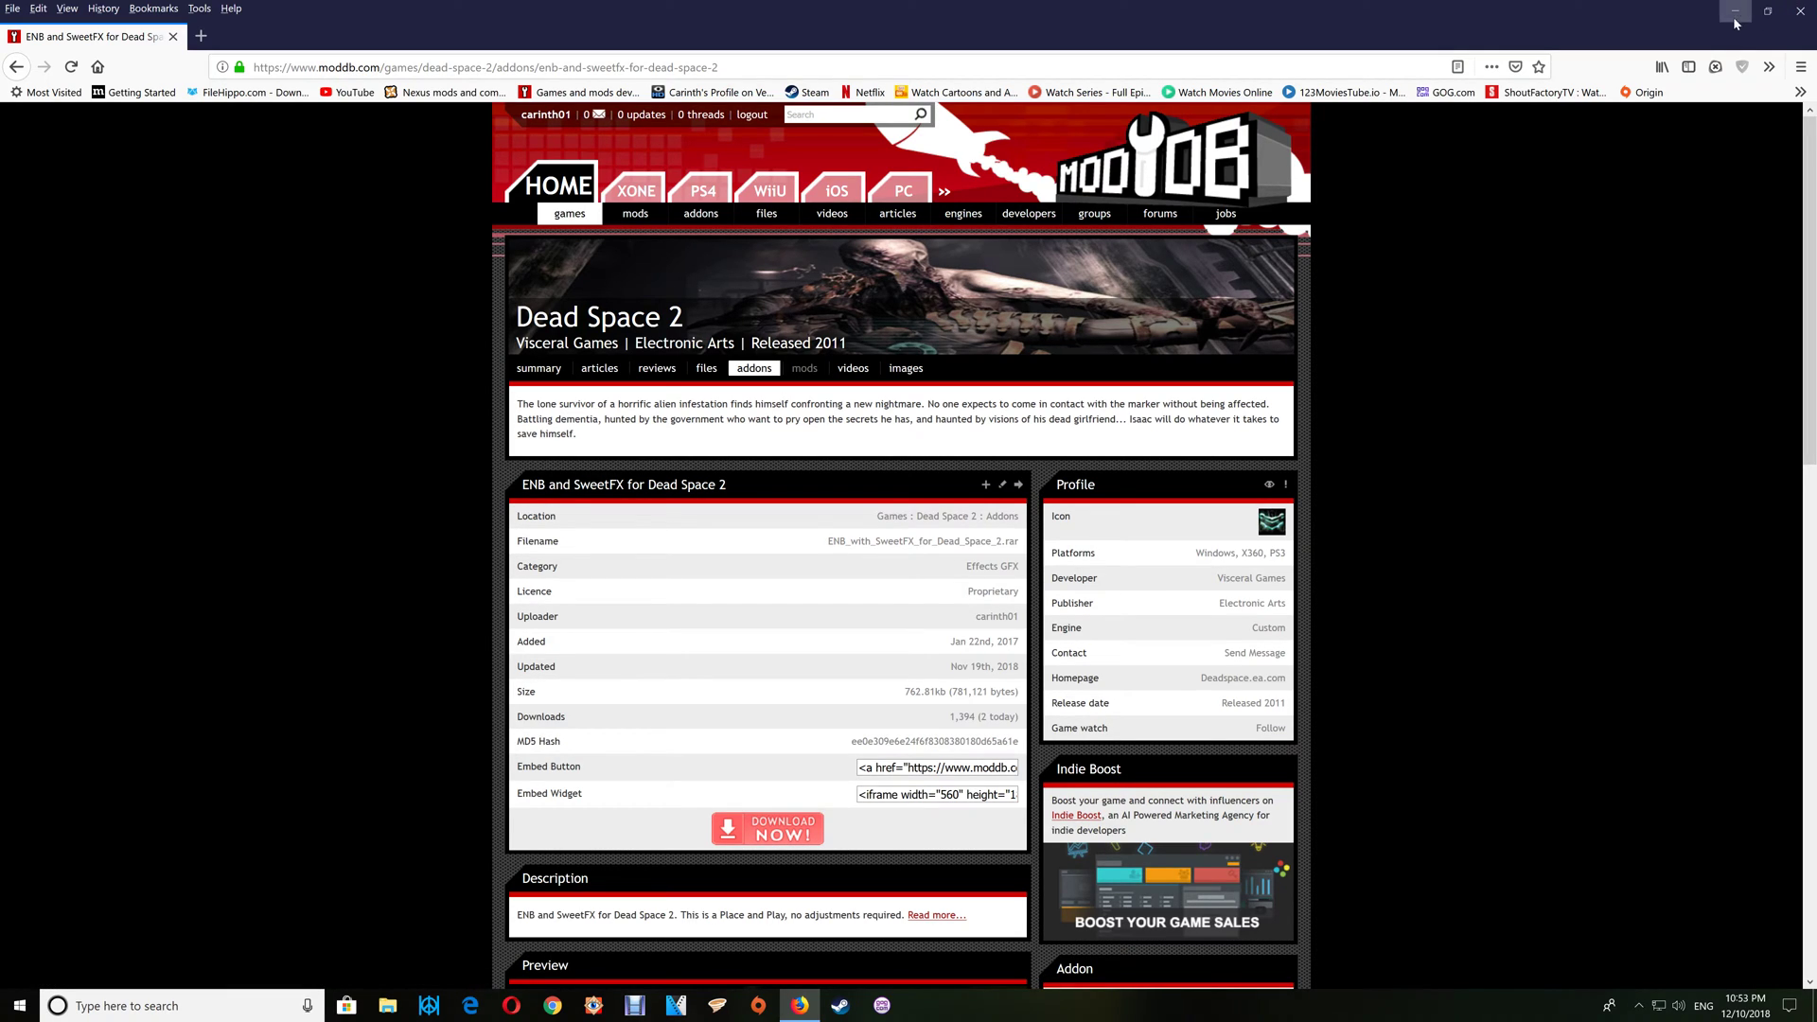
left_click(1662, 66)
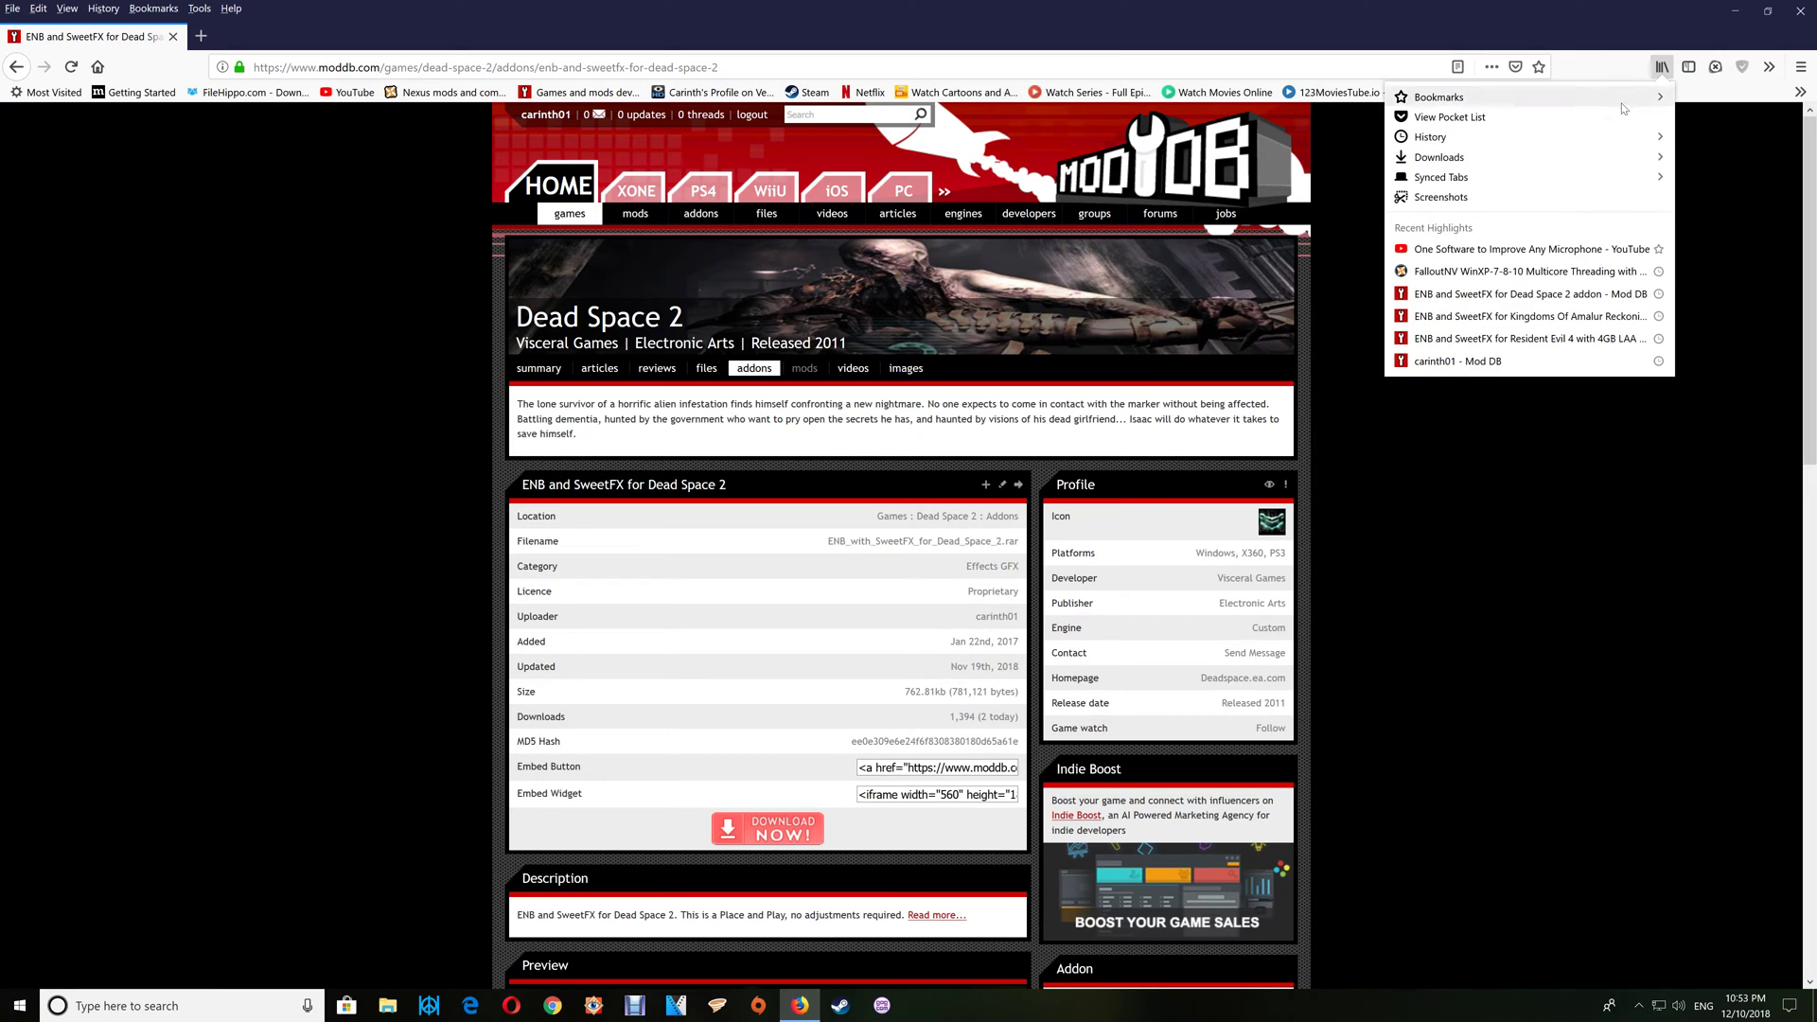
left_click(1503, 163)
- Open ENB_with_SweetFX_for_Dead_Space_2.rar from Downloads and dismiss WinRAR's Expired Notification
left_click(1503, 168)
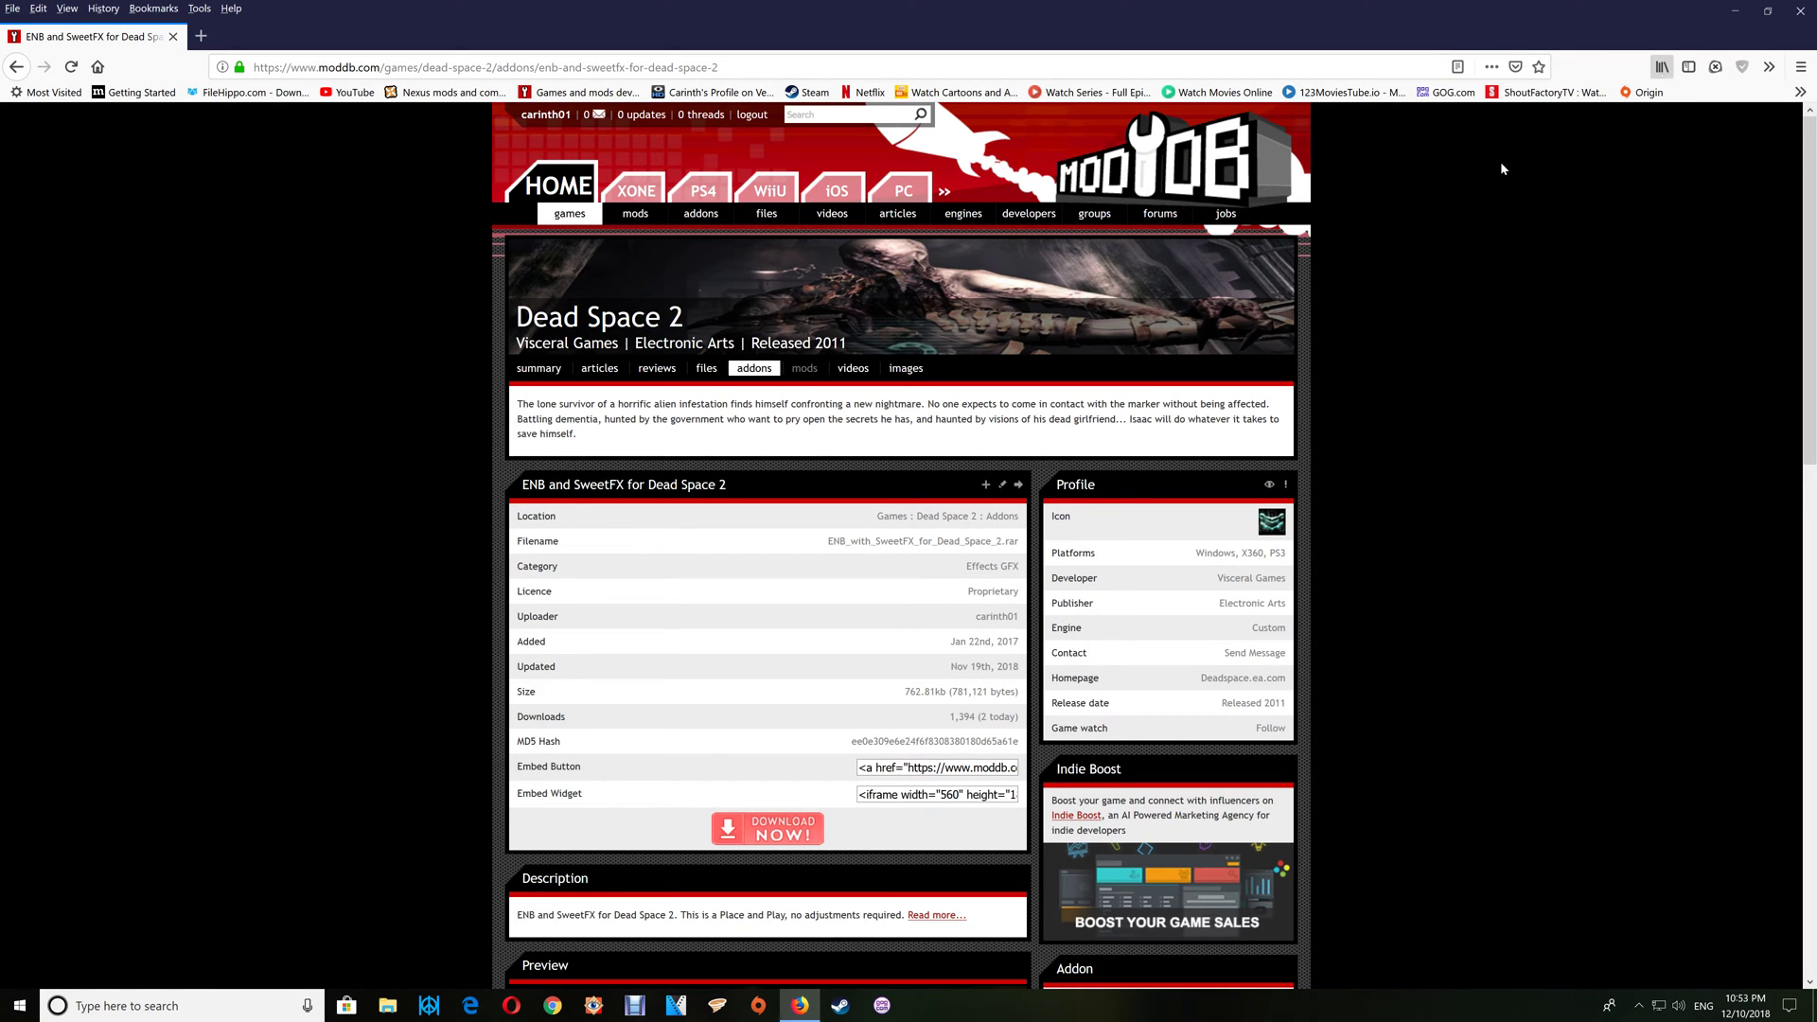
left_click(1735, 10)
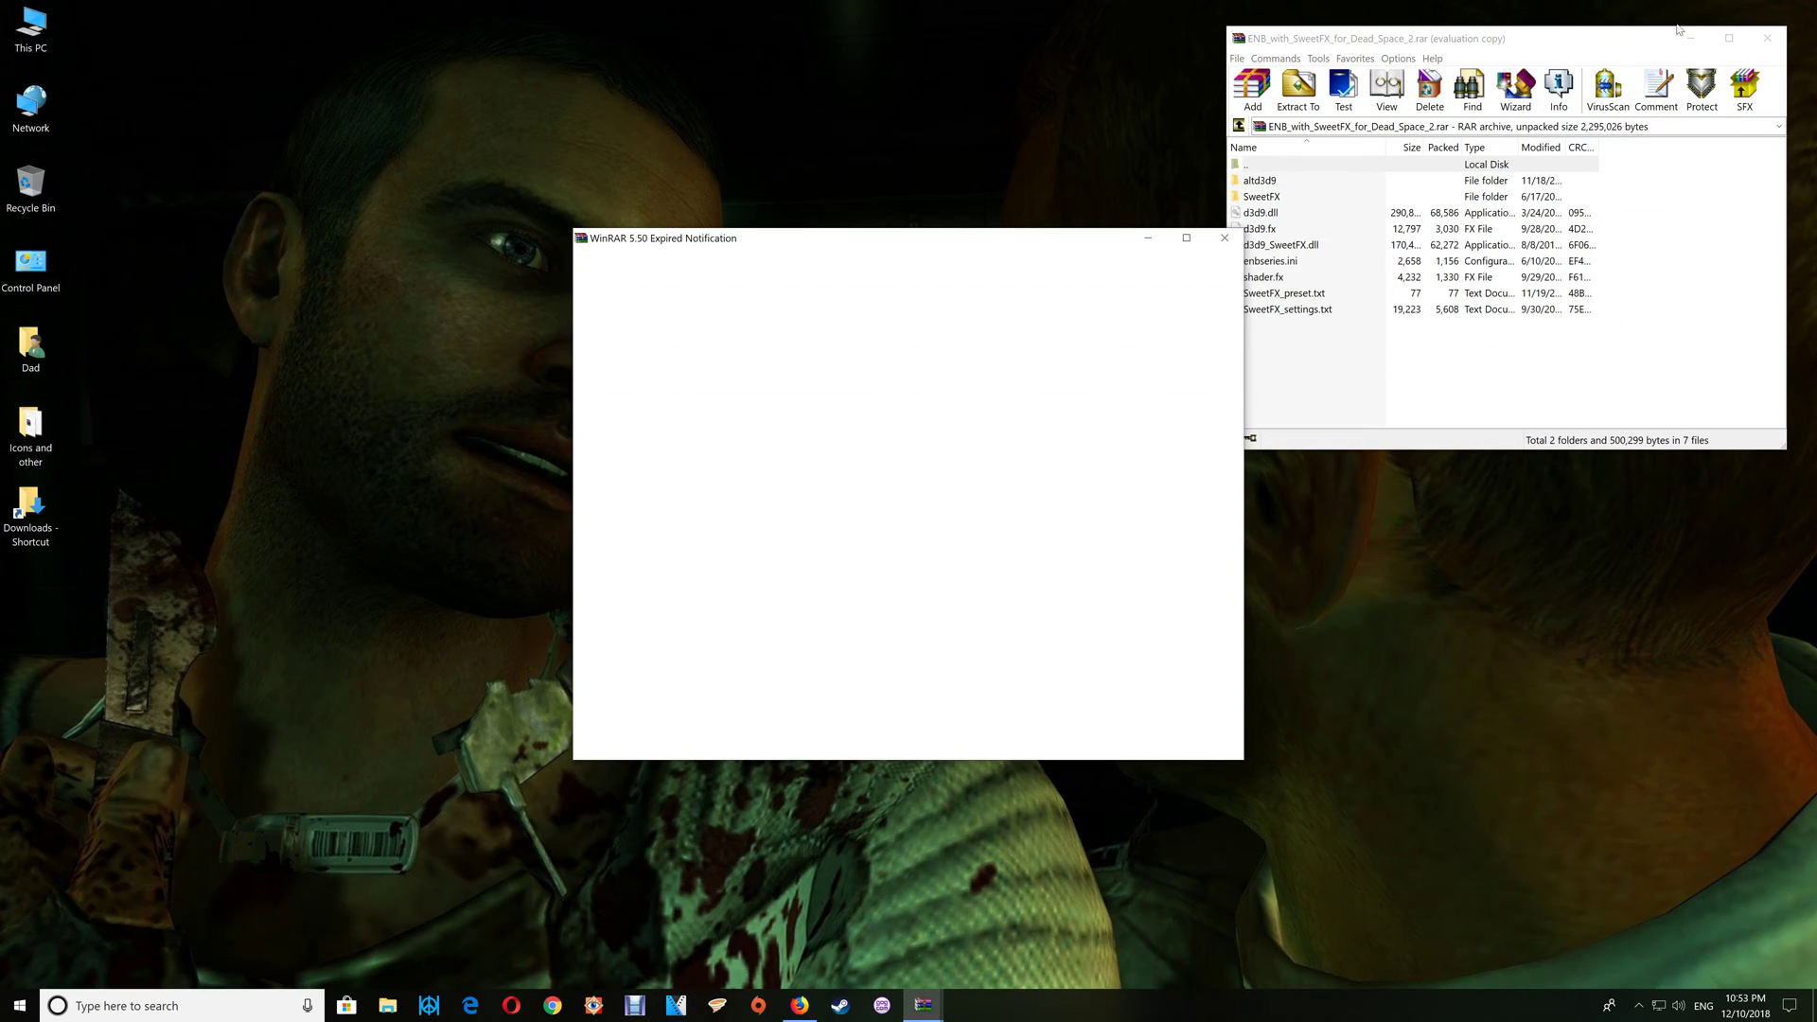
left_click(1225, 238)
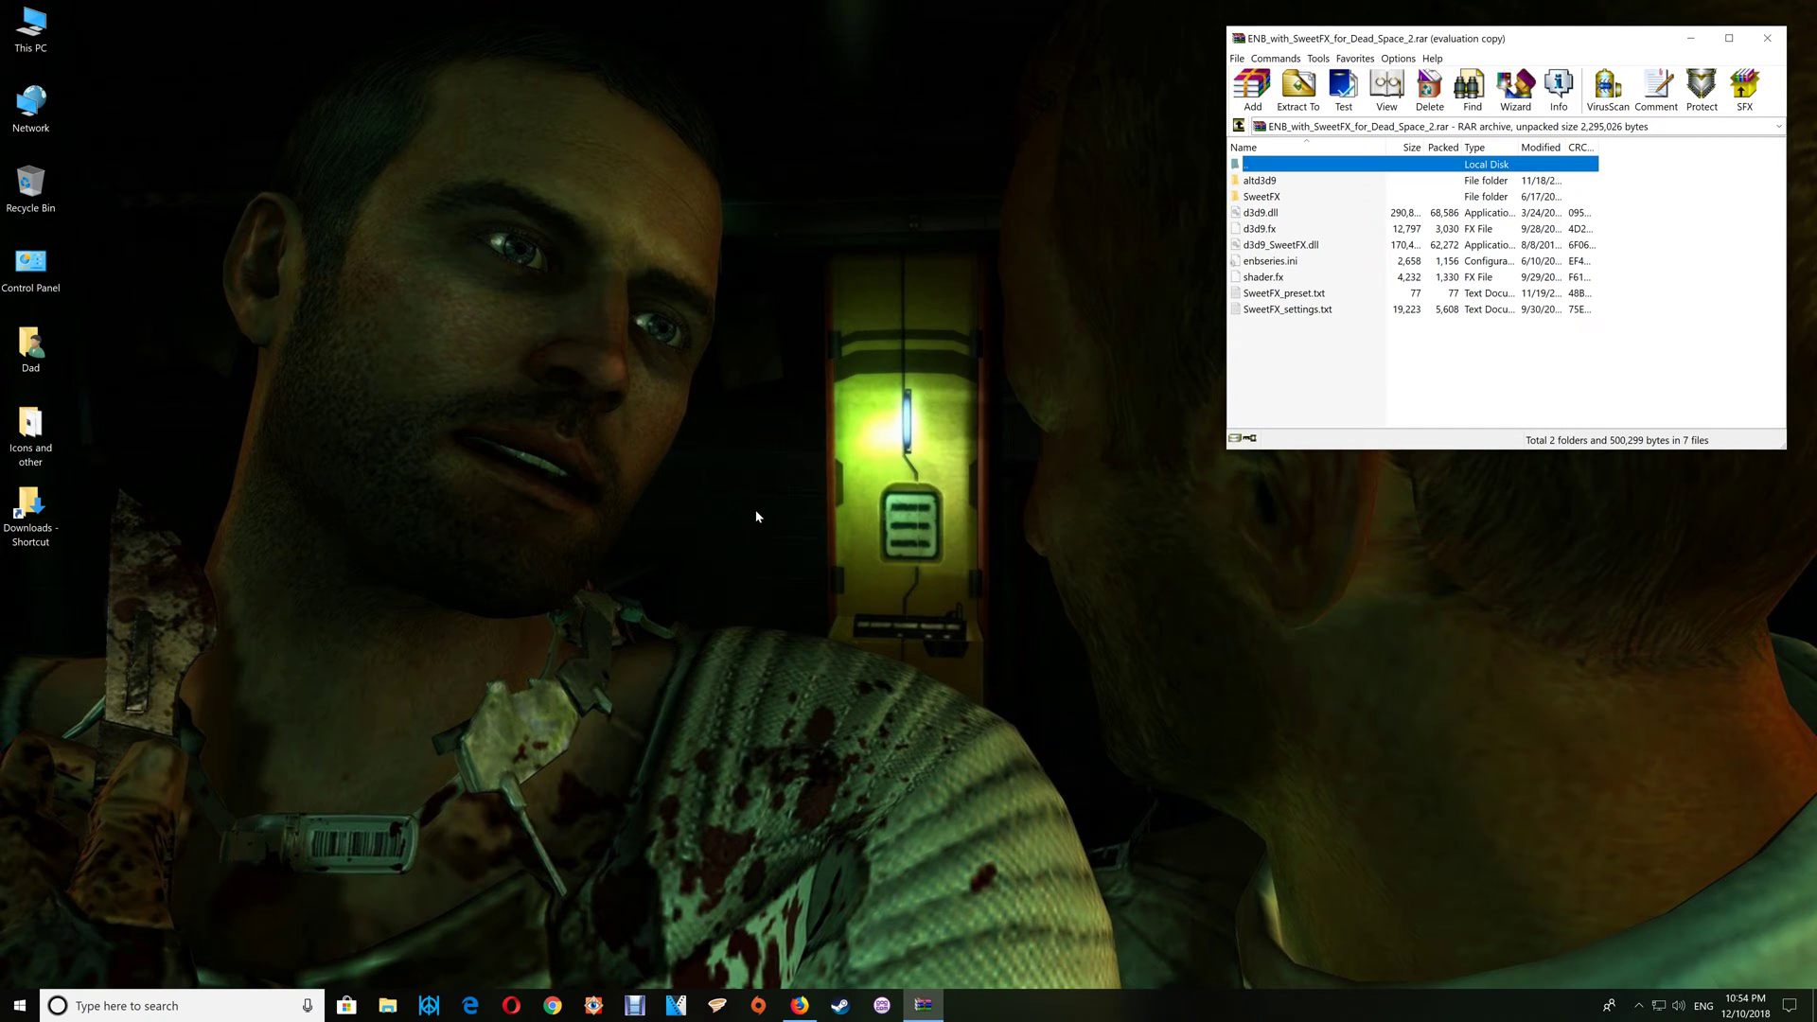
- Launch Steam and check Dead Space 2's Local Files in its Properties
left_click(839, 1004)
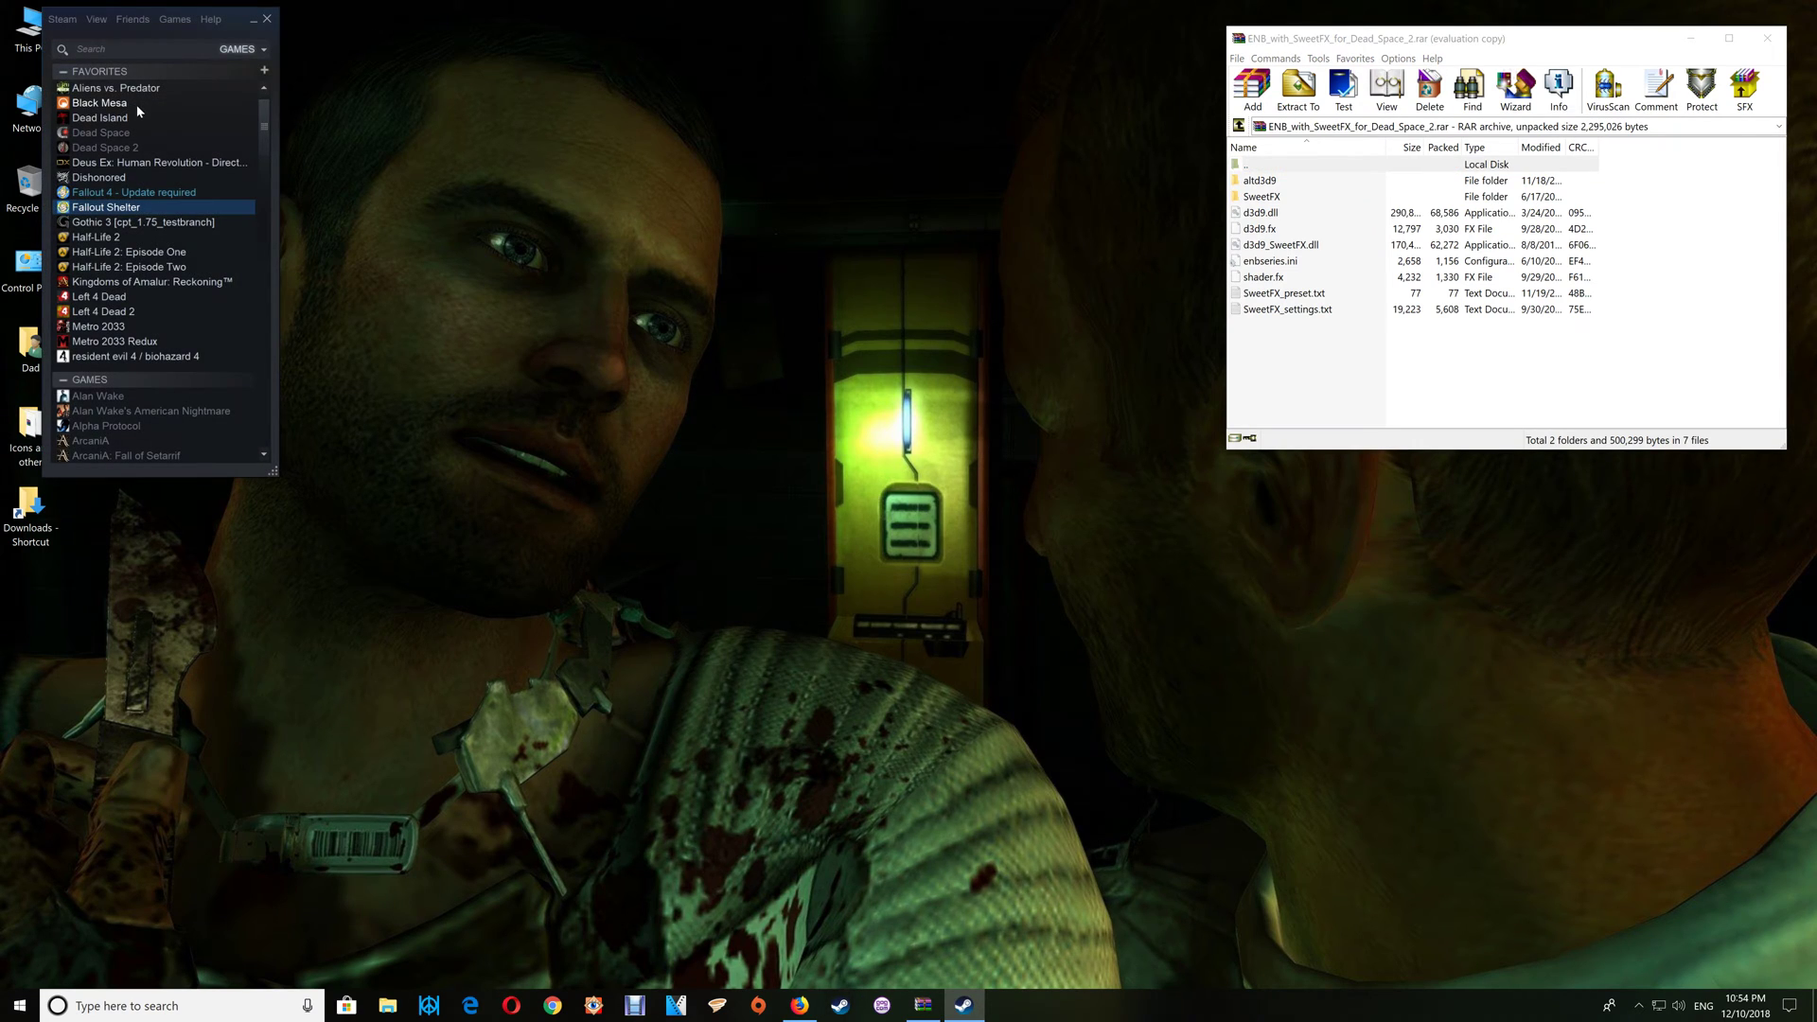
left_click(112, 152)
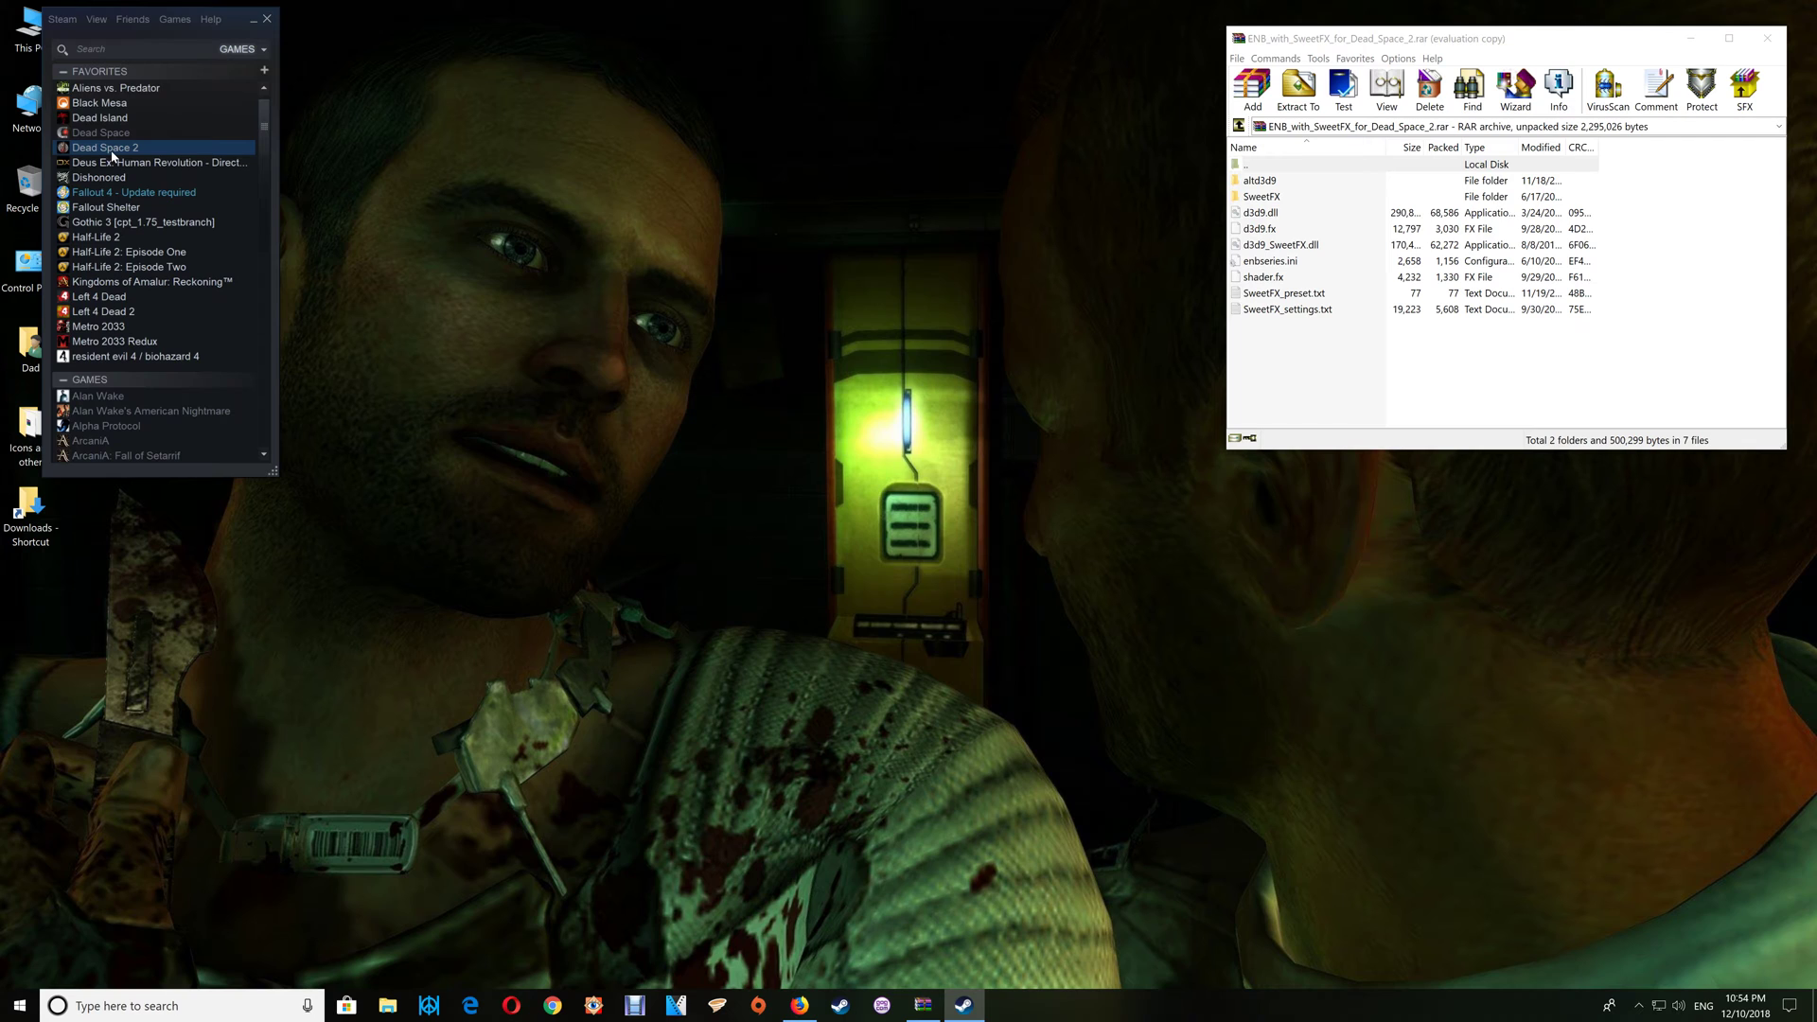
right_click(112, 156)
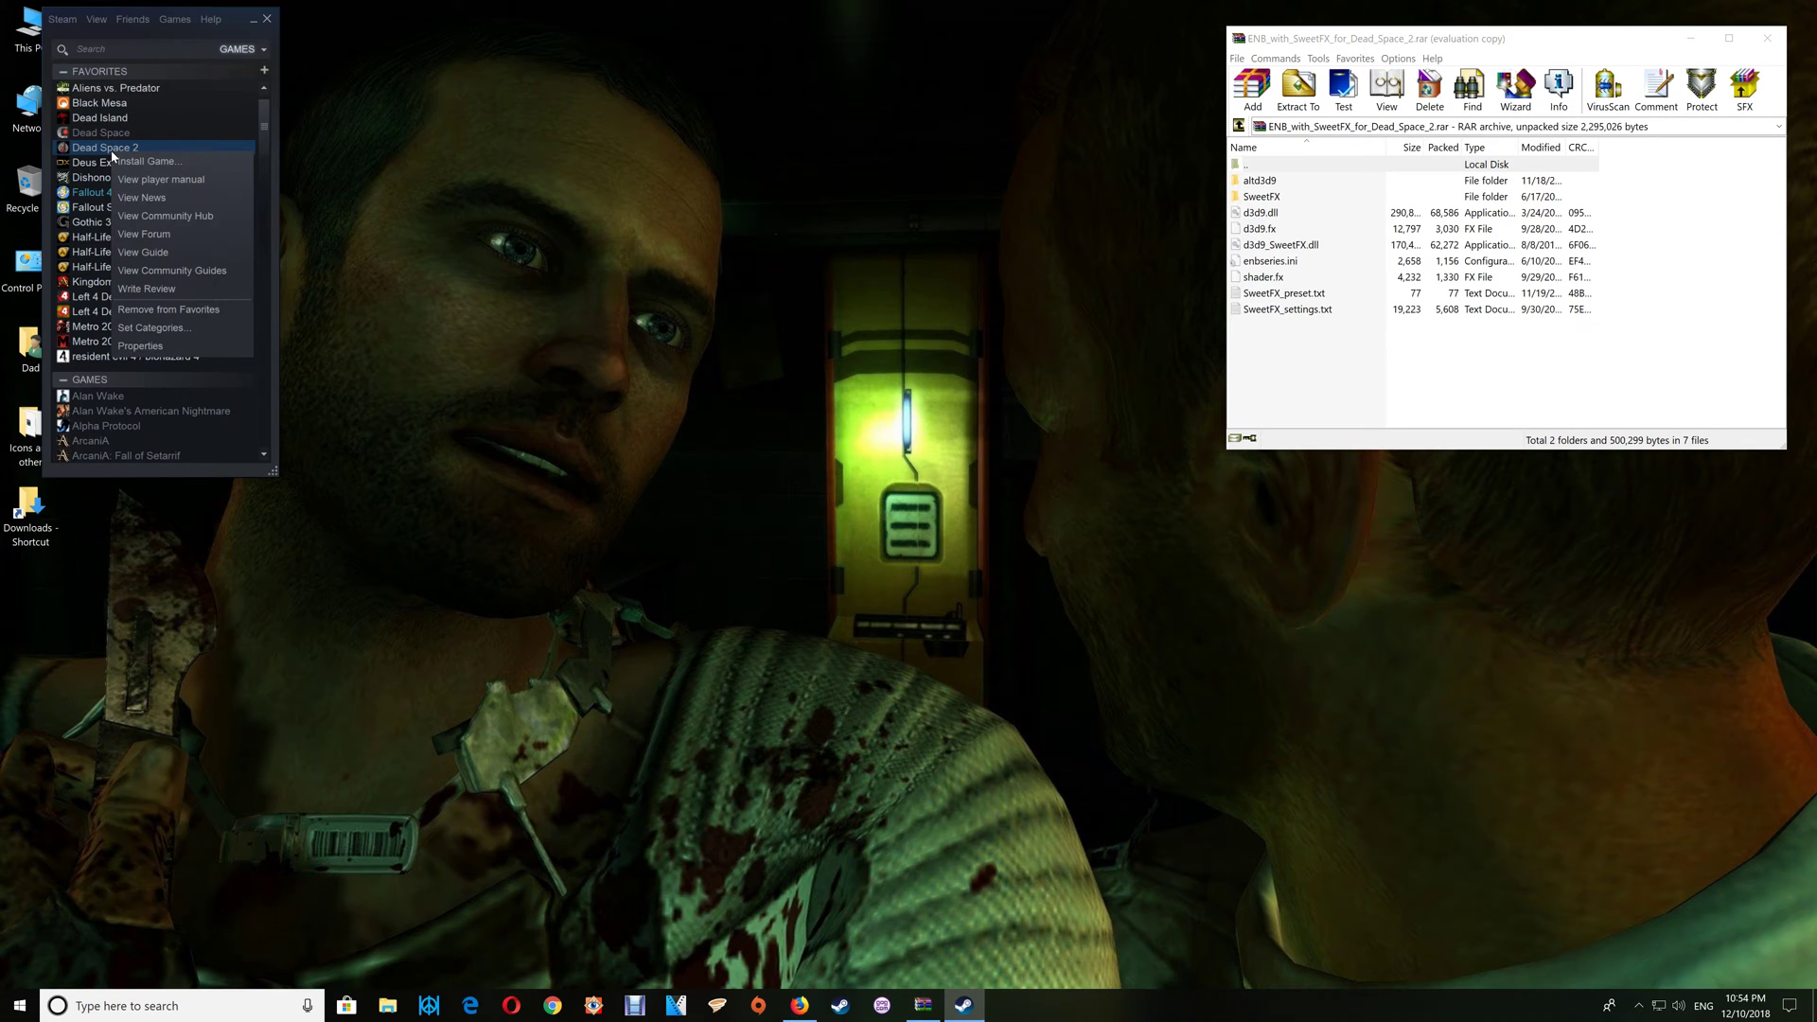
left_click(137, 347)
left_click(848, 283)
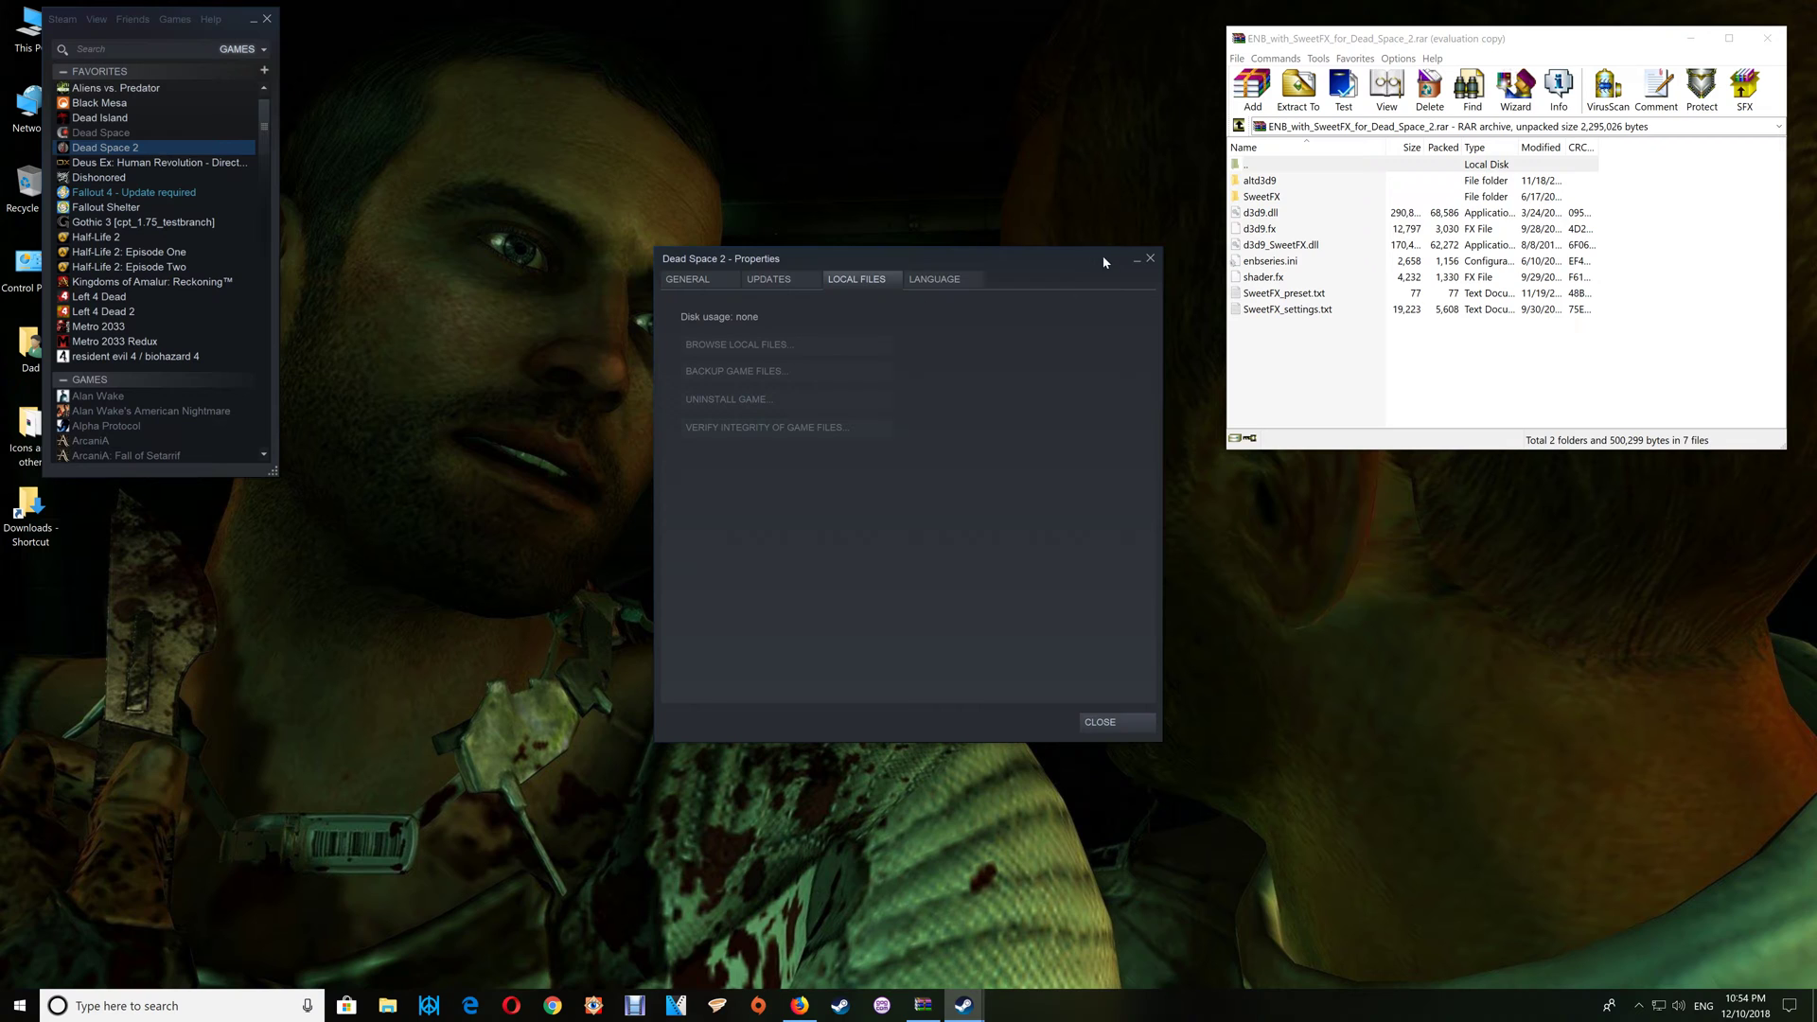
left_click(1149, 258)
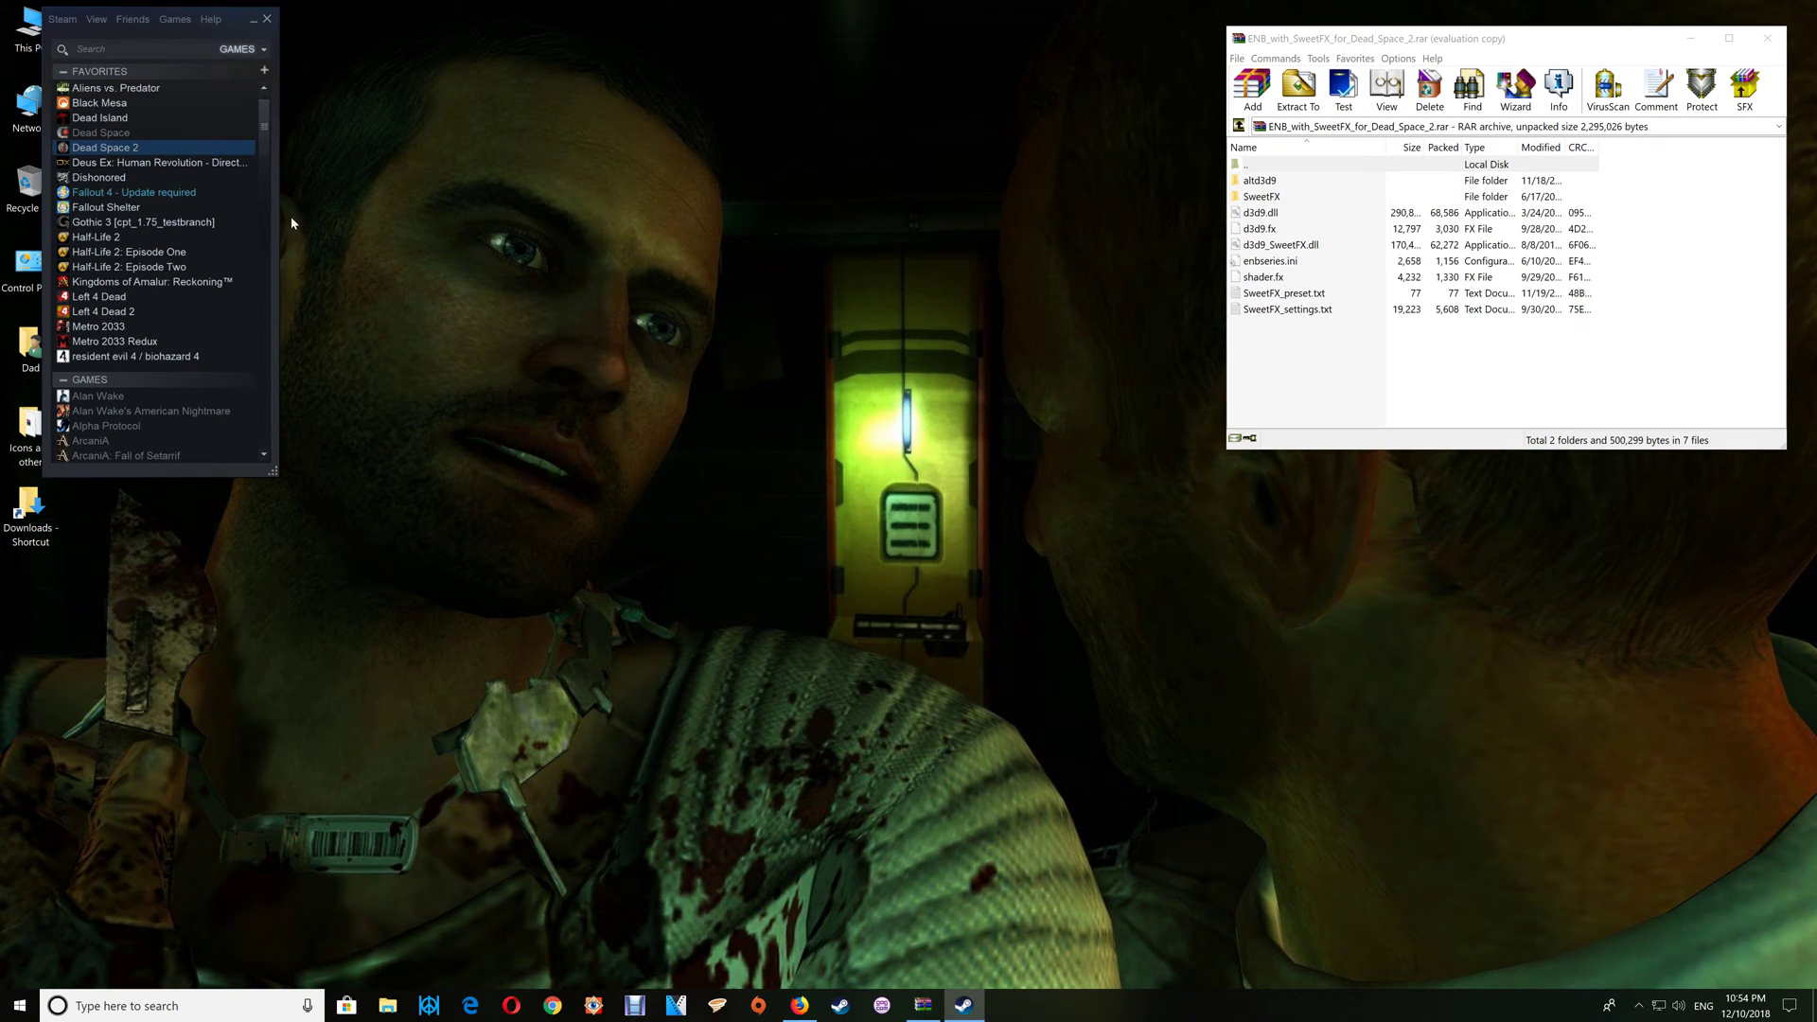
- Browse Fallout Shelter's local files from its Properties, then close the folder and properties
right_click(139, 208)
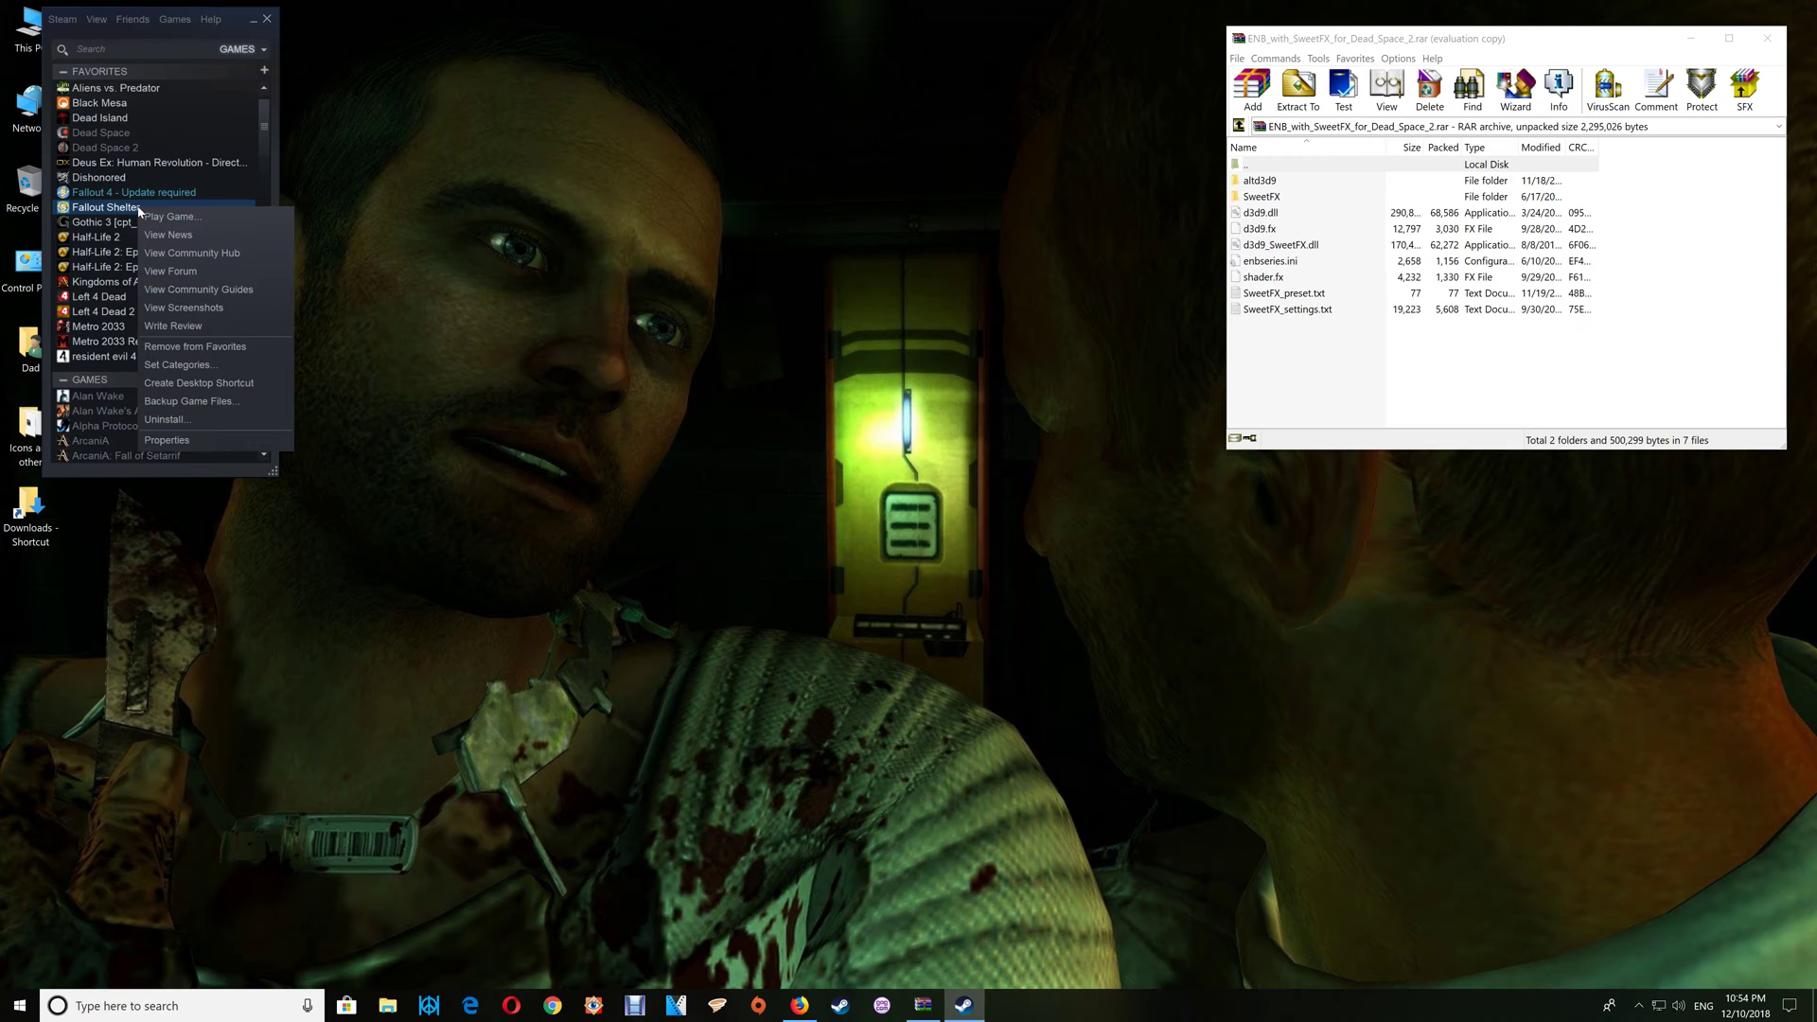
left_click(172, 440)
left_click(865, 280)
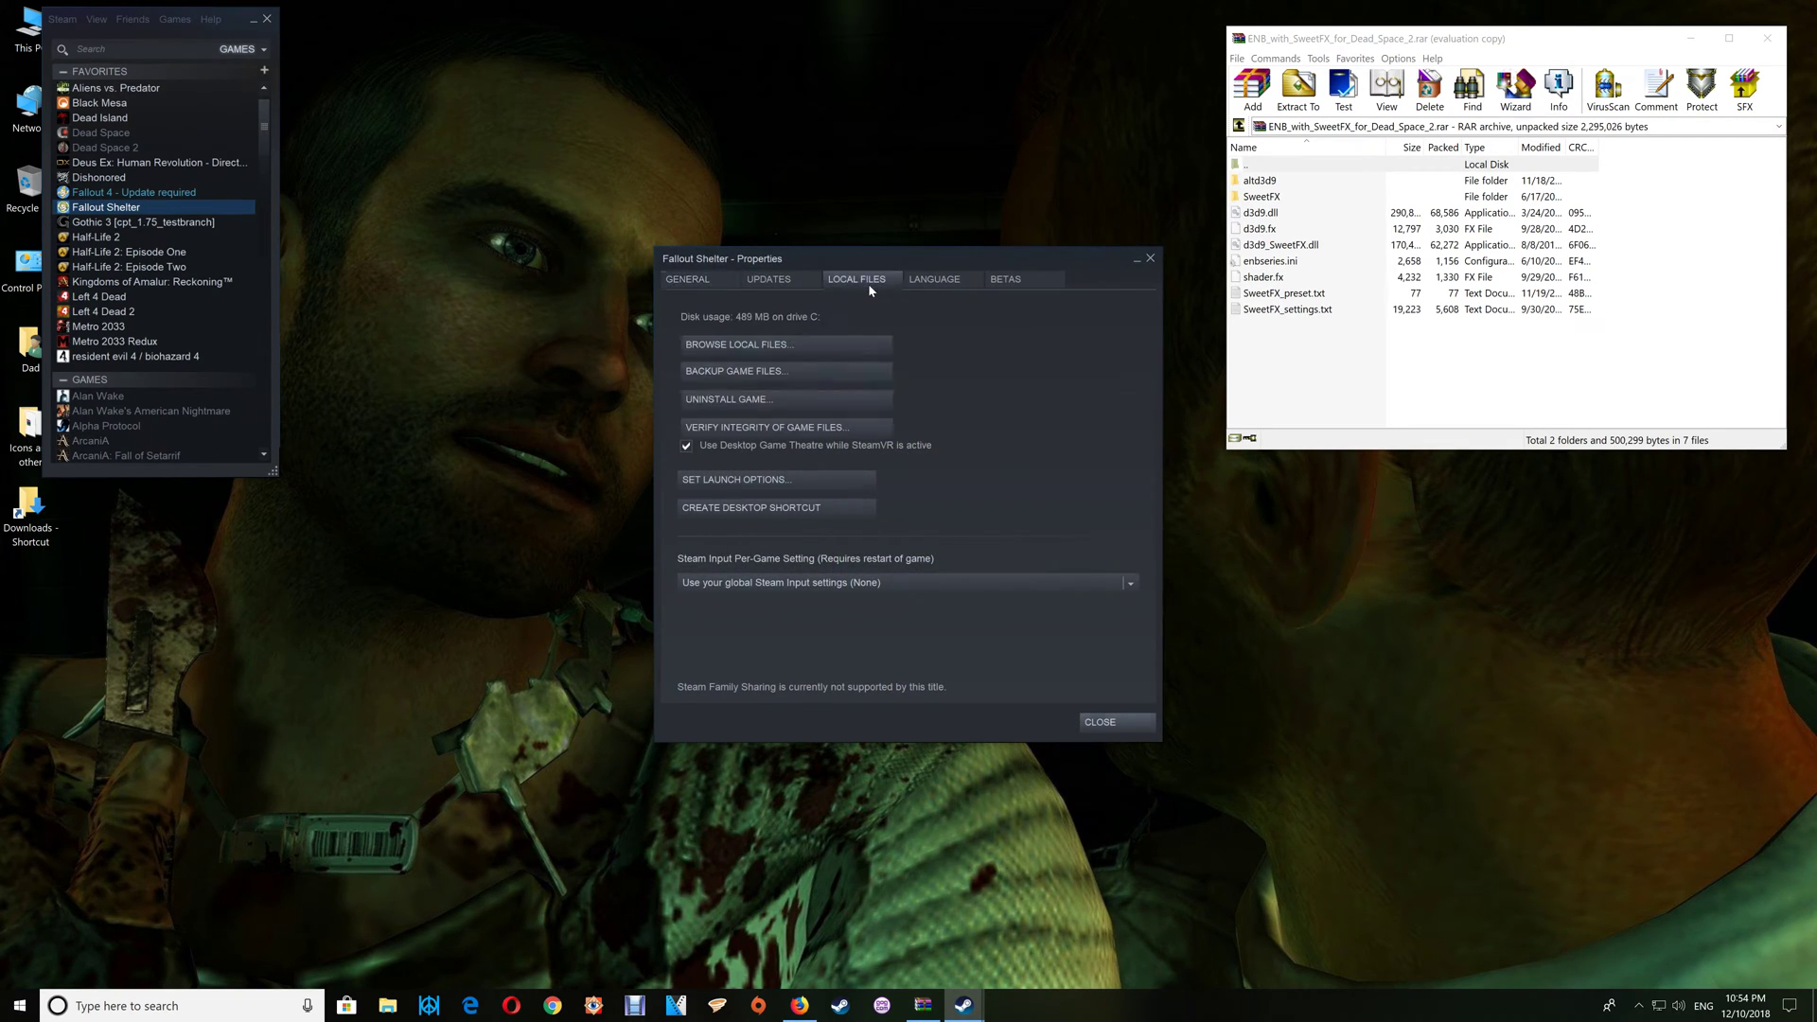
left_click(762, 348)
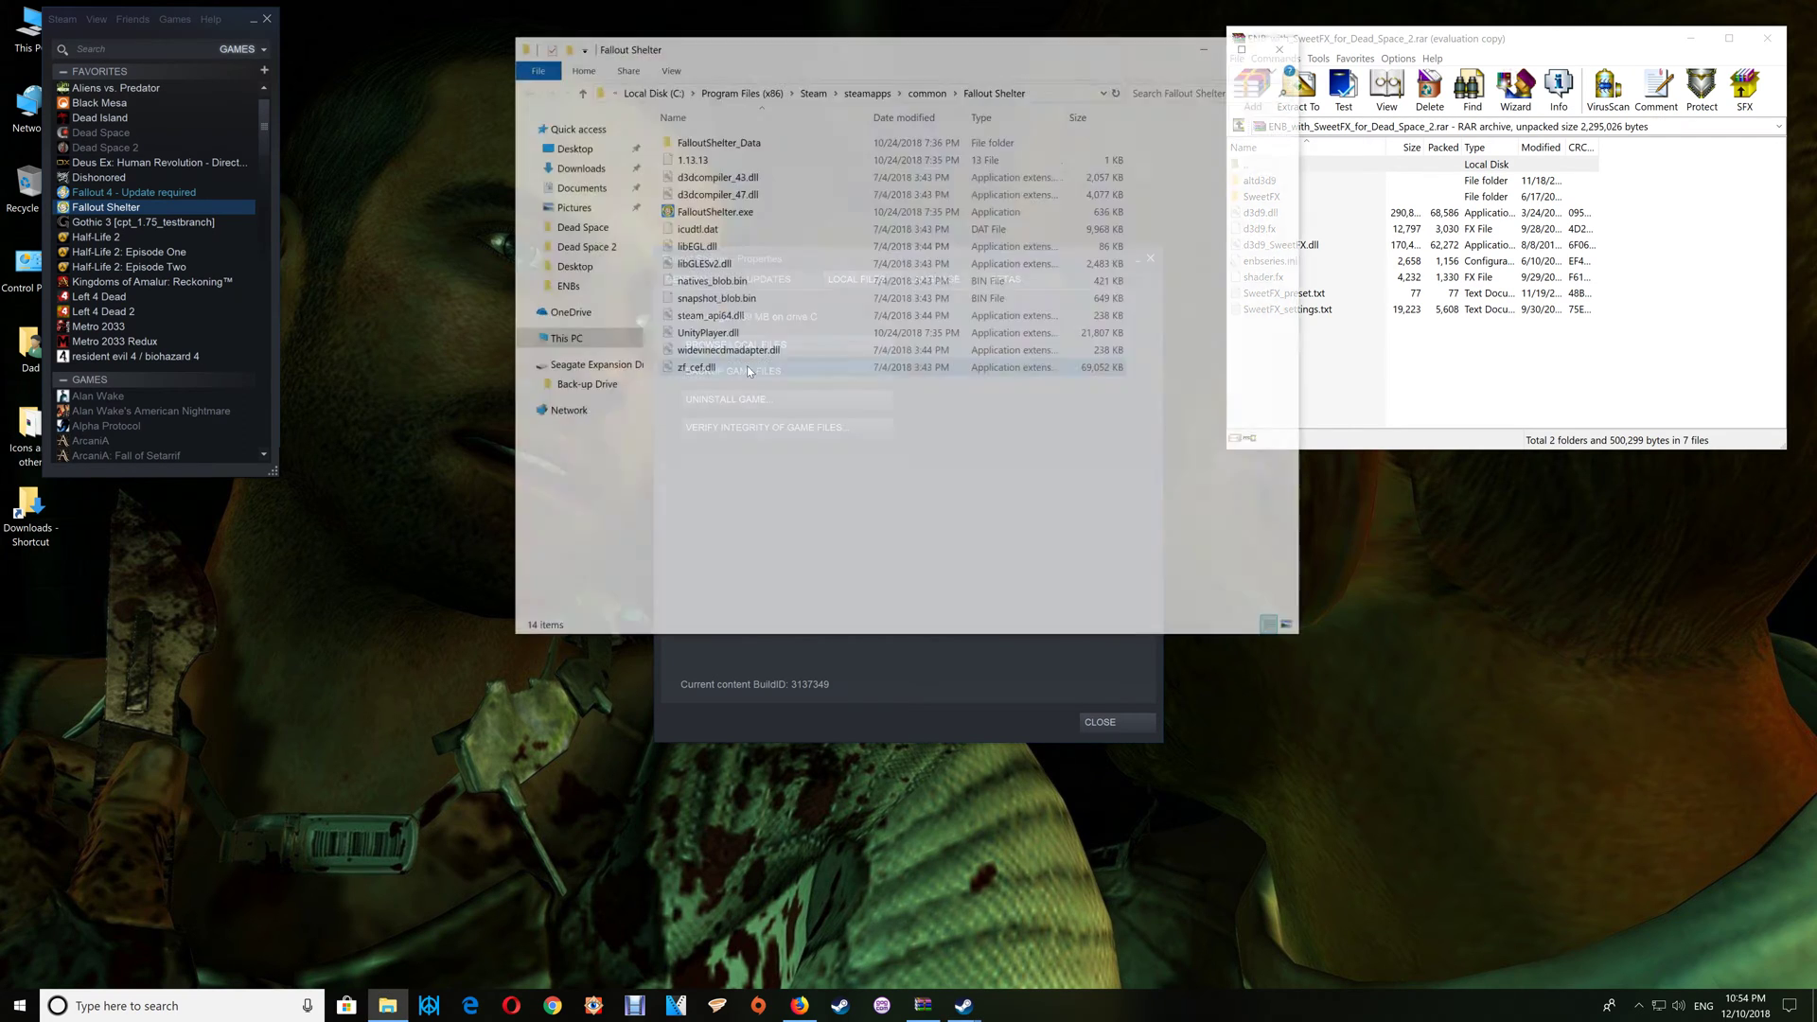
left_click(1276, 49)
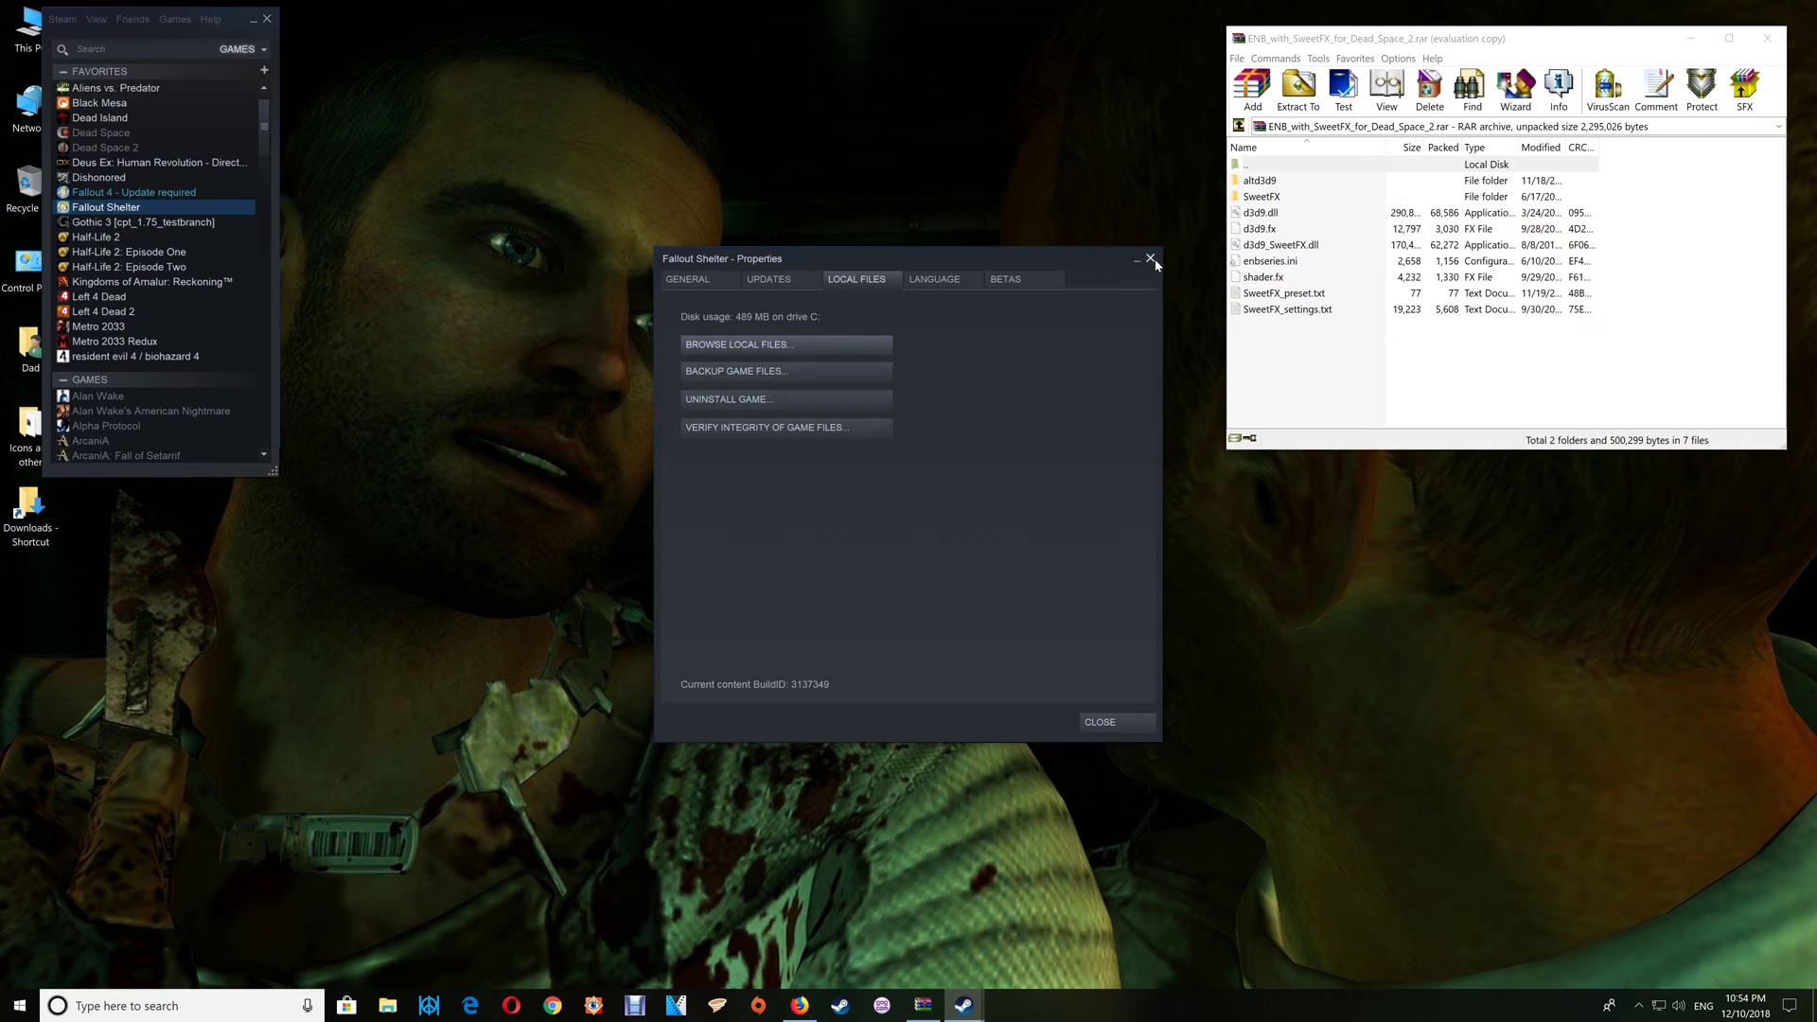
left_click(1150, 258)
- Close Steam and browse C:\Program Files (x86)\Steam\steamapps\common, then close Explorer
left_click(268, 20)
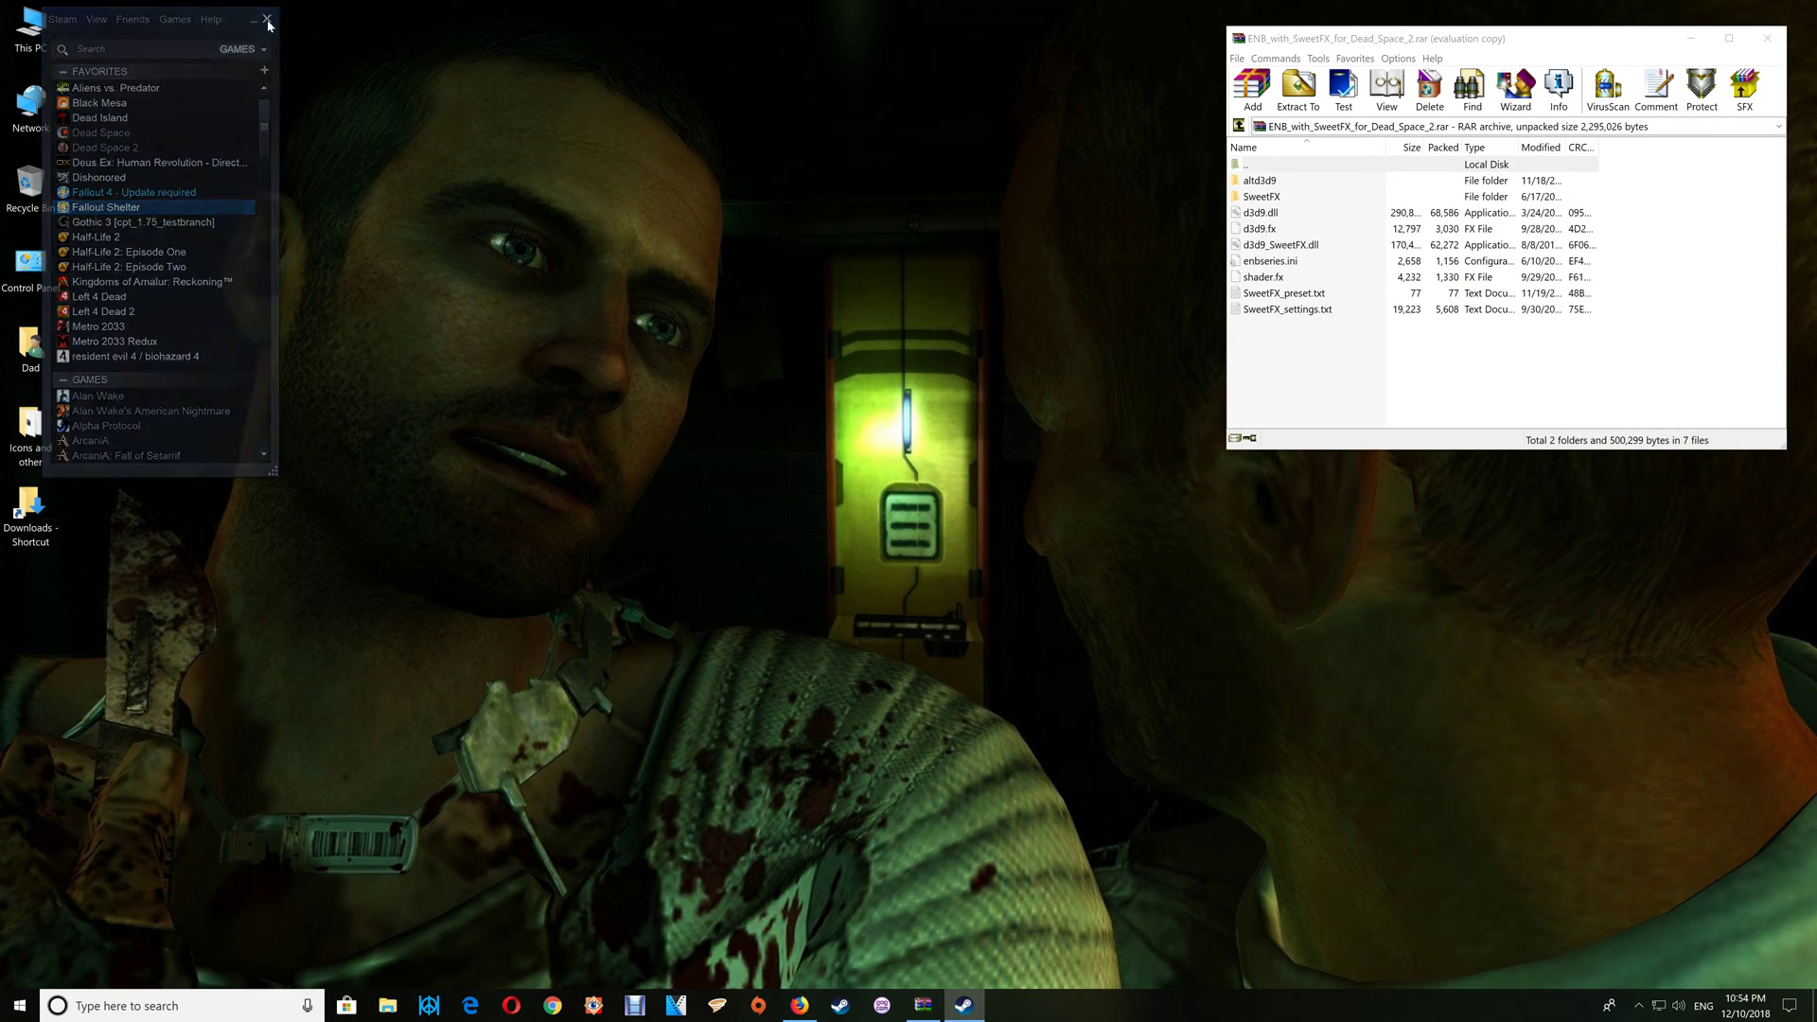
double_click(31, 30)
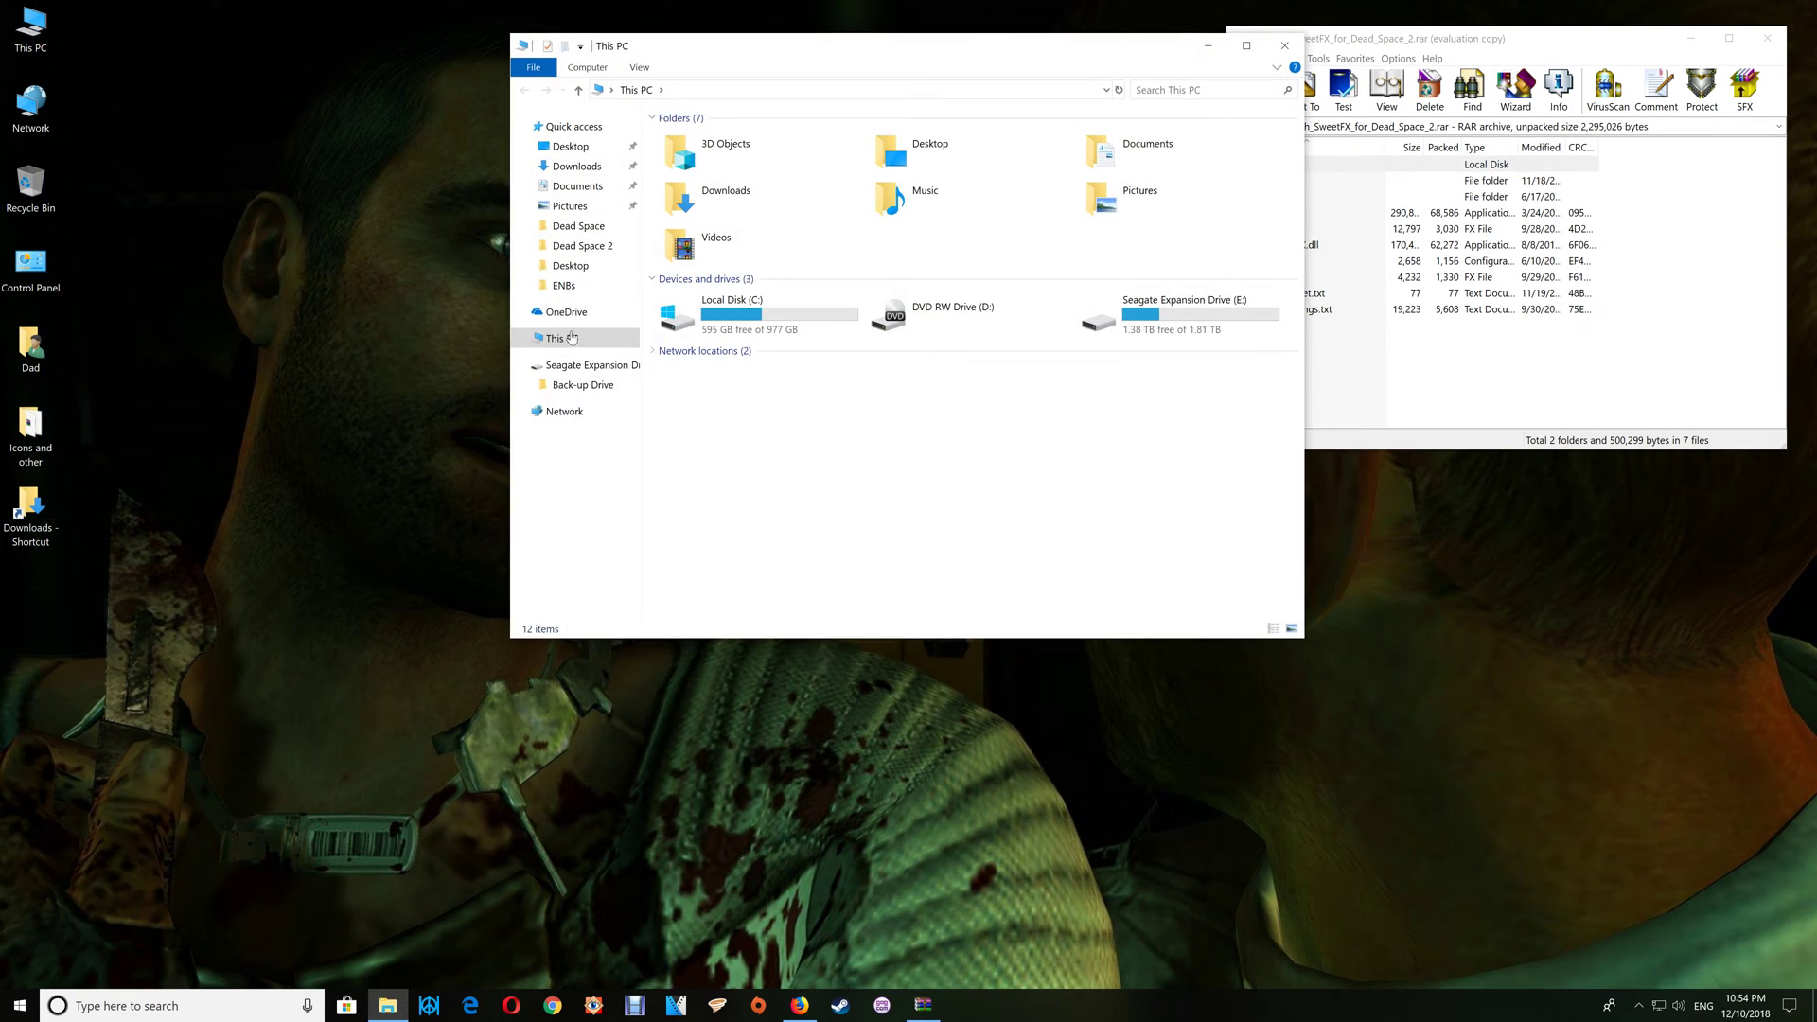
double_click(738, 312)
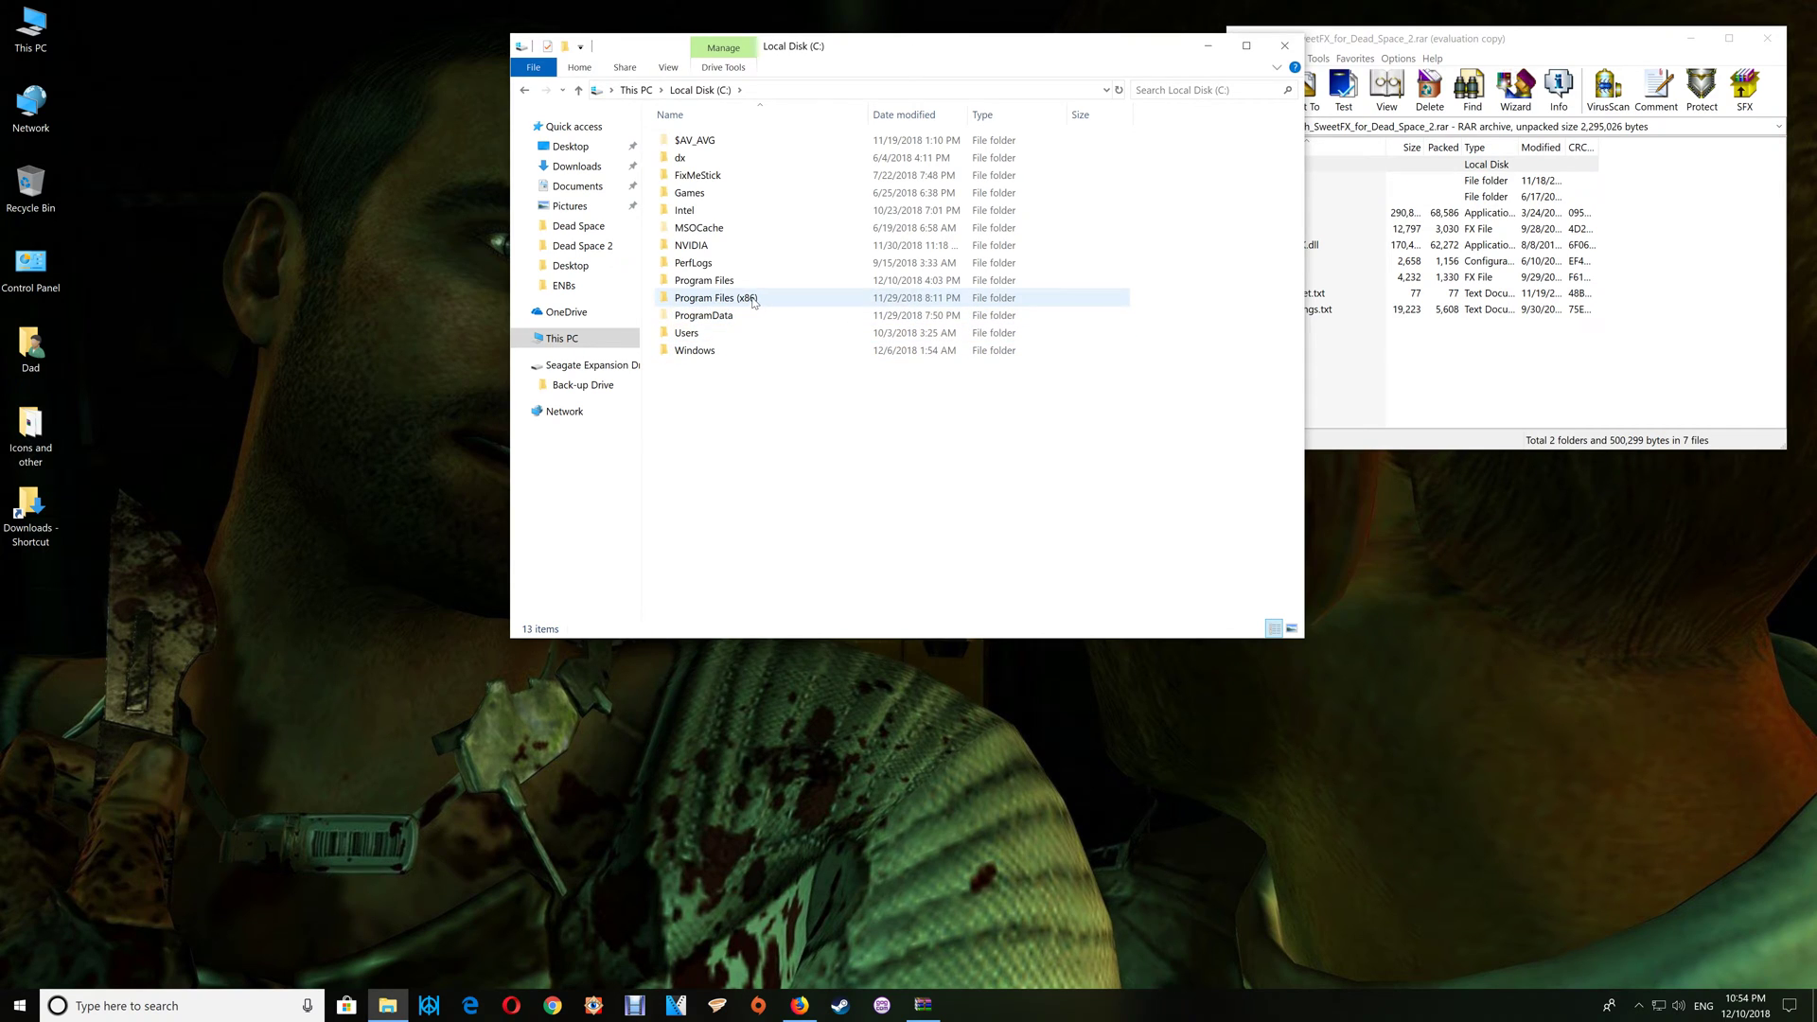
double_click(747, 298)
scroll(747, 554, "down", 1)
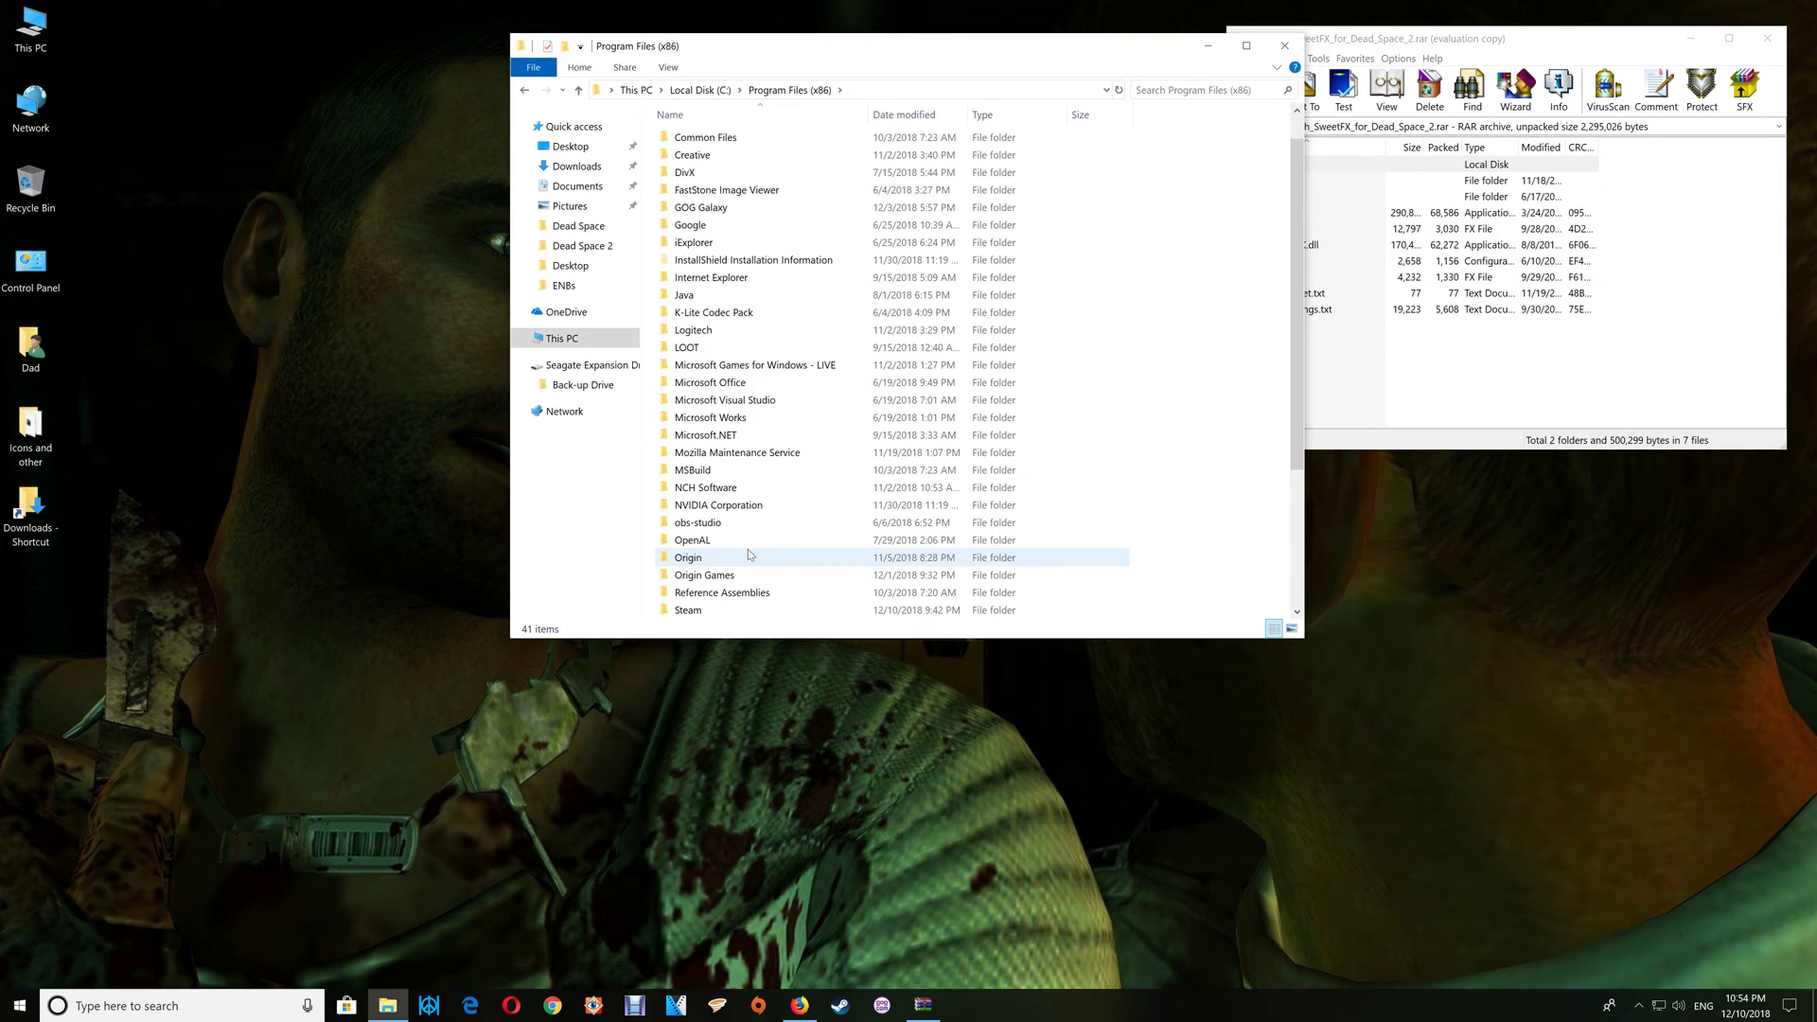
double_click(721, 610)
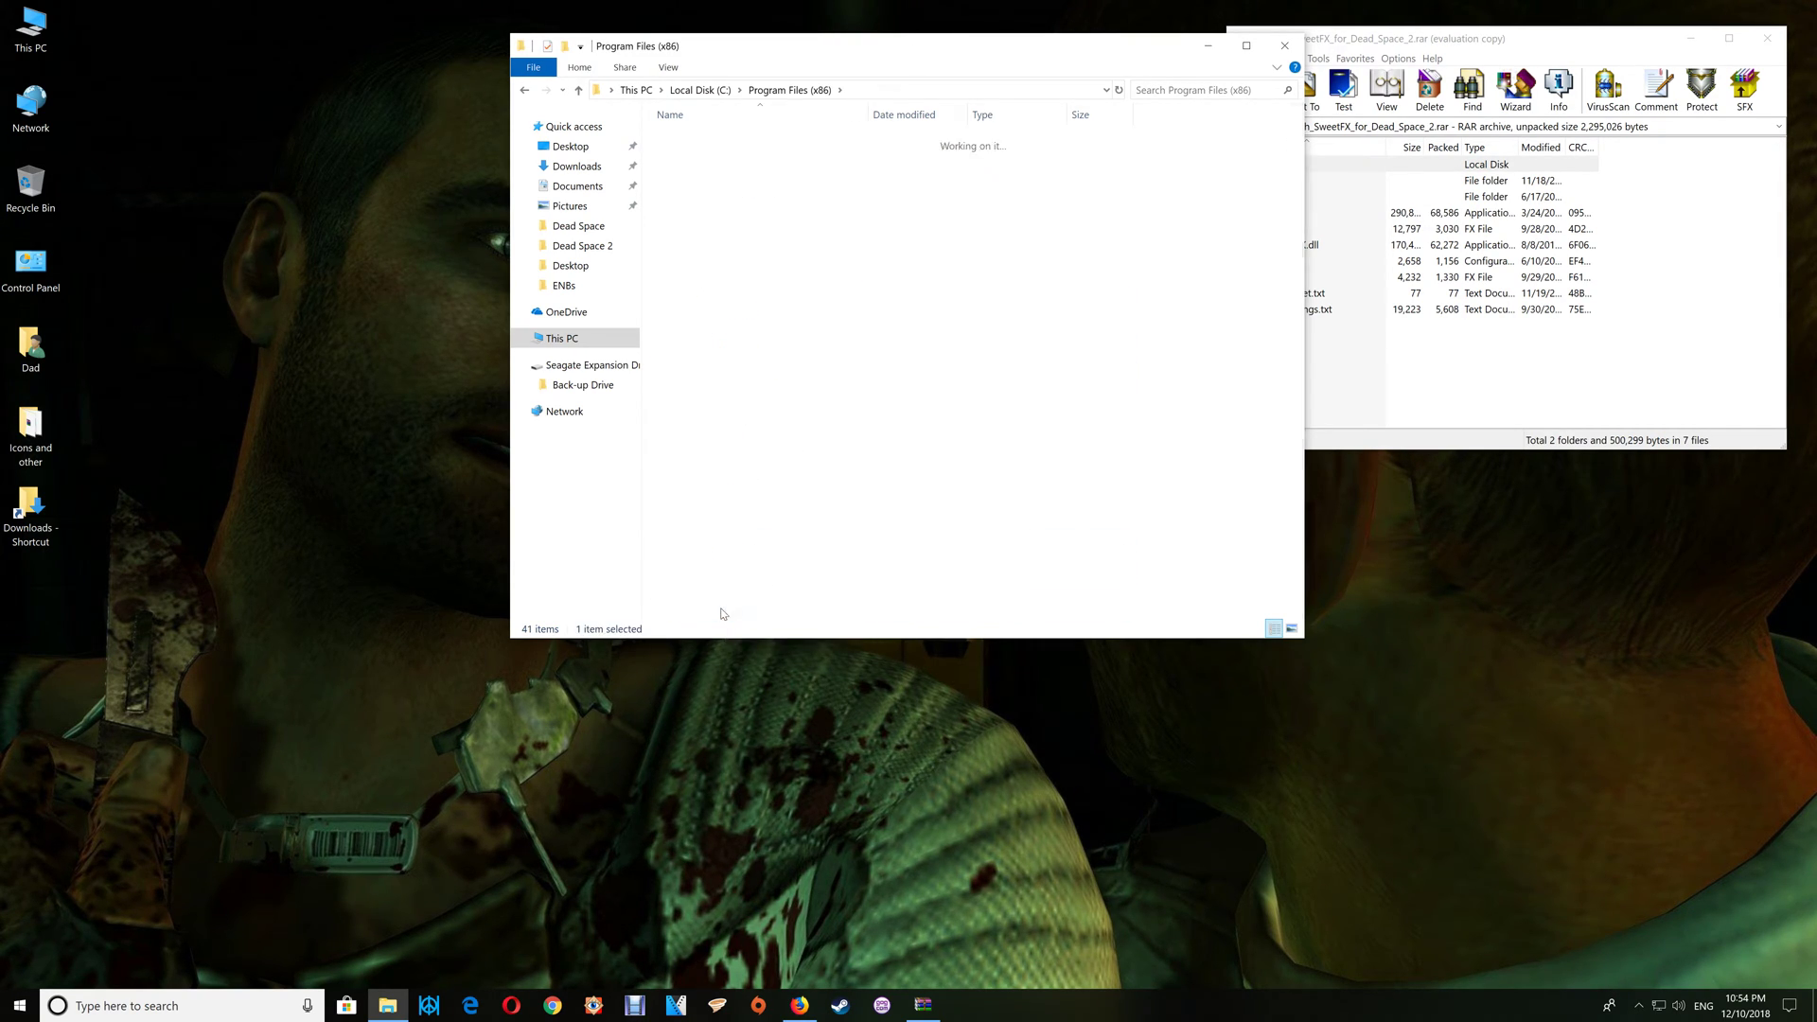
double_click(715, 472)
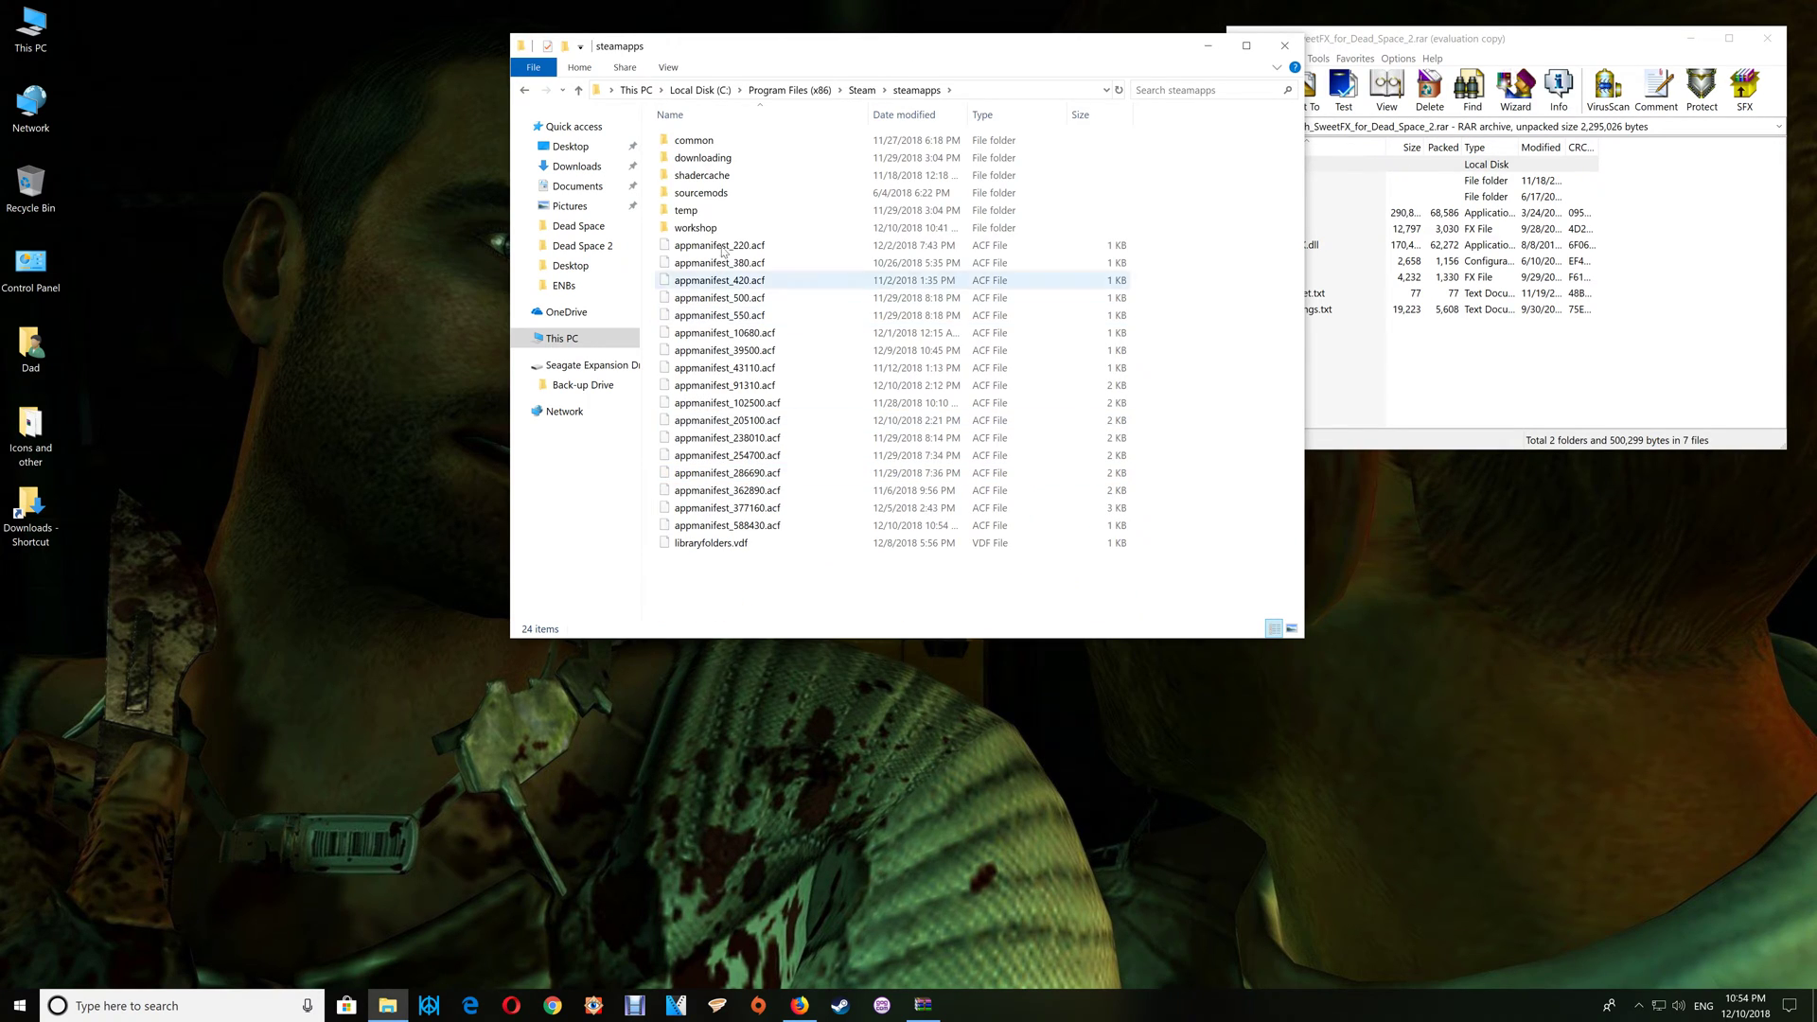
double_click(695, 140)
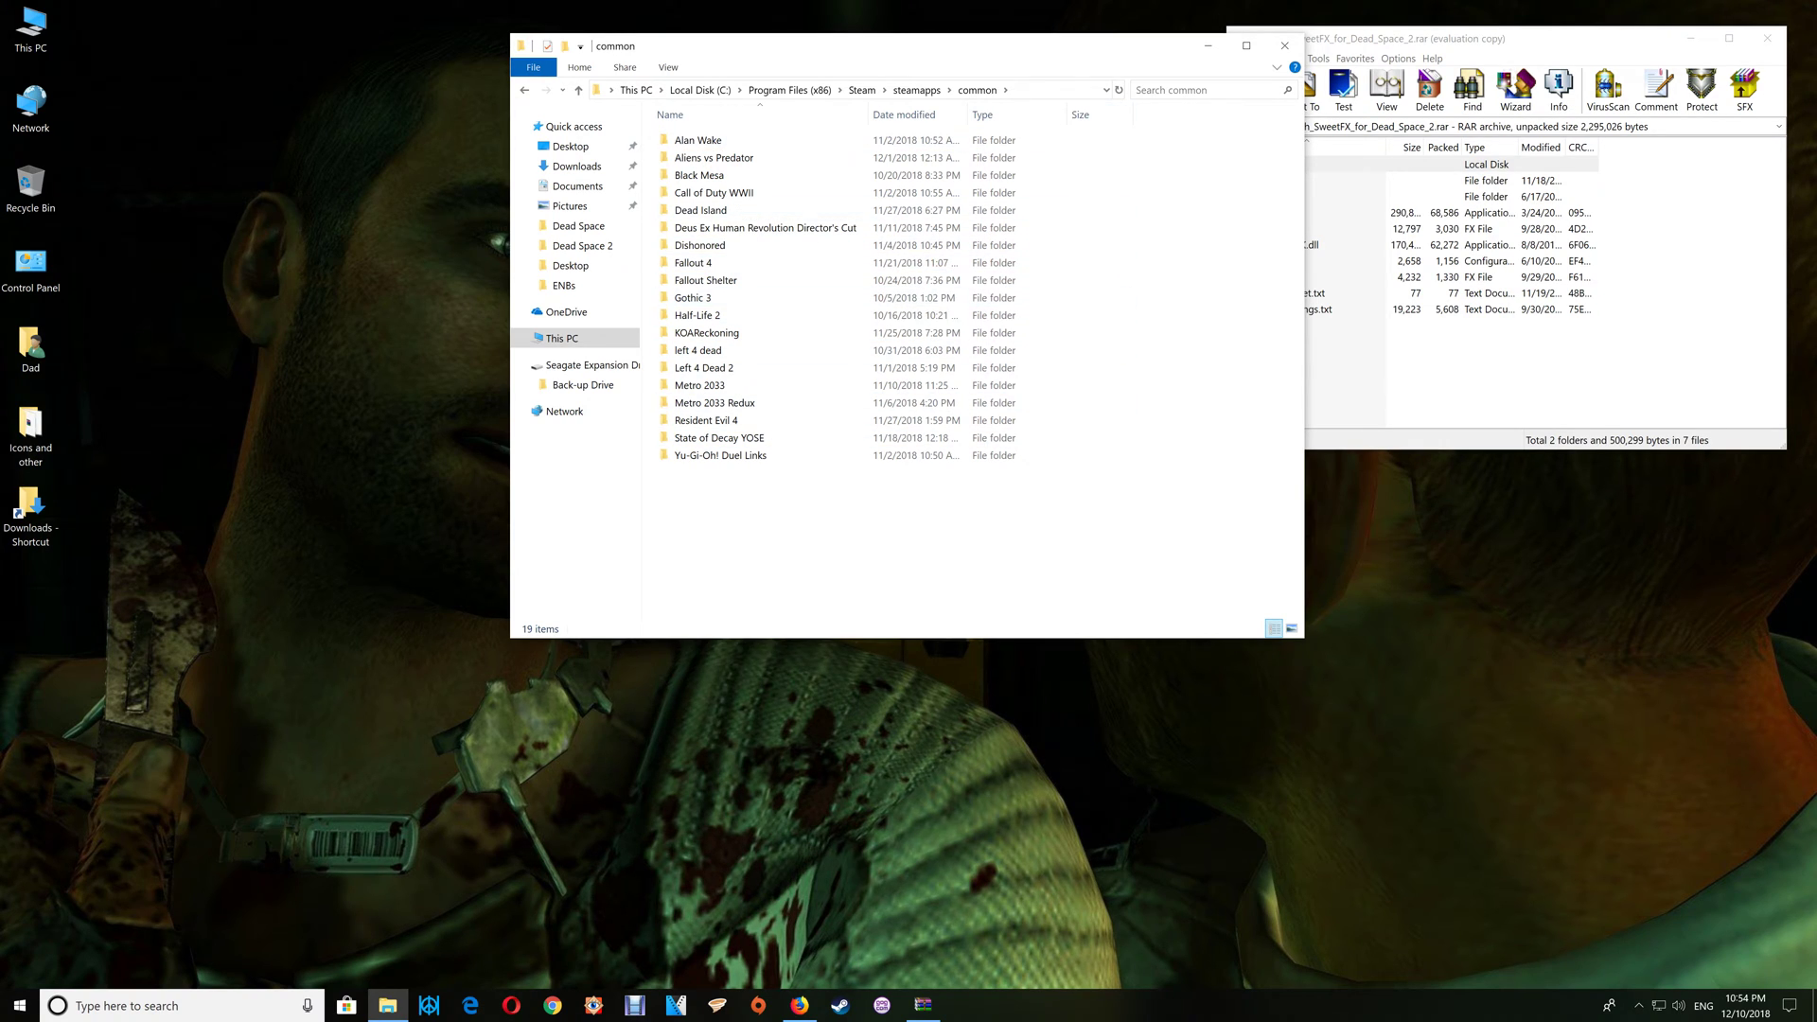
left_click(1285, 50)
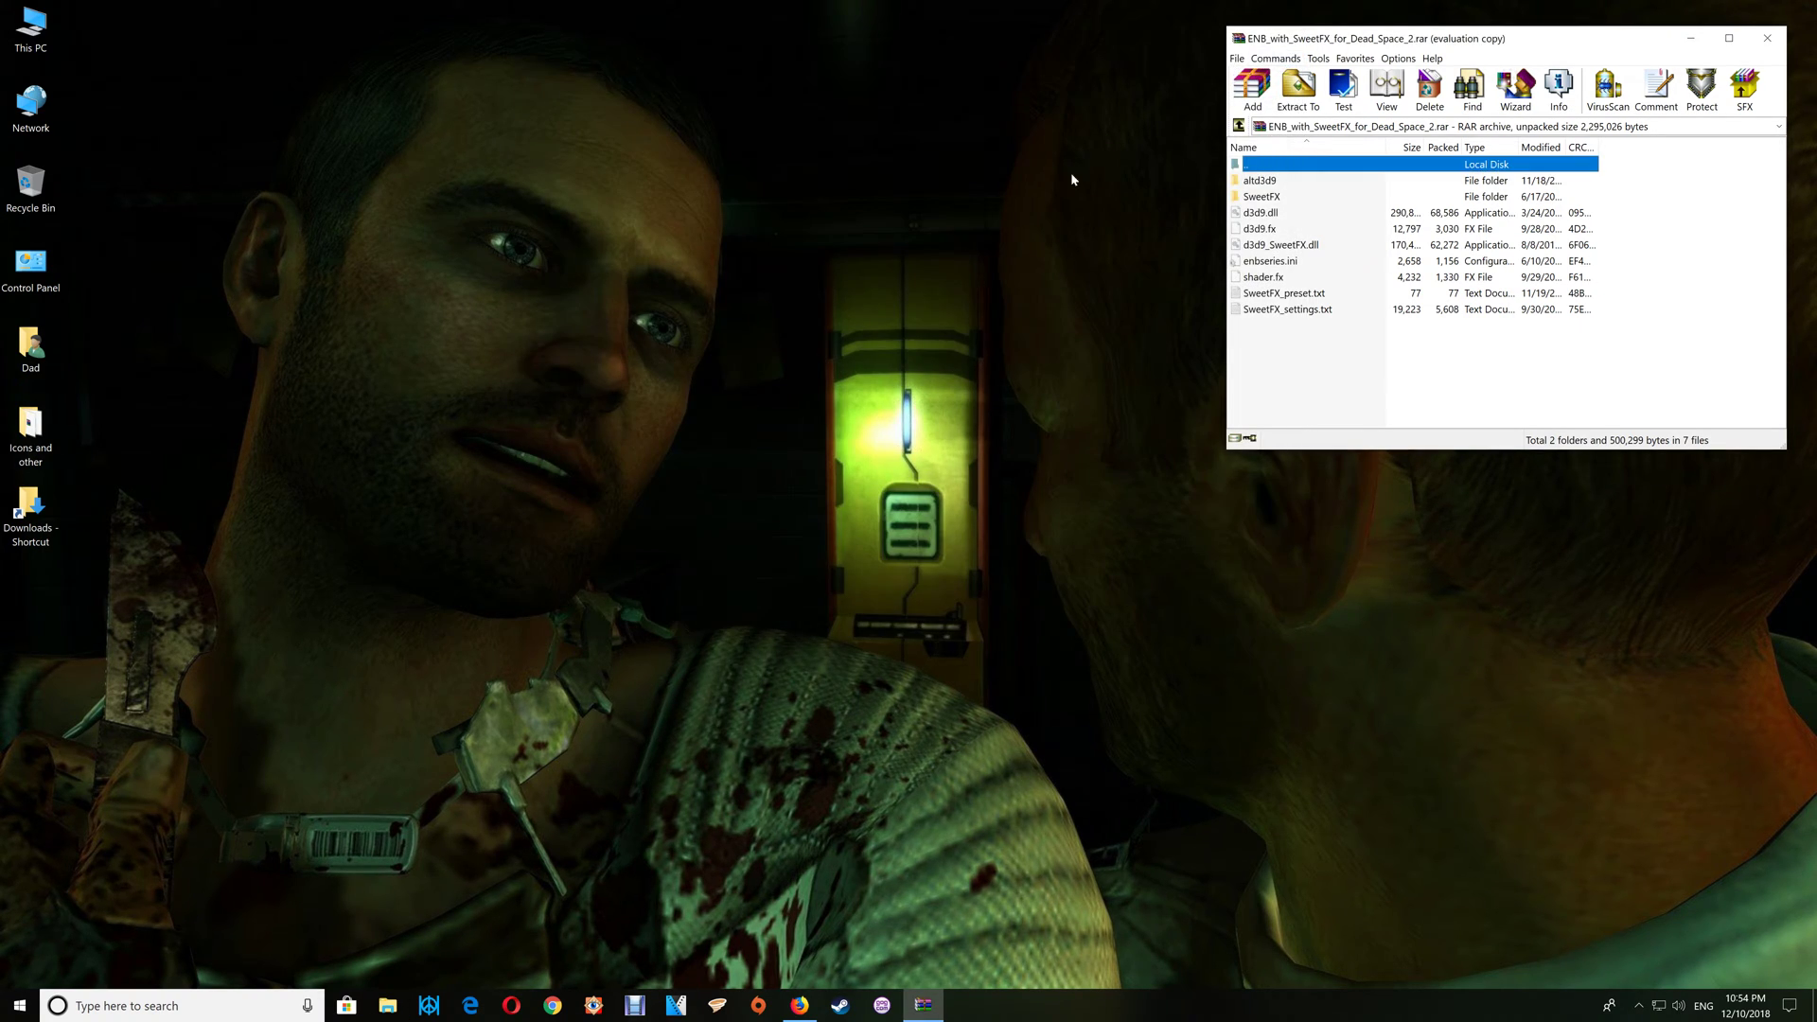
- Navigate to C:\Program Files (x86)\Origin Games\Dead Space 2 in File Explorer
double_click(28, 21)
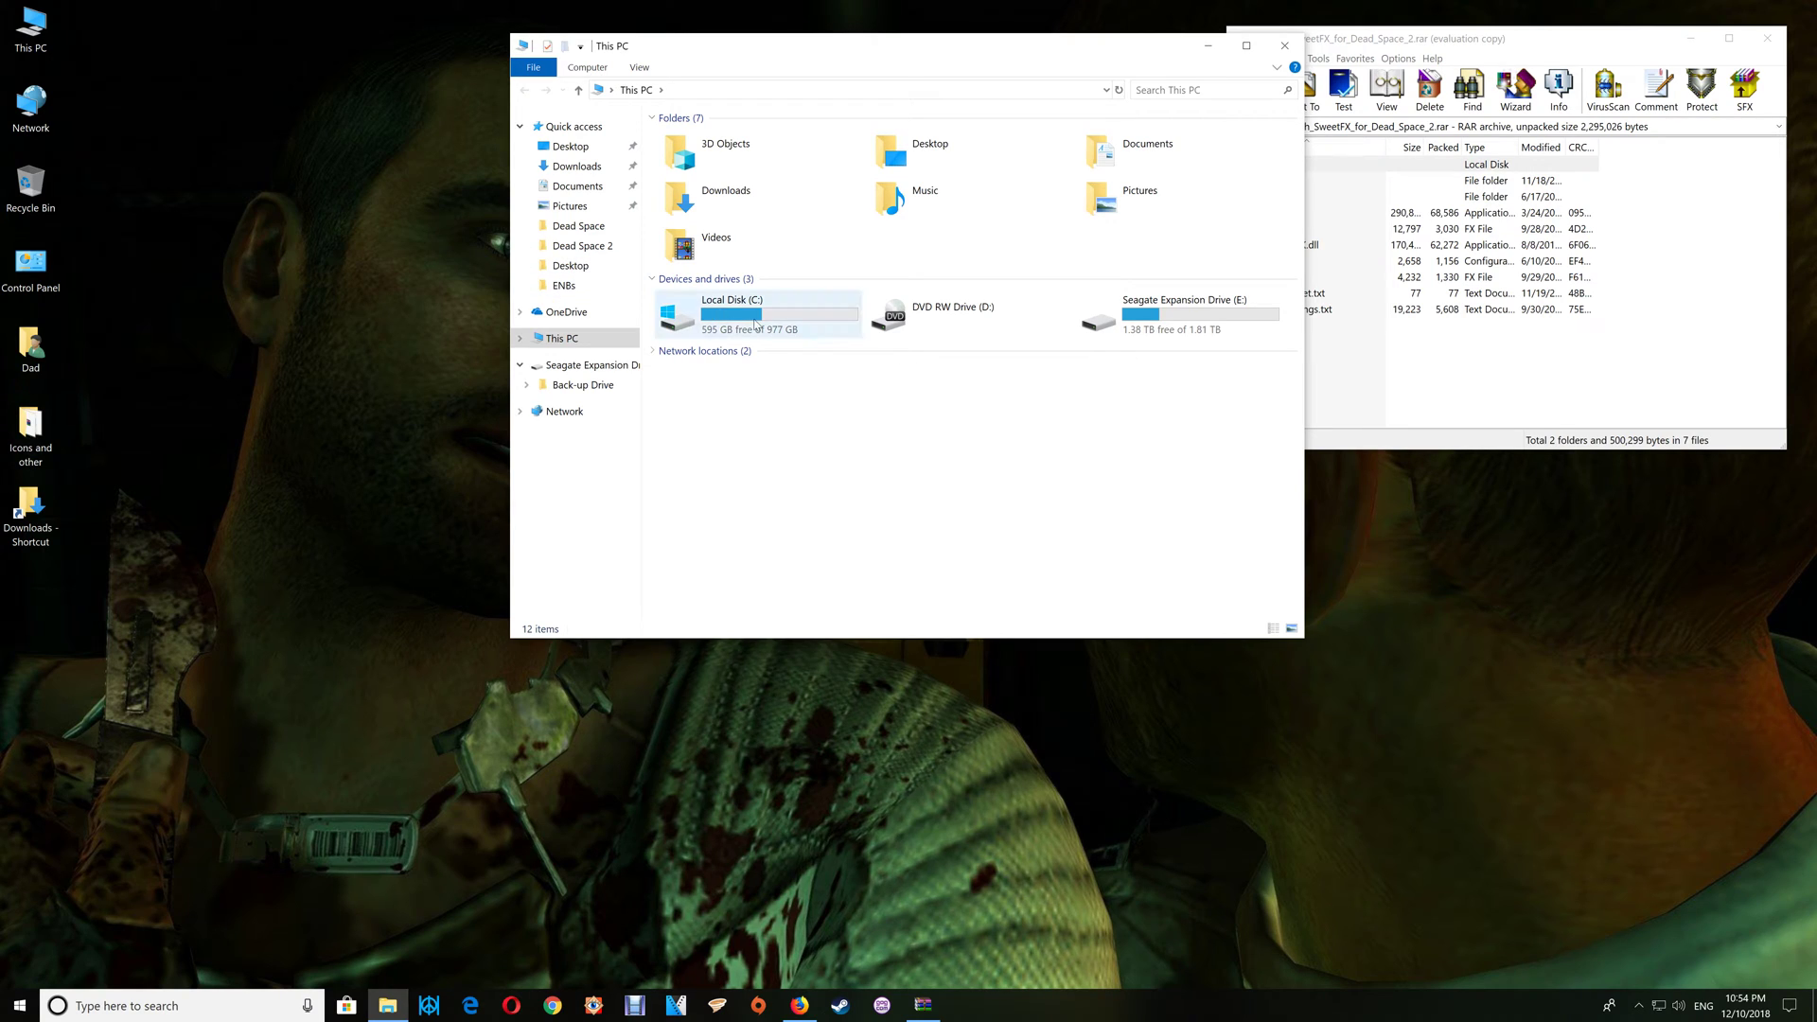
double_click(755, 324)
double_click(774, 296)
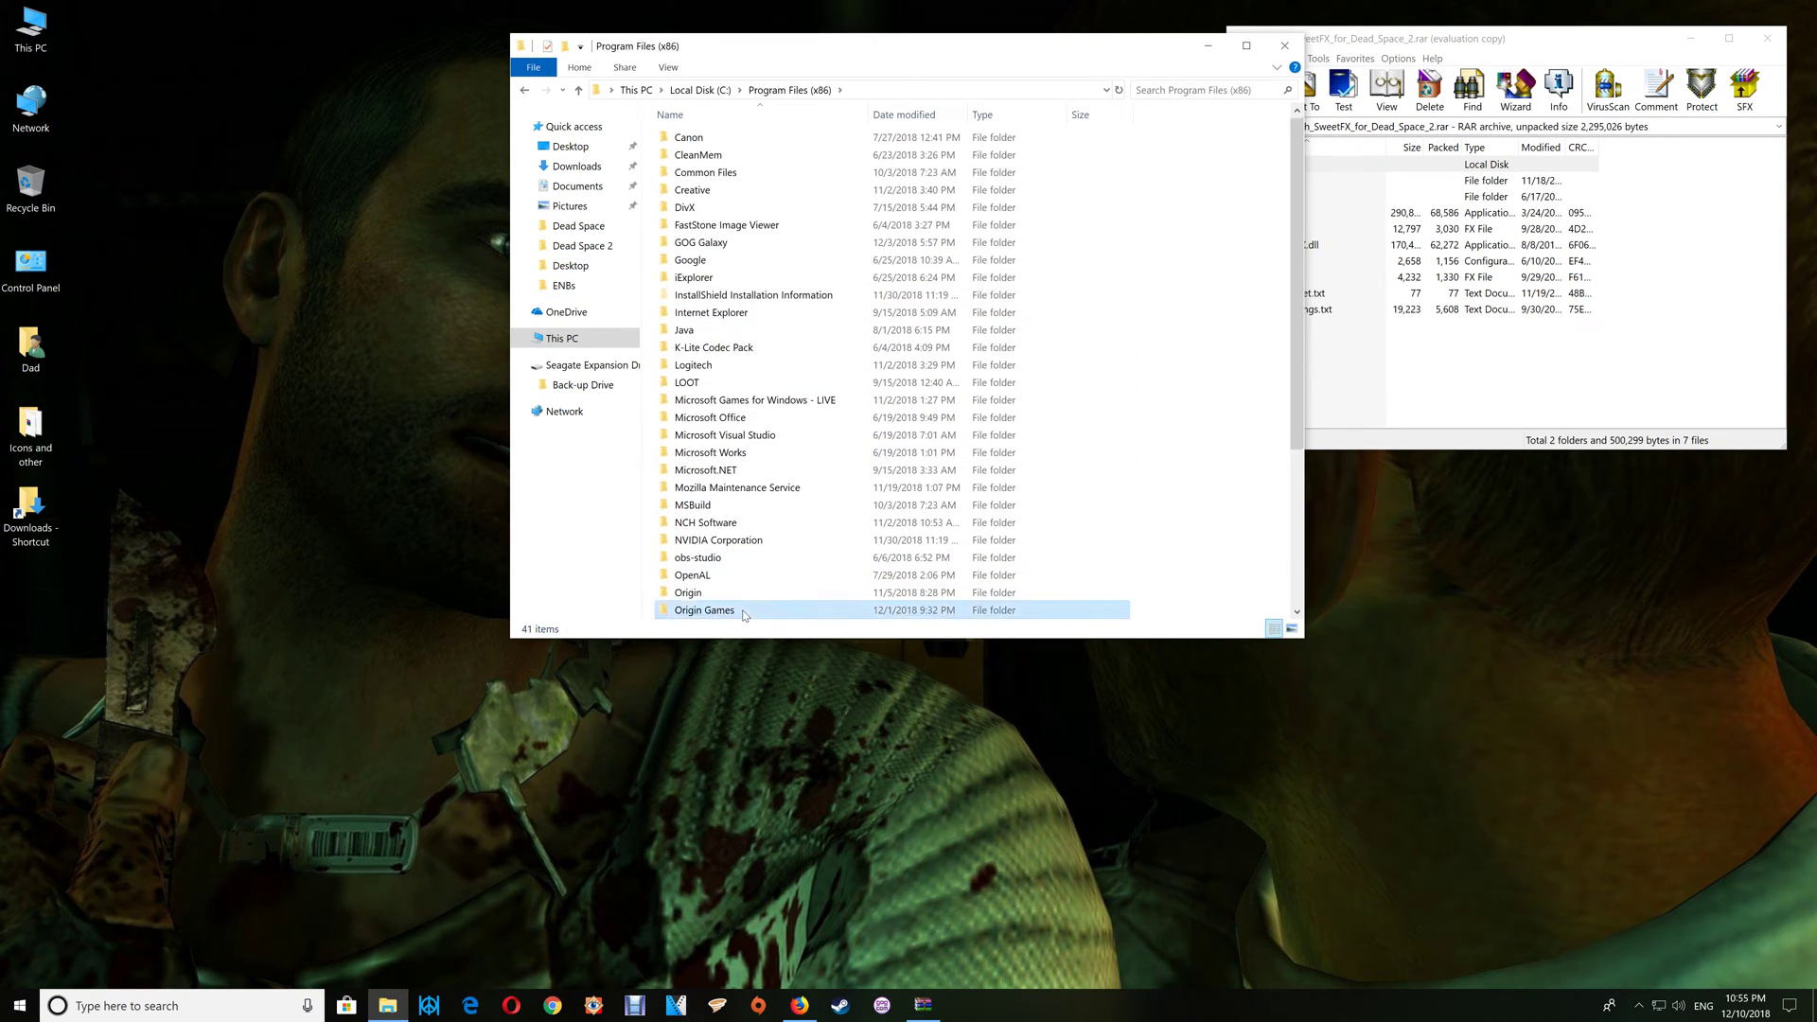
double_click(744, 612)
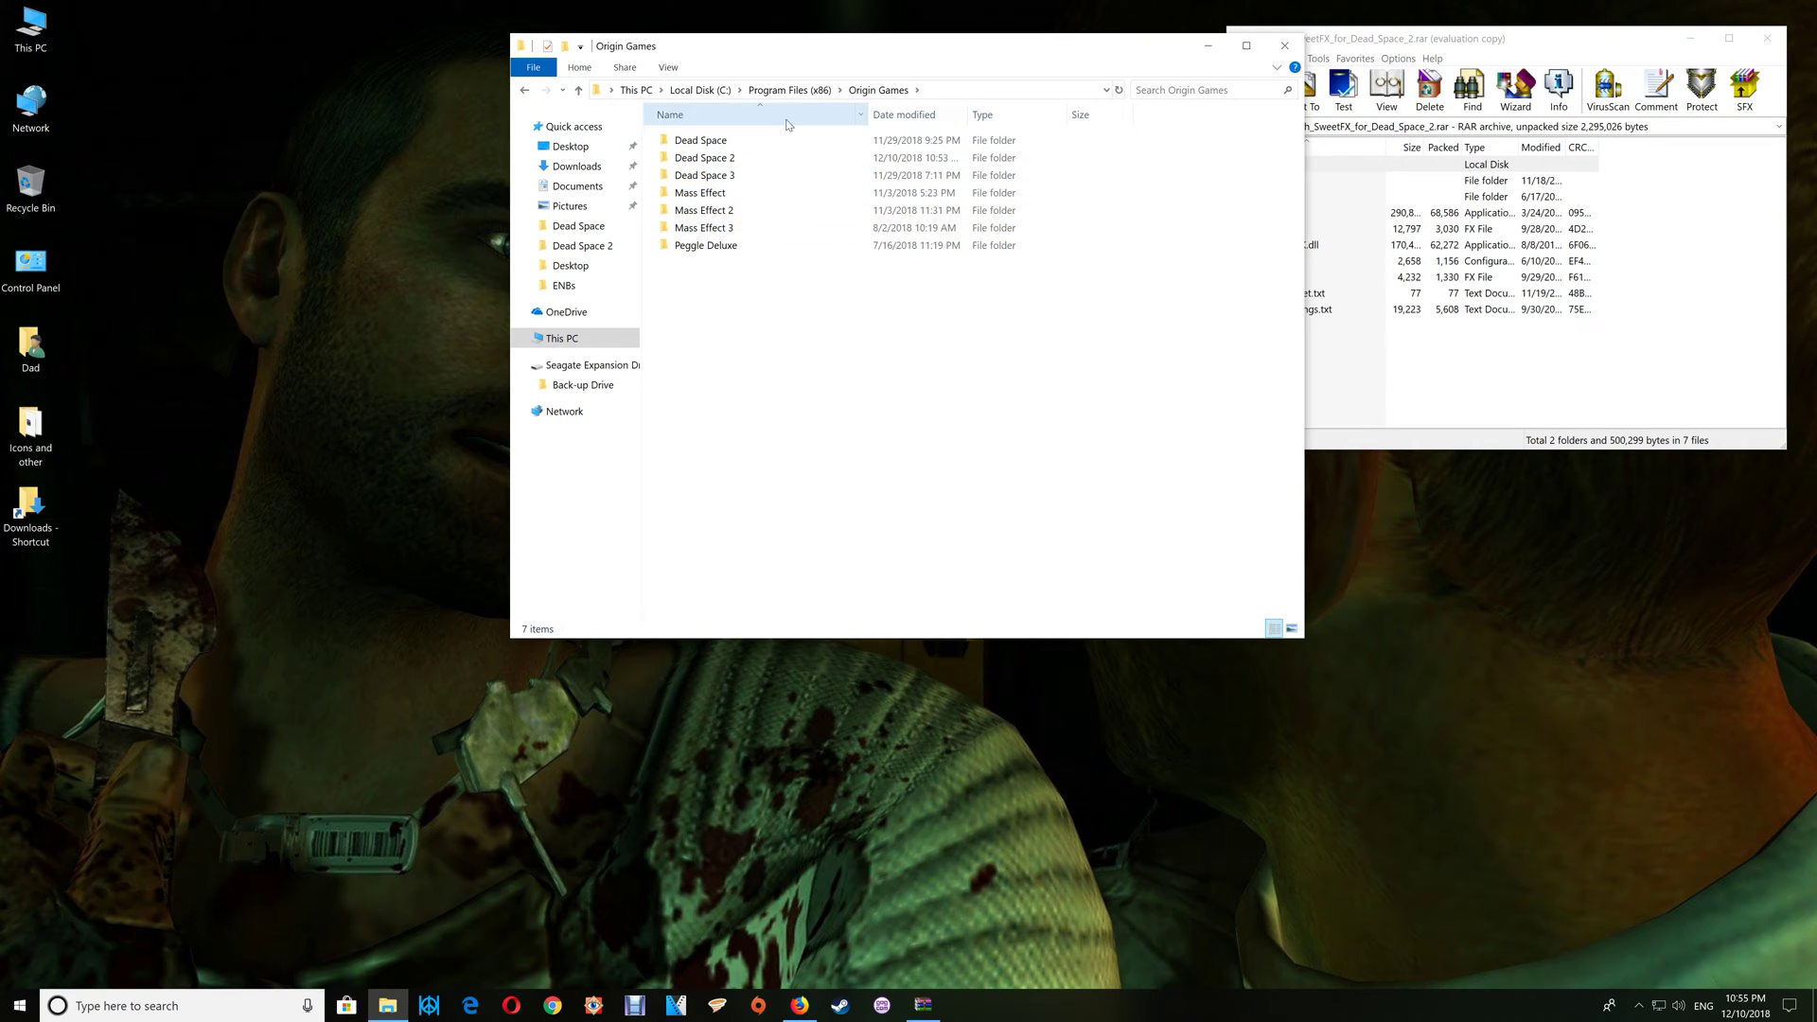
double_click(702, 159)
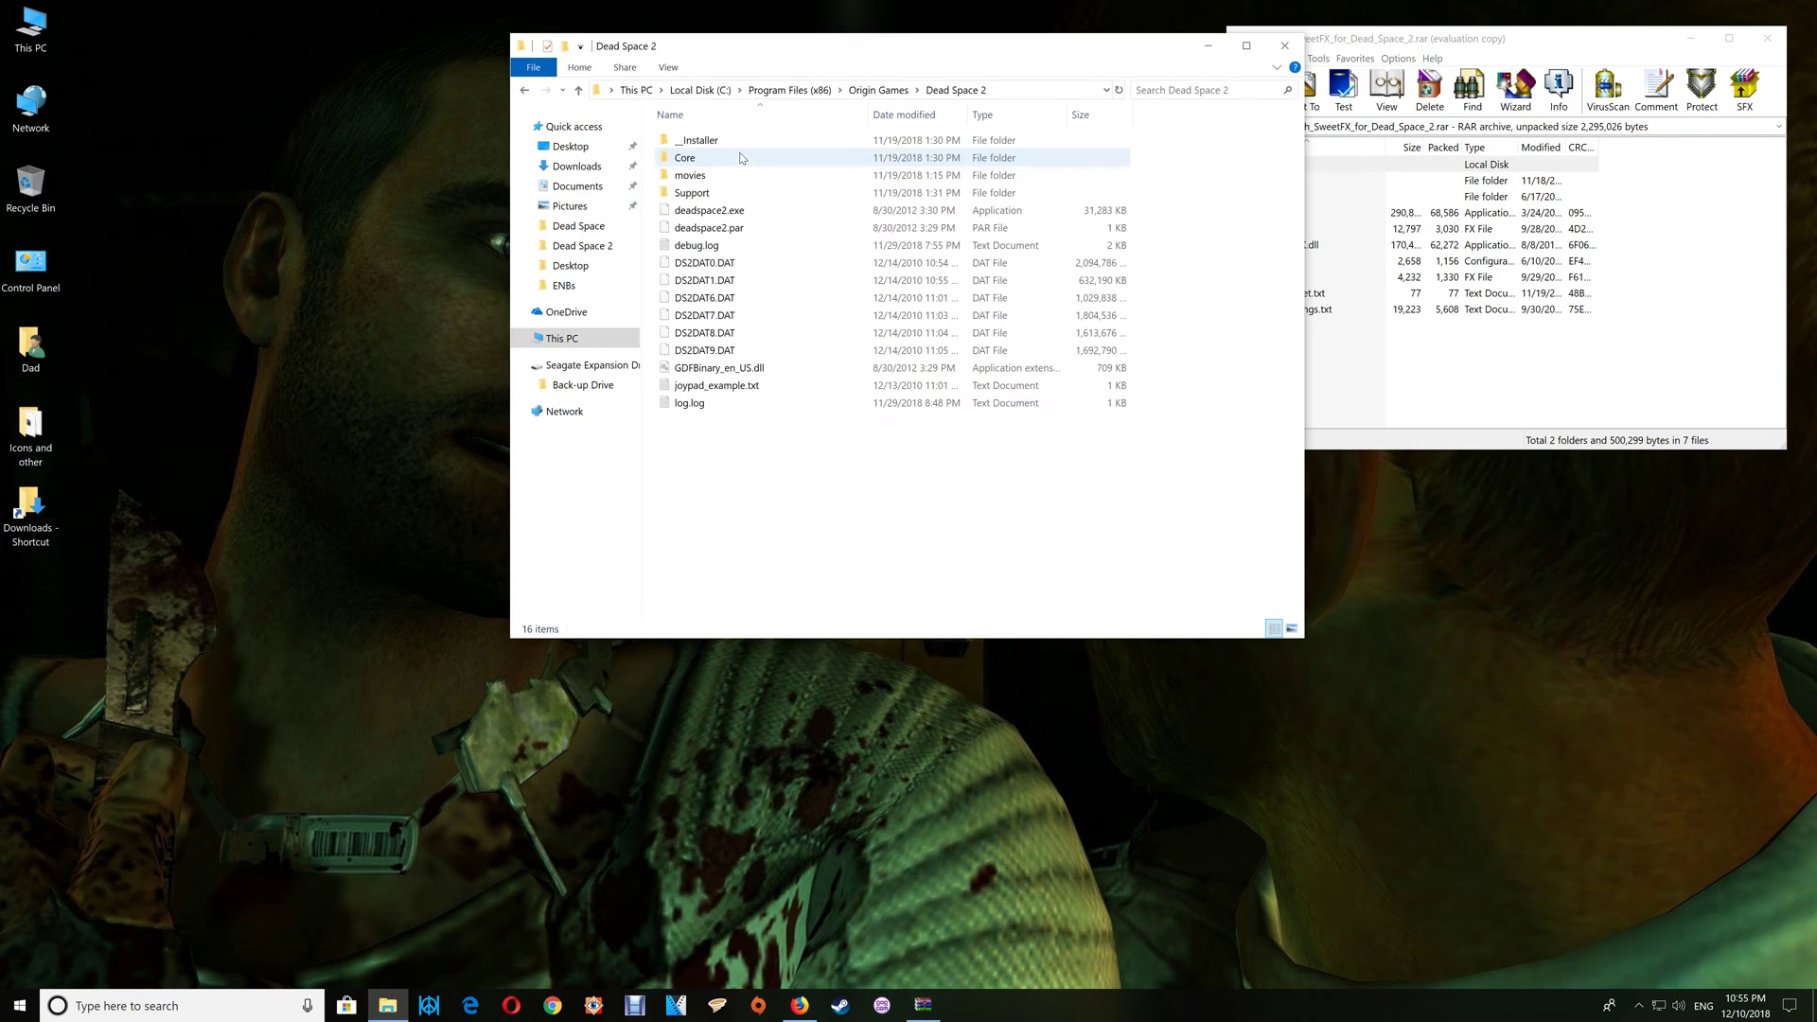
left_click(1451, 299)
- Drag all the archive's ENB and SweetFX files into the Dead Space 2 folder and close WinRAR
left_click_drag(1309, 336, 1106, 508)
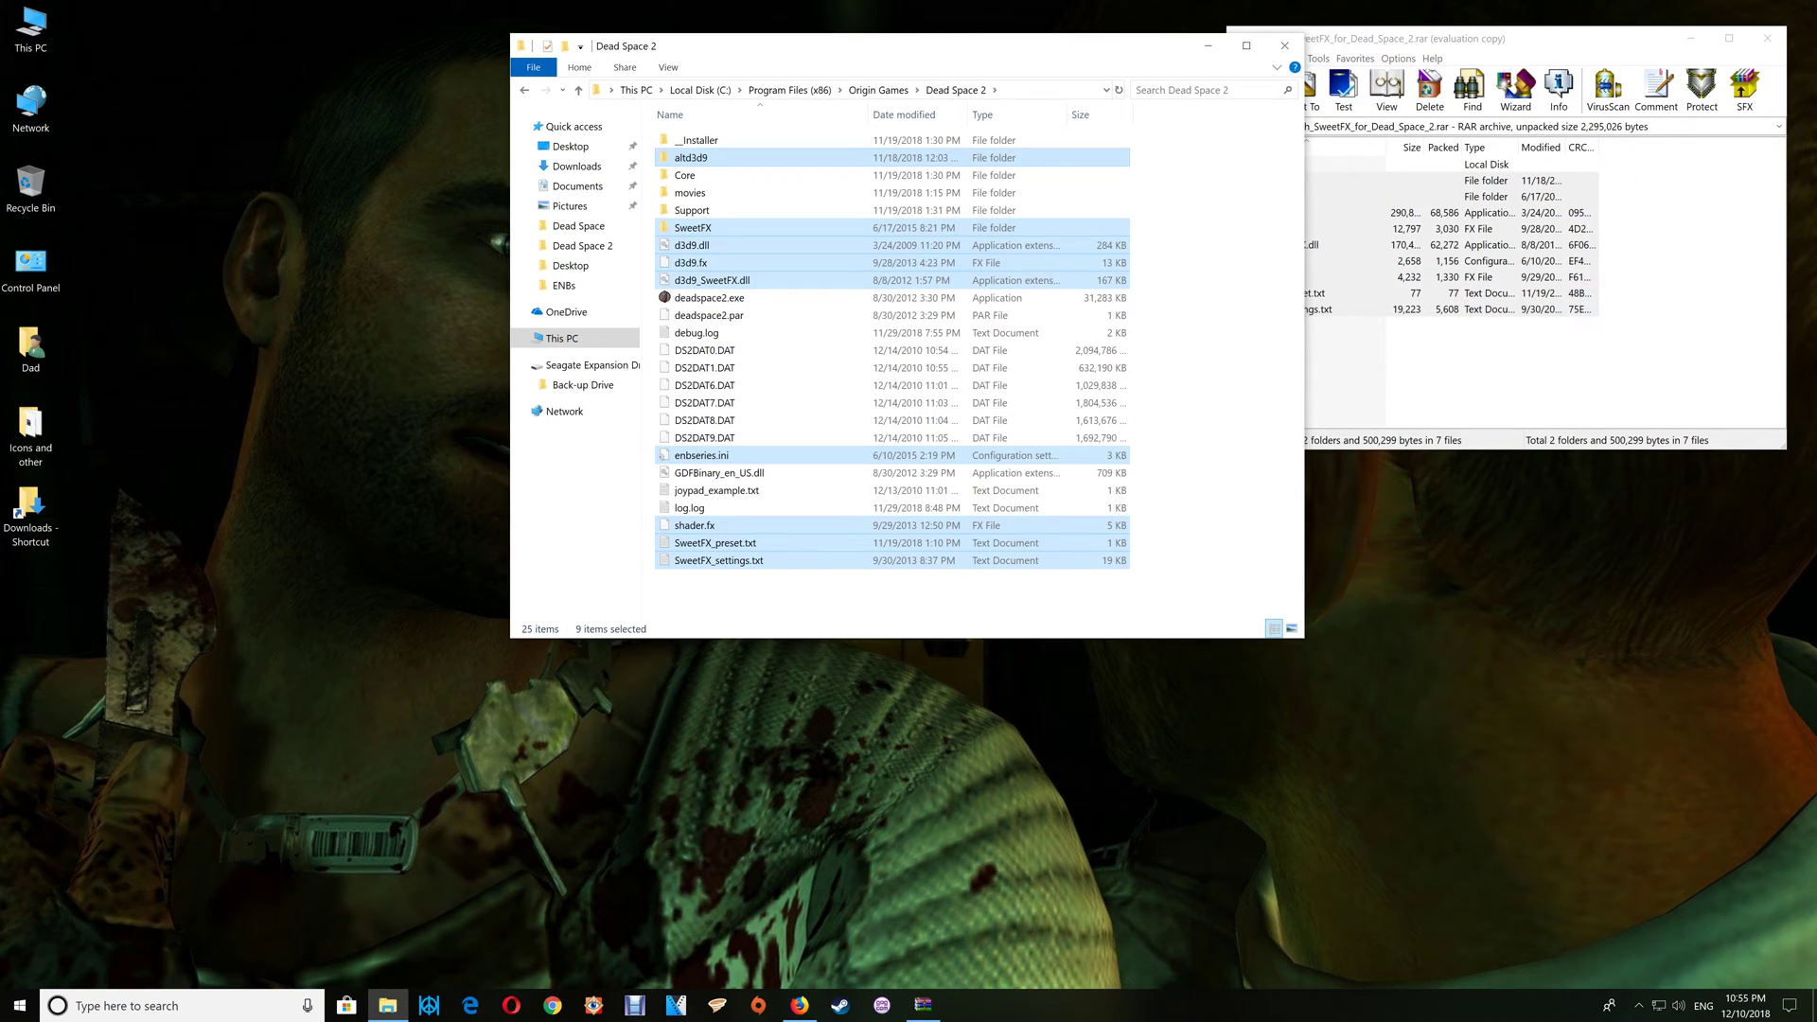
left_click(1765, 38)
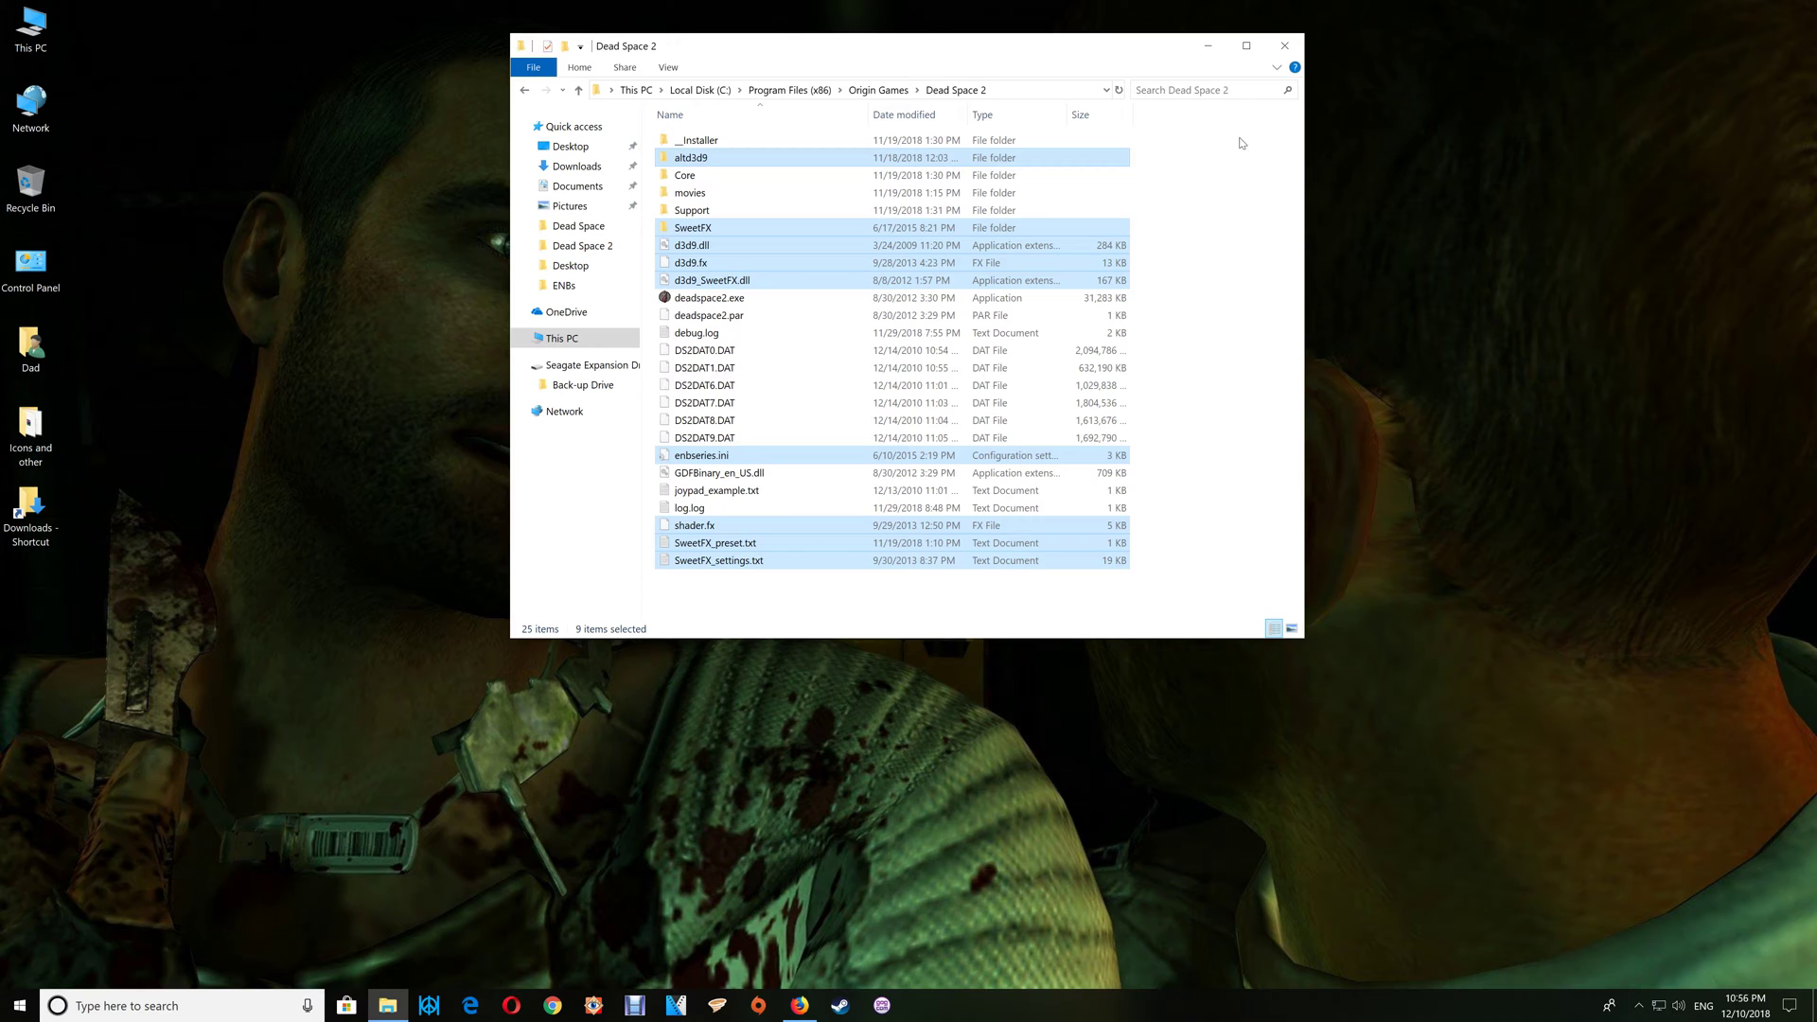
left_click(1222, 190)
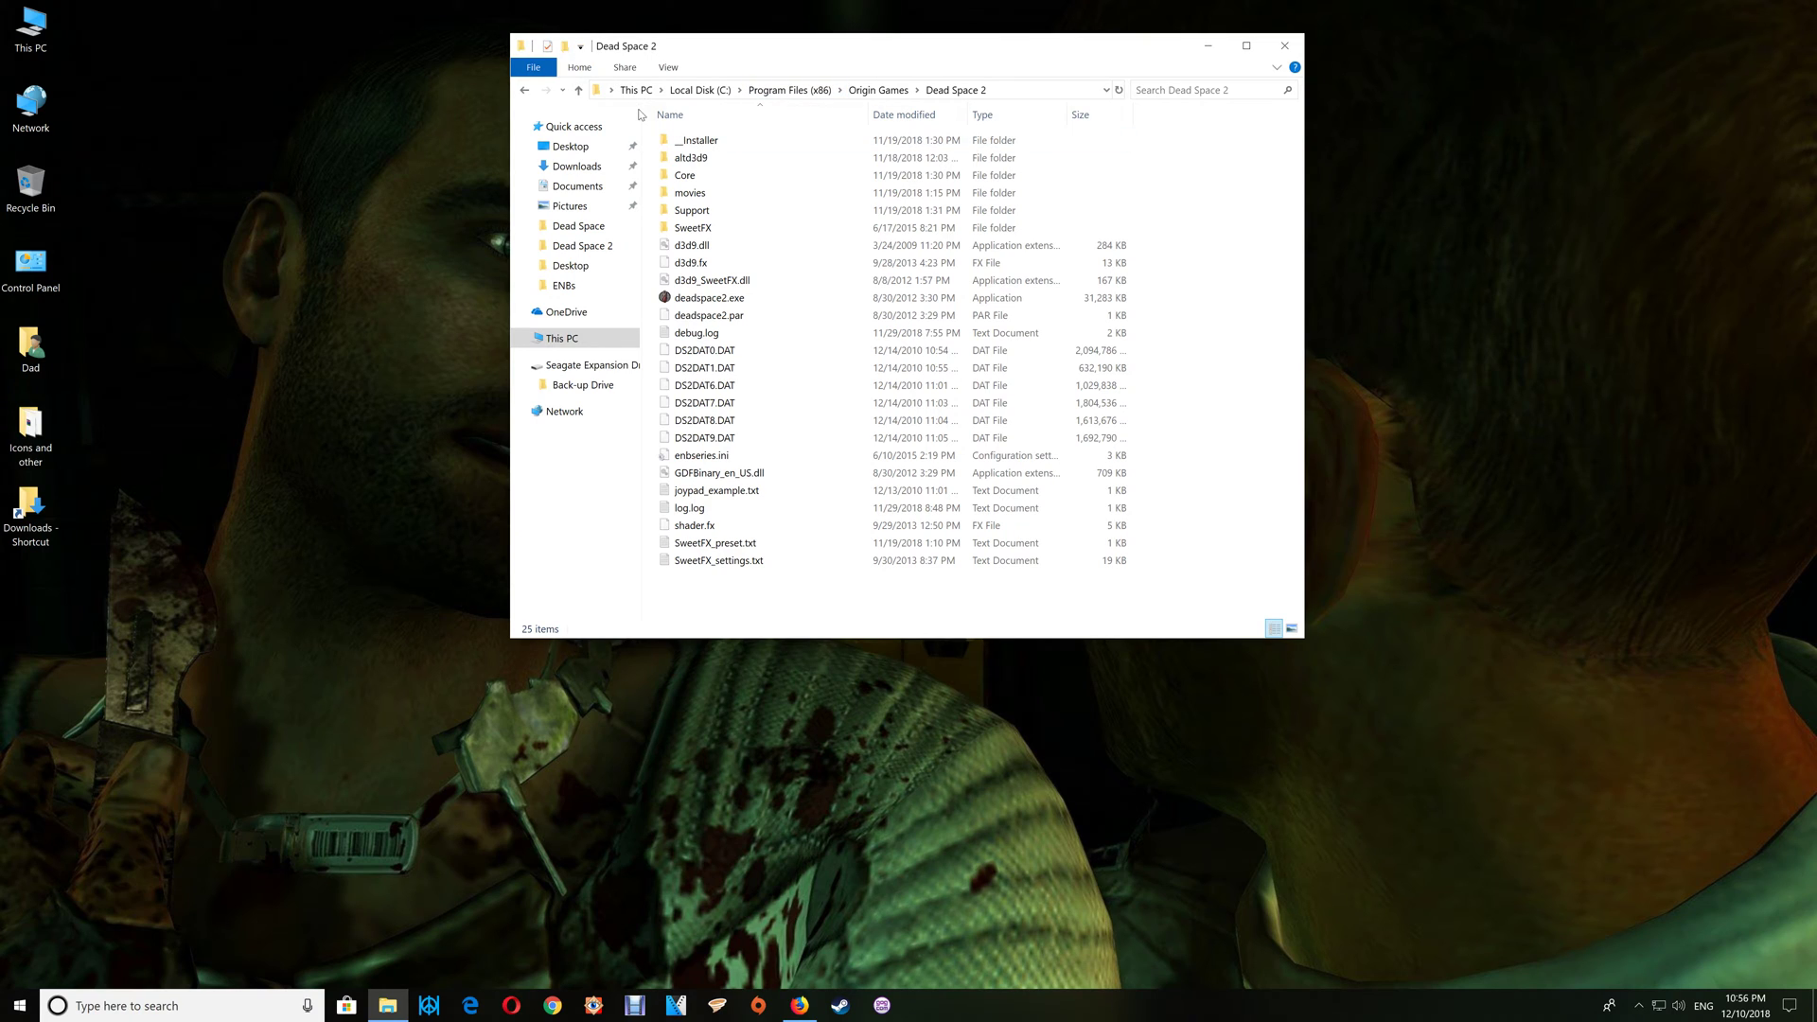
- Overwrite Dead Space 2's d3d9.dll with the 344 KB copy from altd3d9\blackmesa
double_click(688, 160)
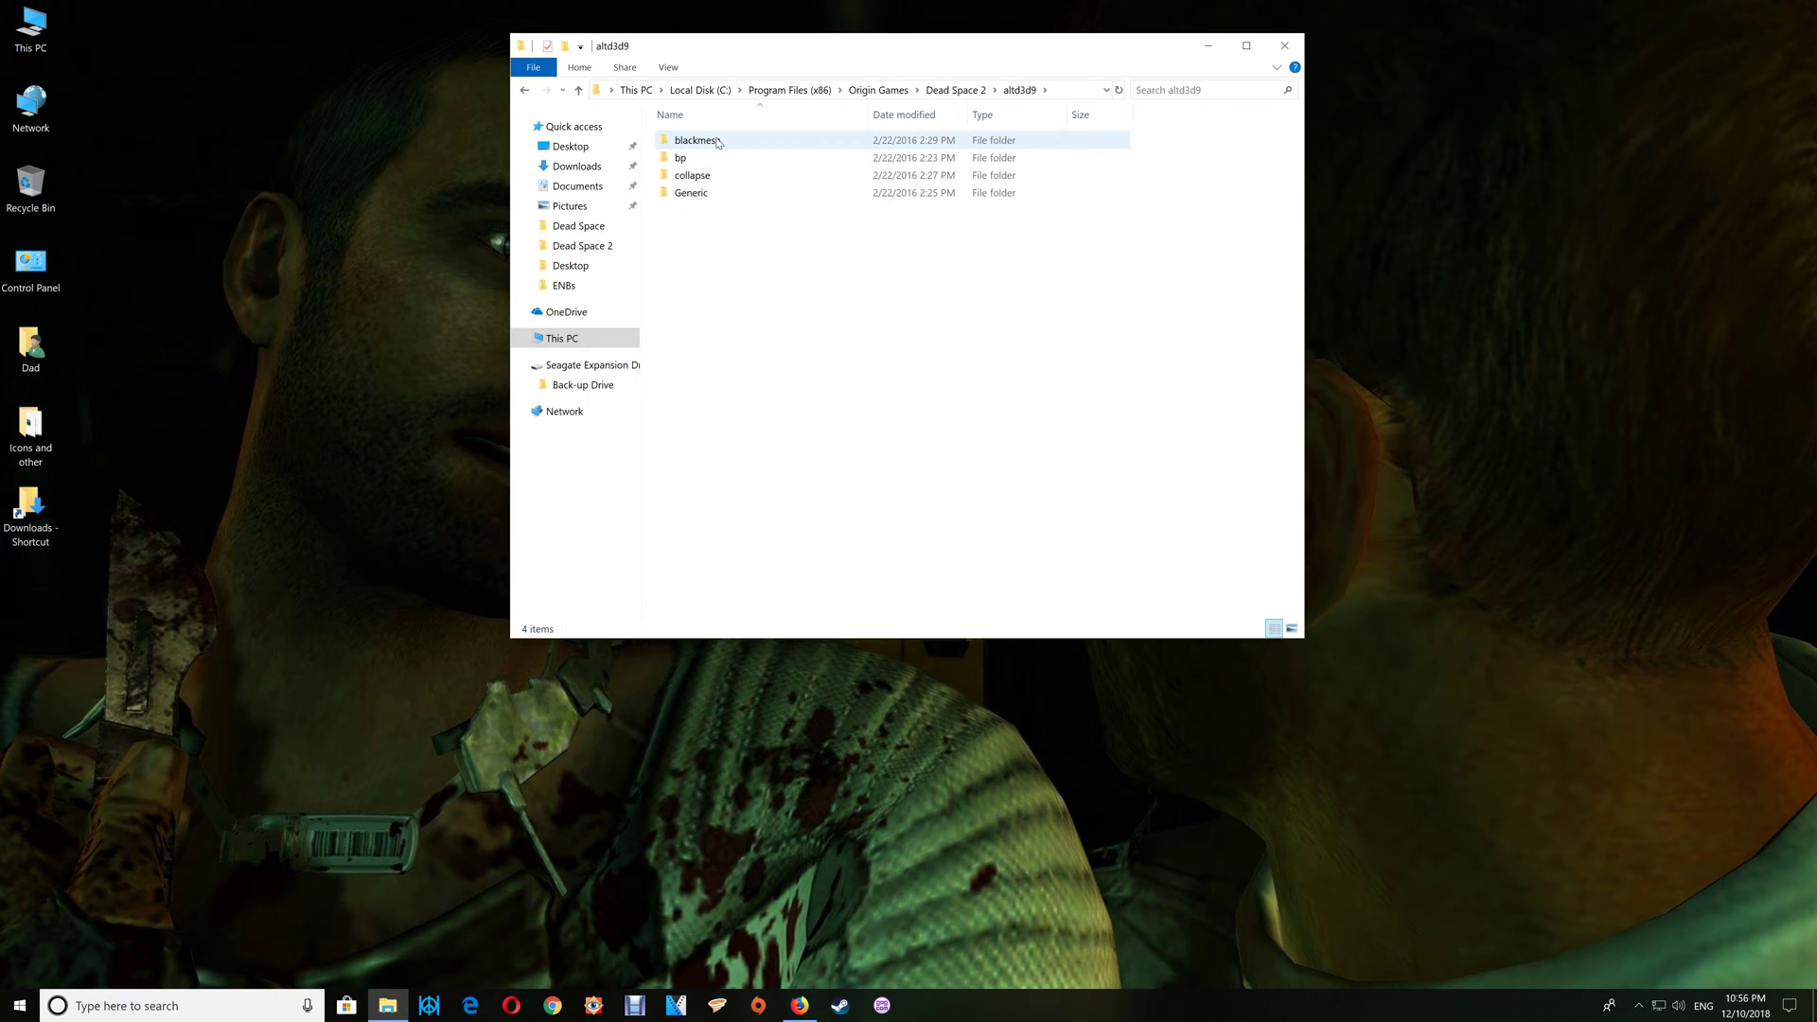
double_click(716, 141)
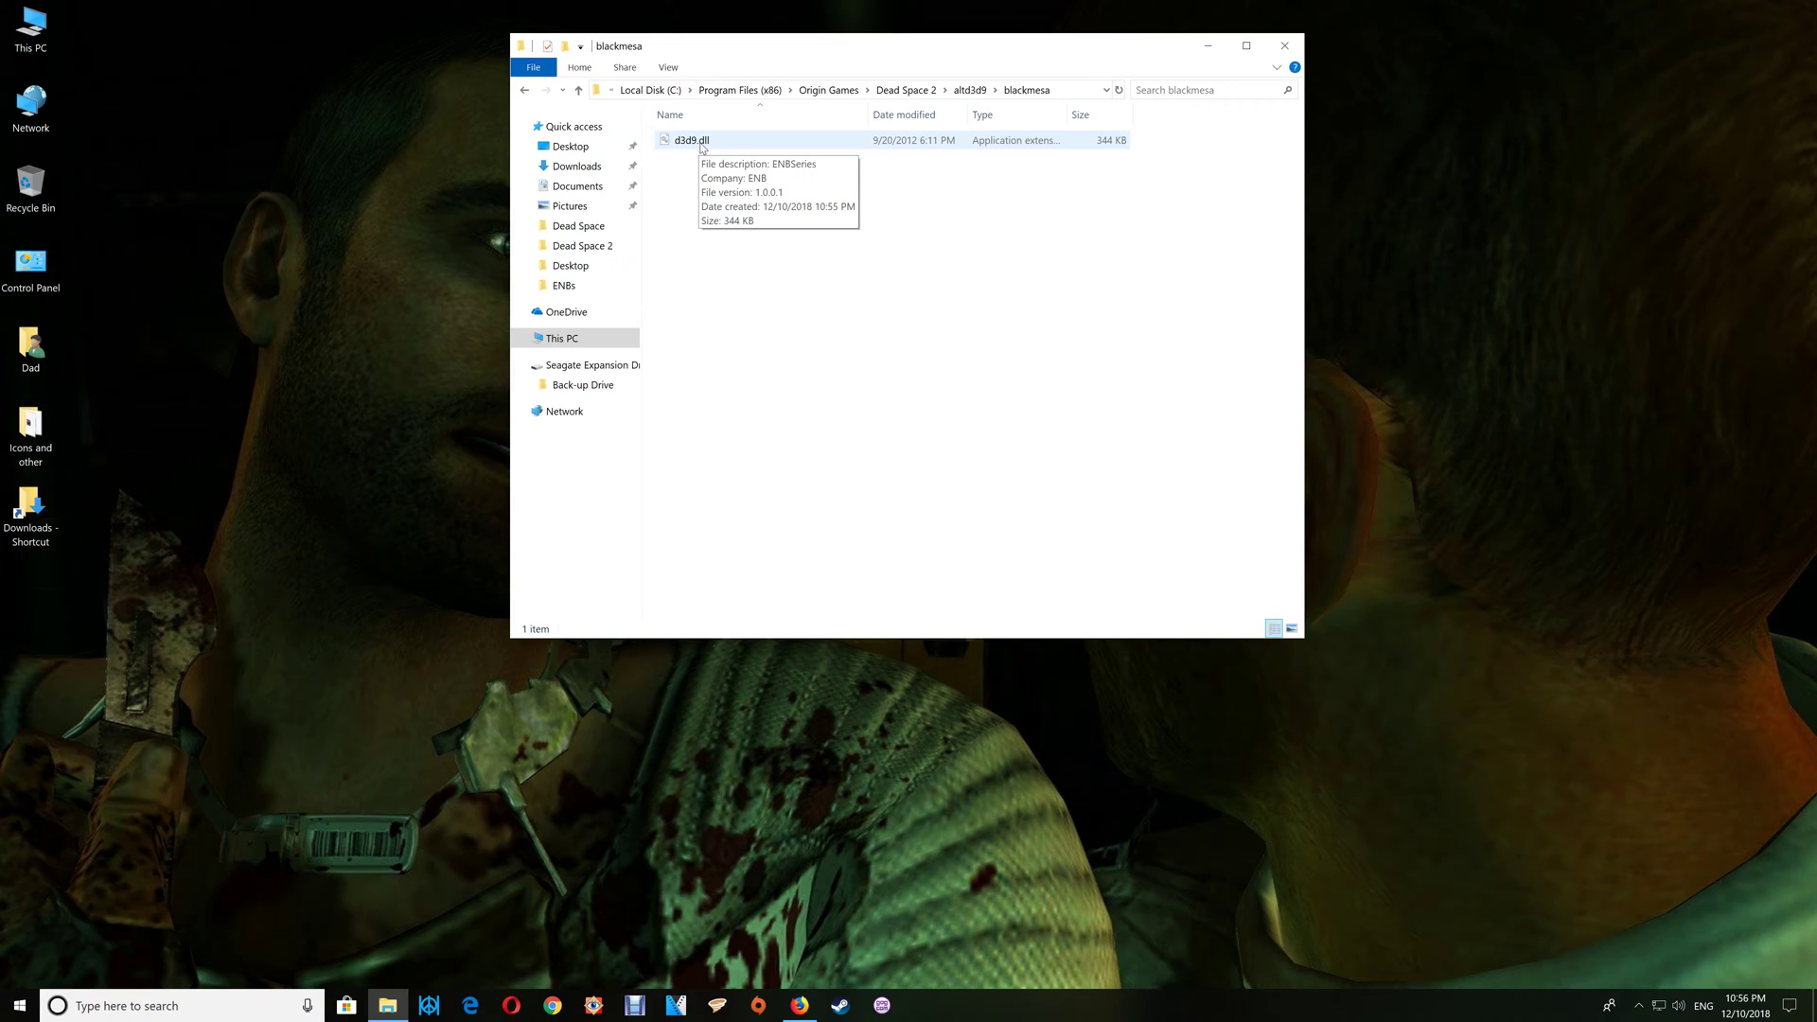
right_click(702, 144)
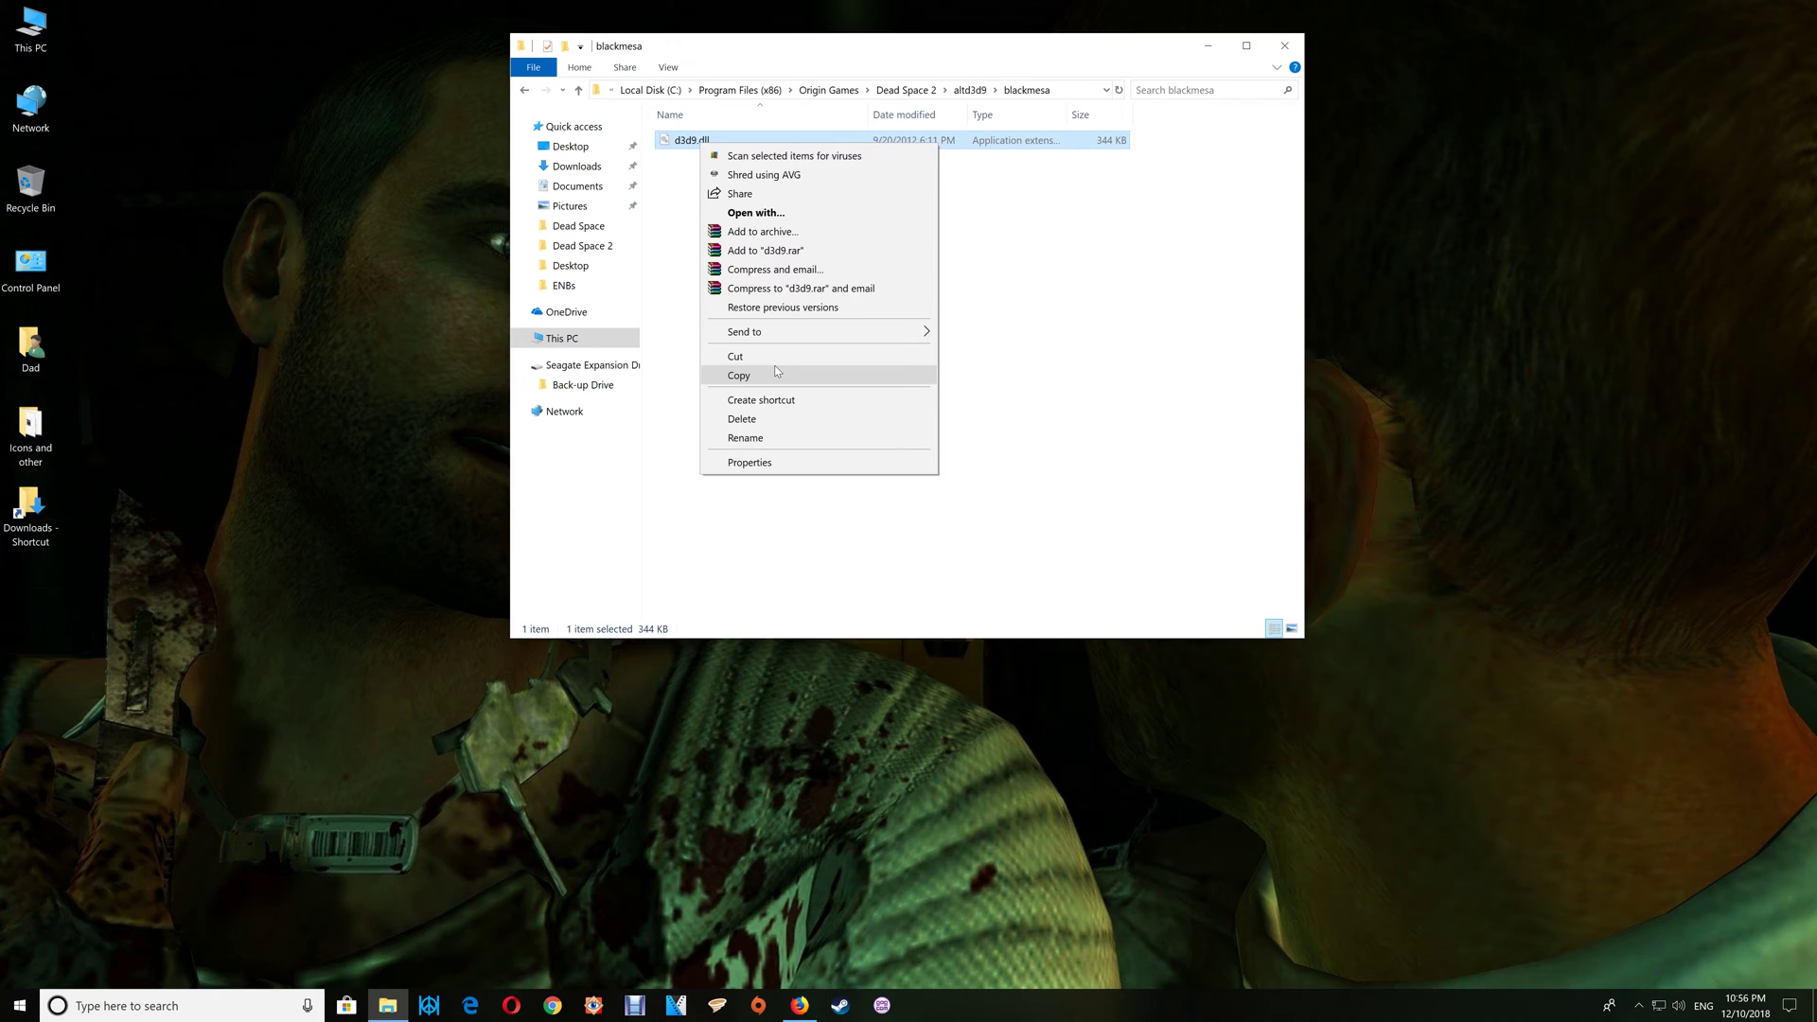
left_click(778, 372)
left_click(525, 90)
left_click(525, 89)
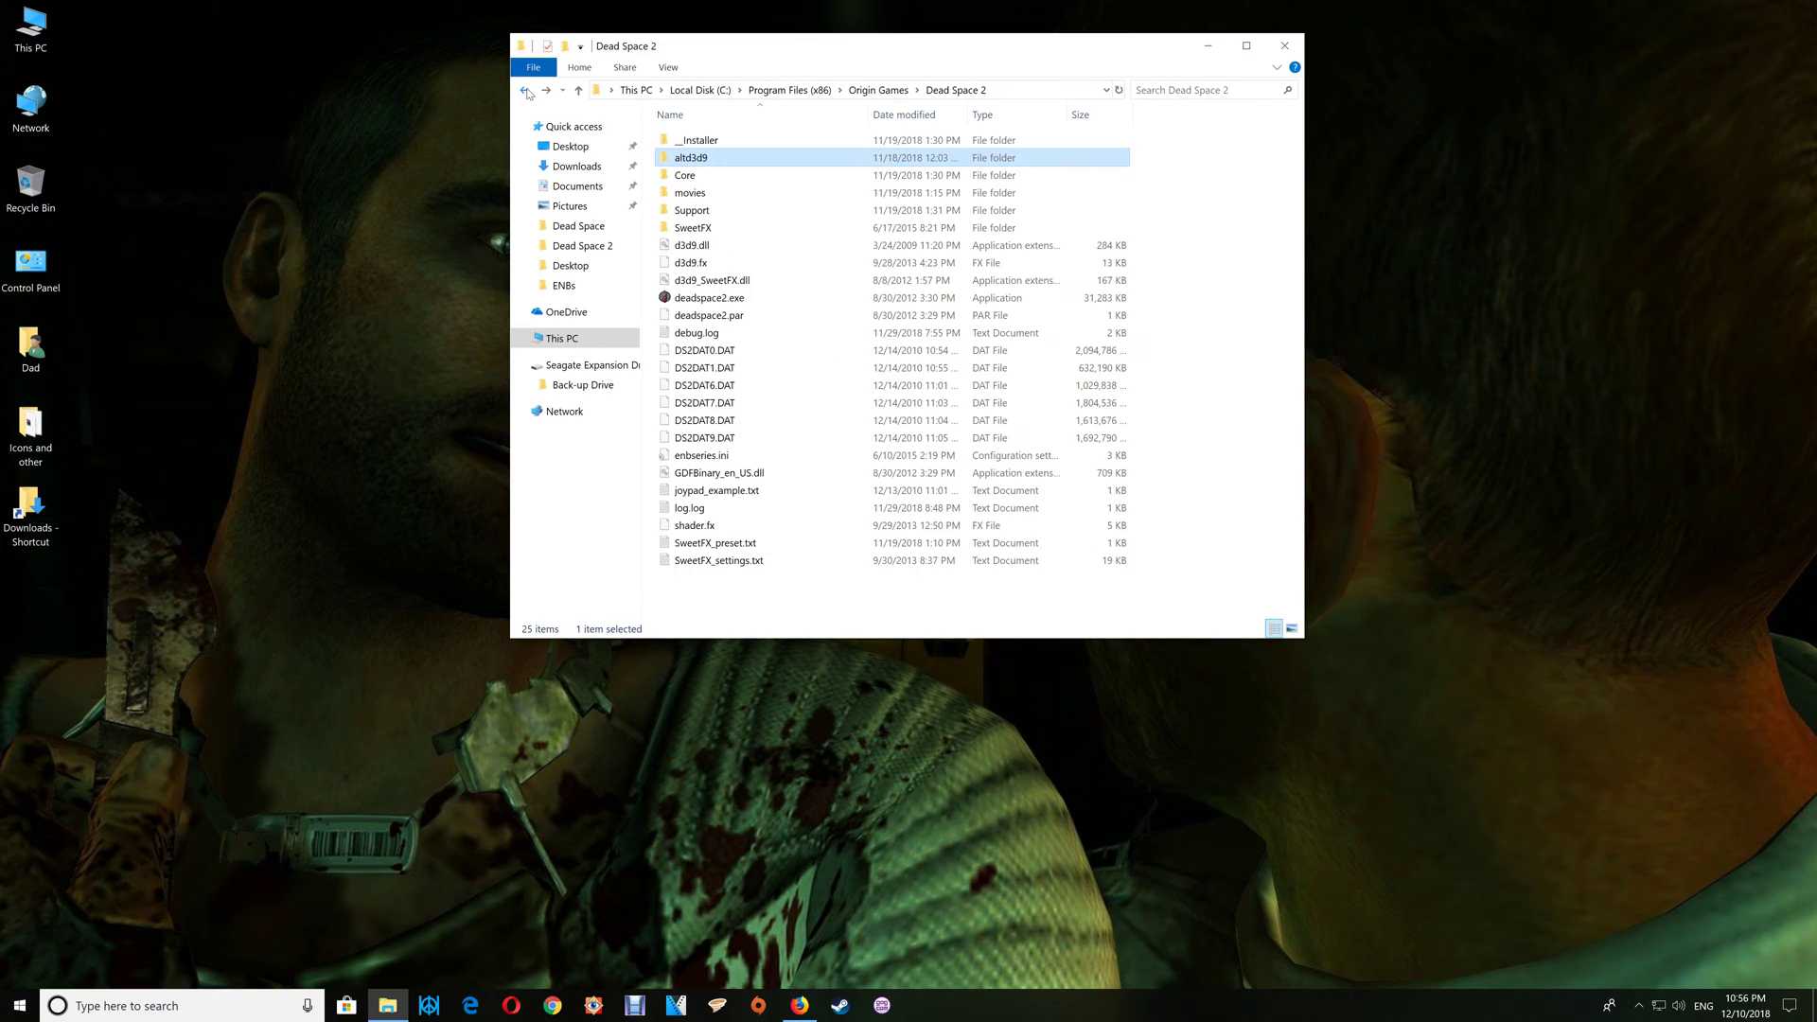
right_click(1222, 274)
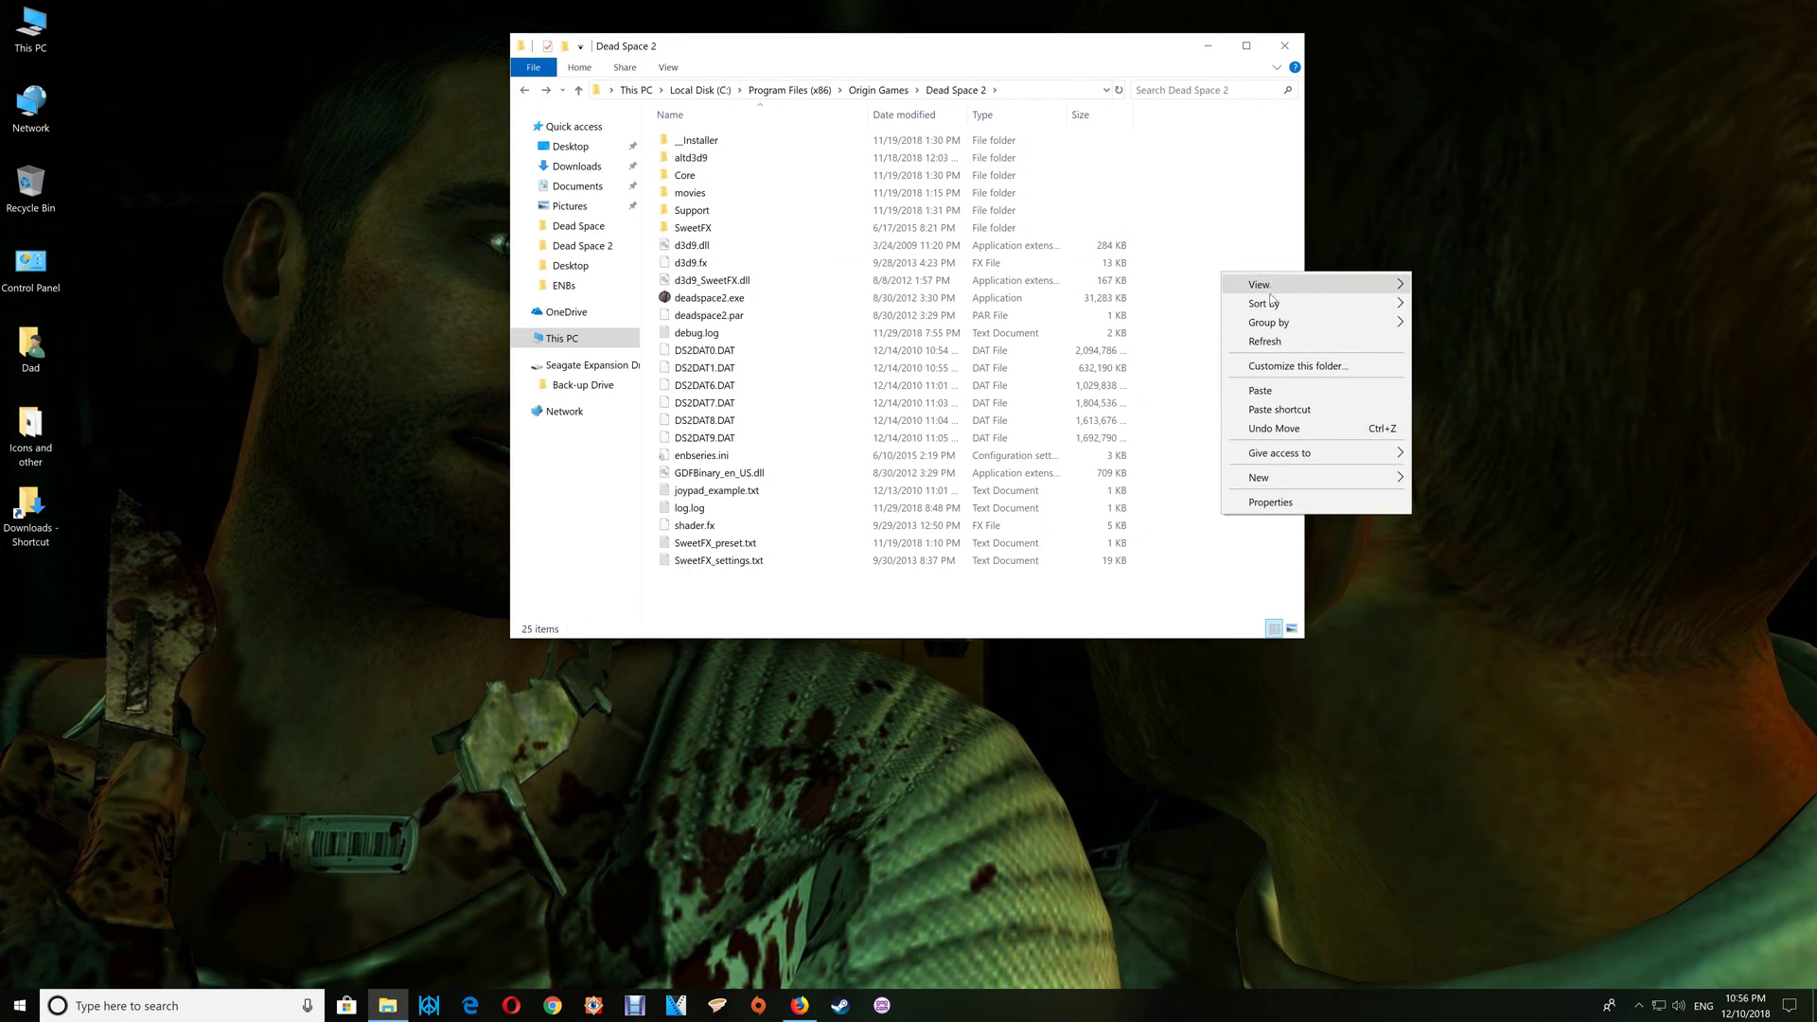
left_click(1262, 391)
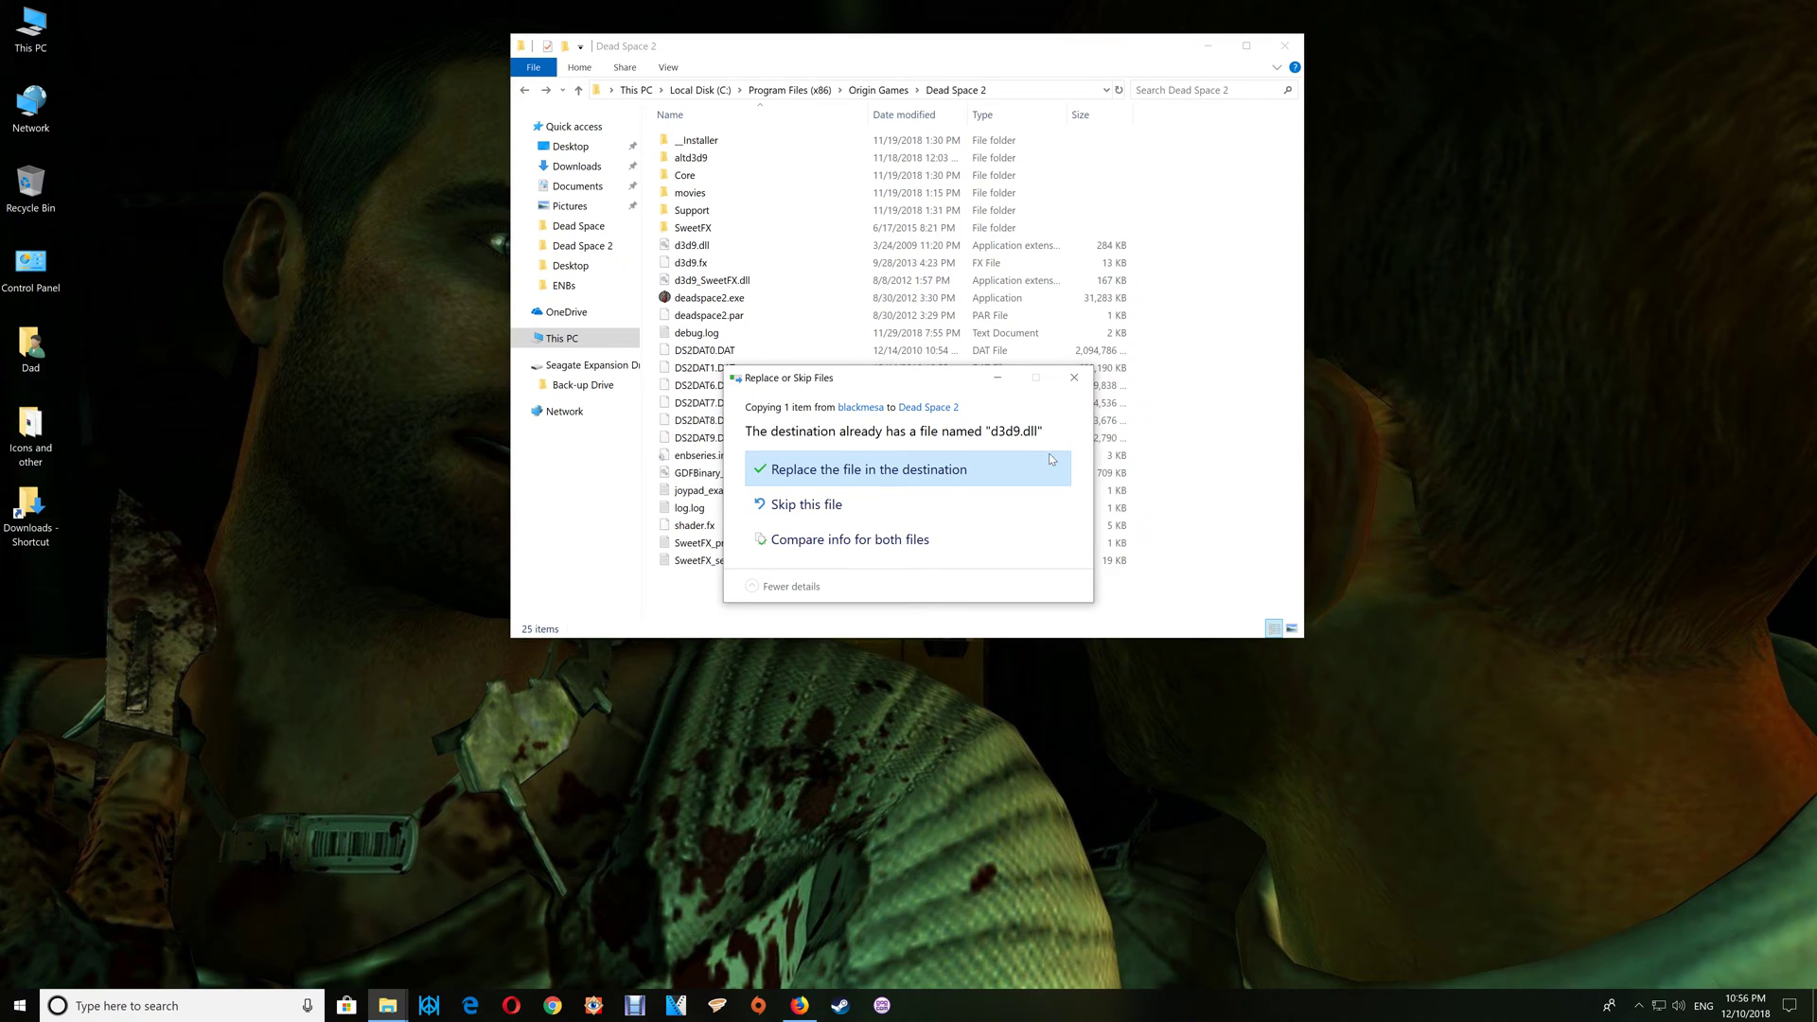
left_click(1022, 467)
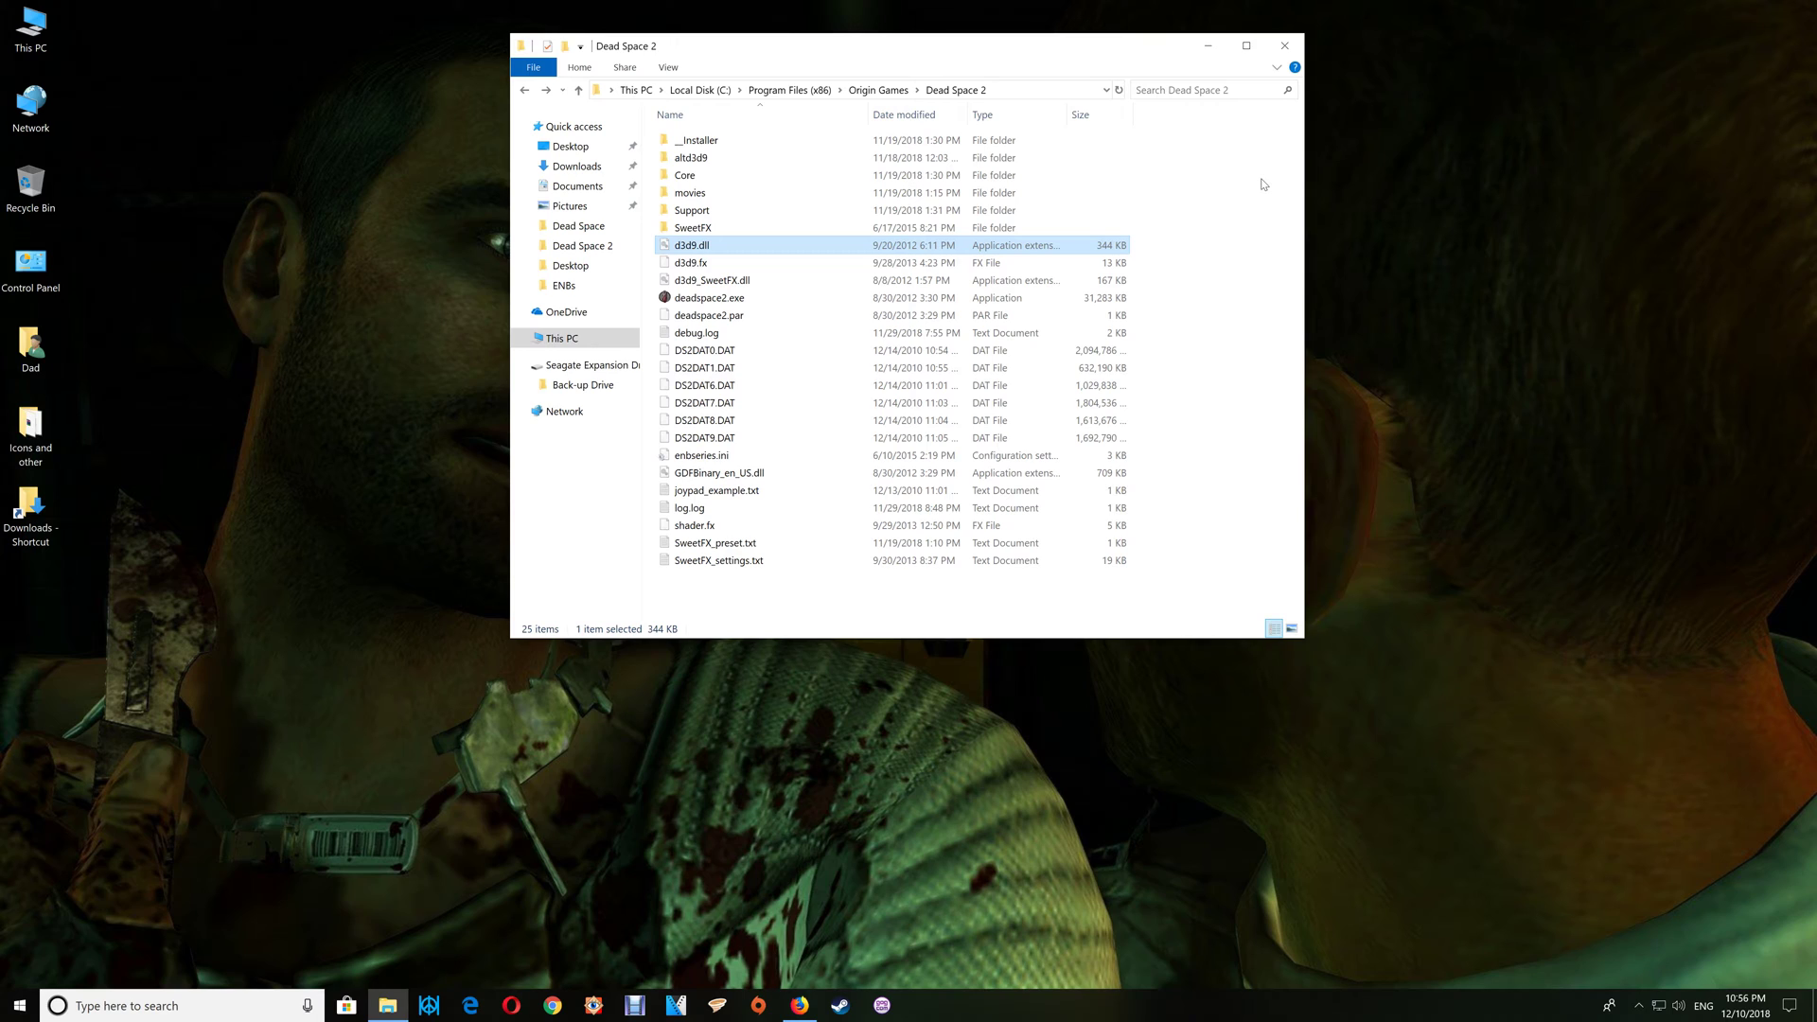
double_click(698, 158)
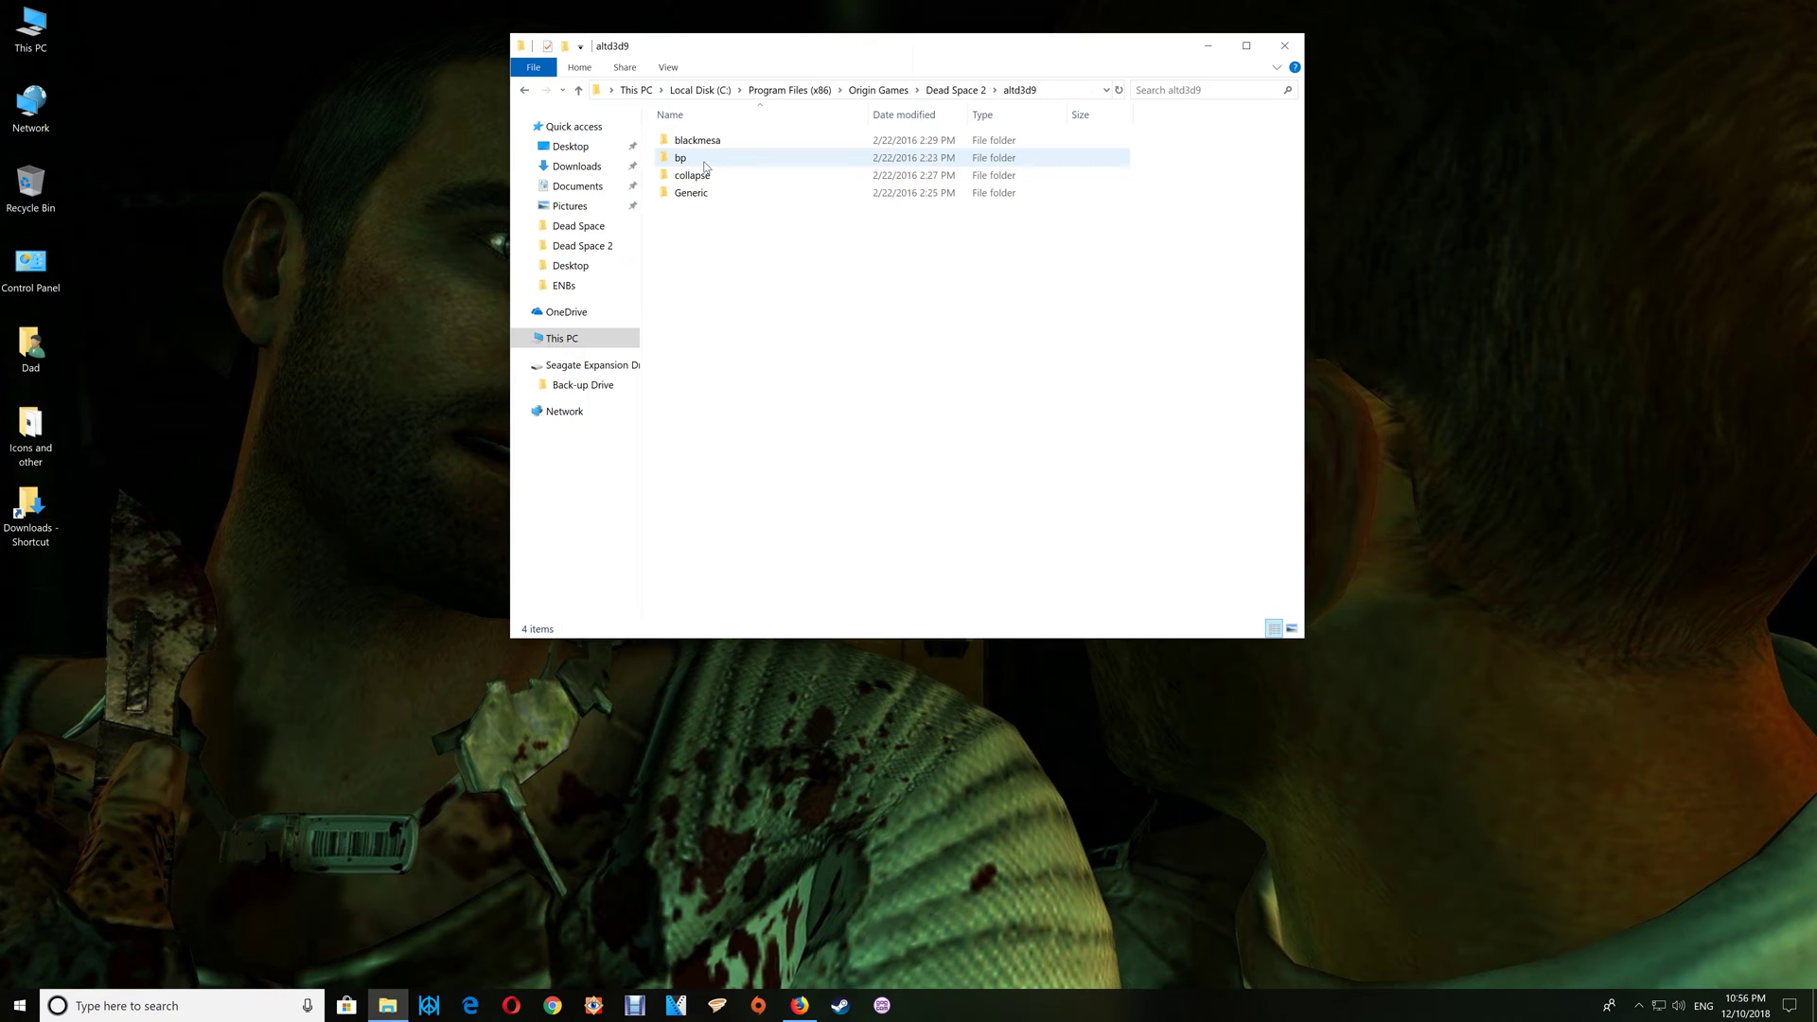
- Overwrite Dead Space 2's d3d9.dll with the 284 KB copy from altd3d9\bp
double_click(704, 166)
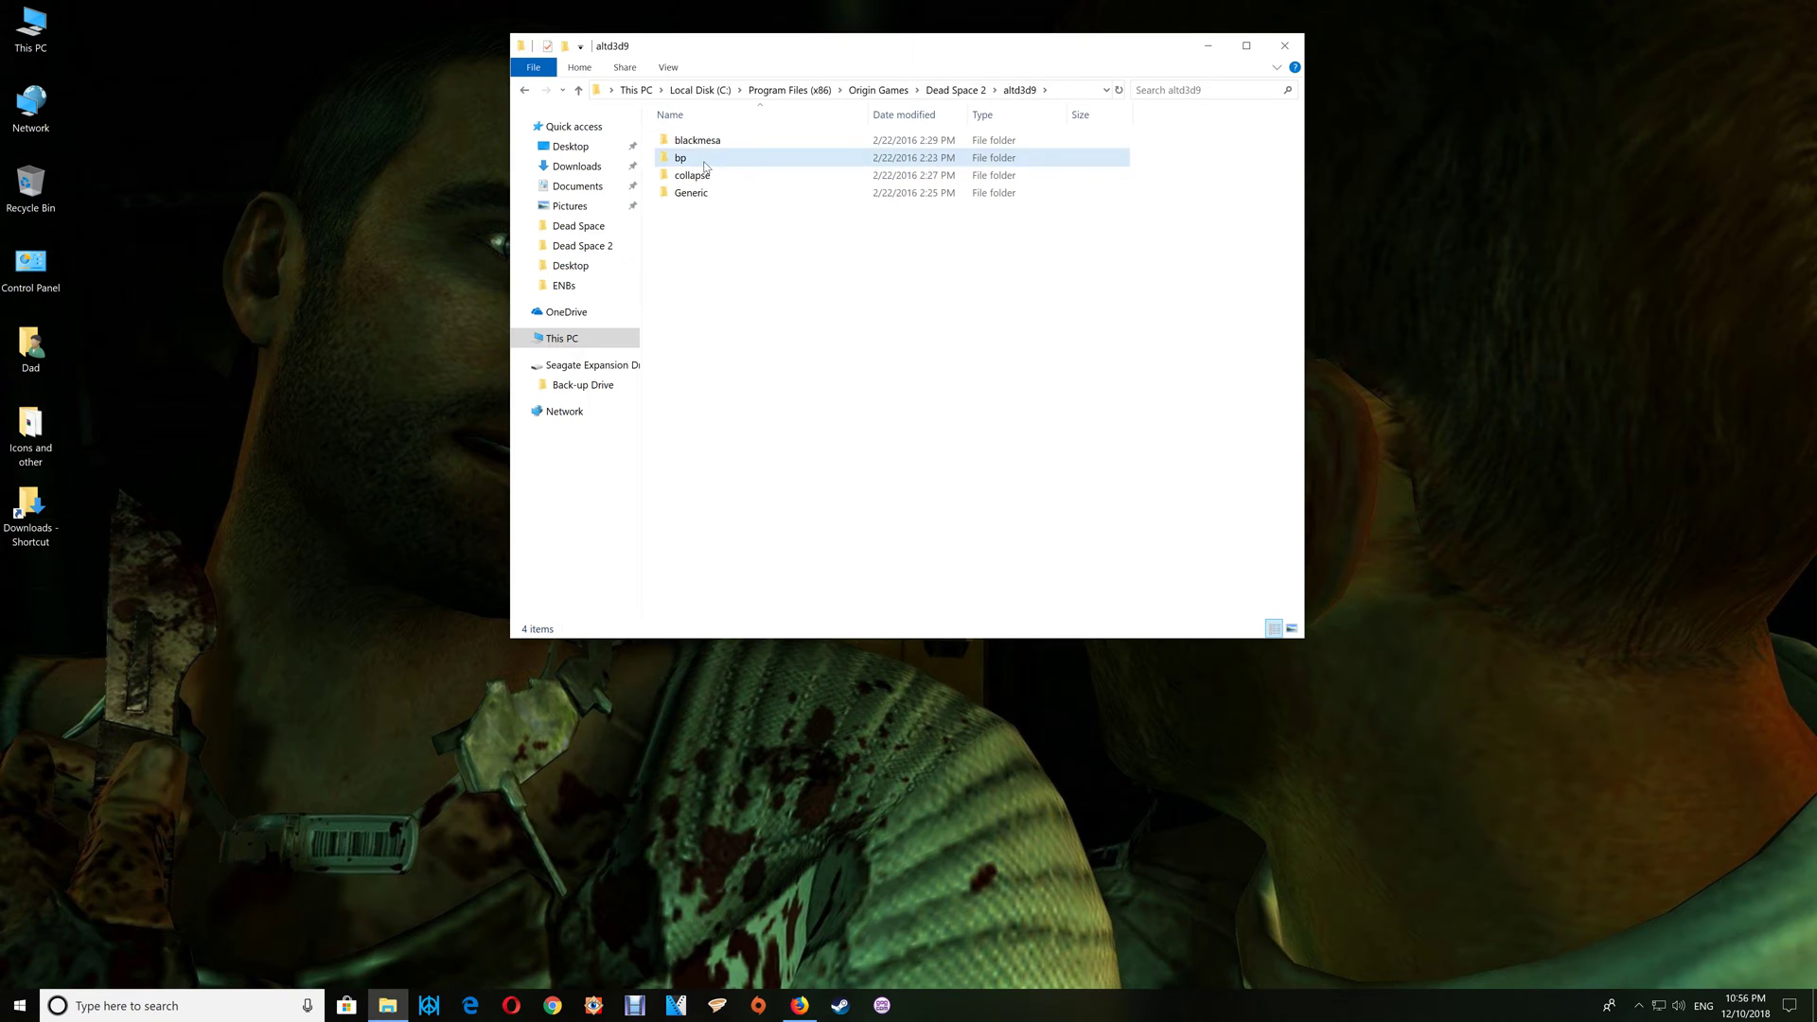
left_click(700, 144)
right_click(698, 143)
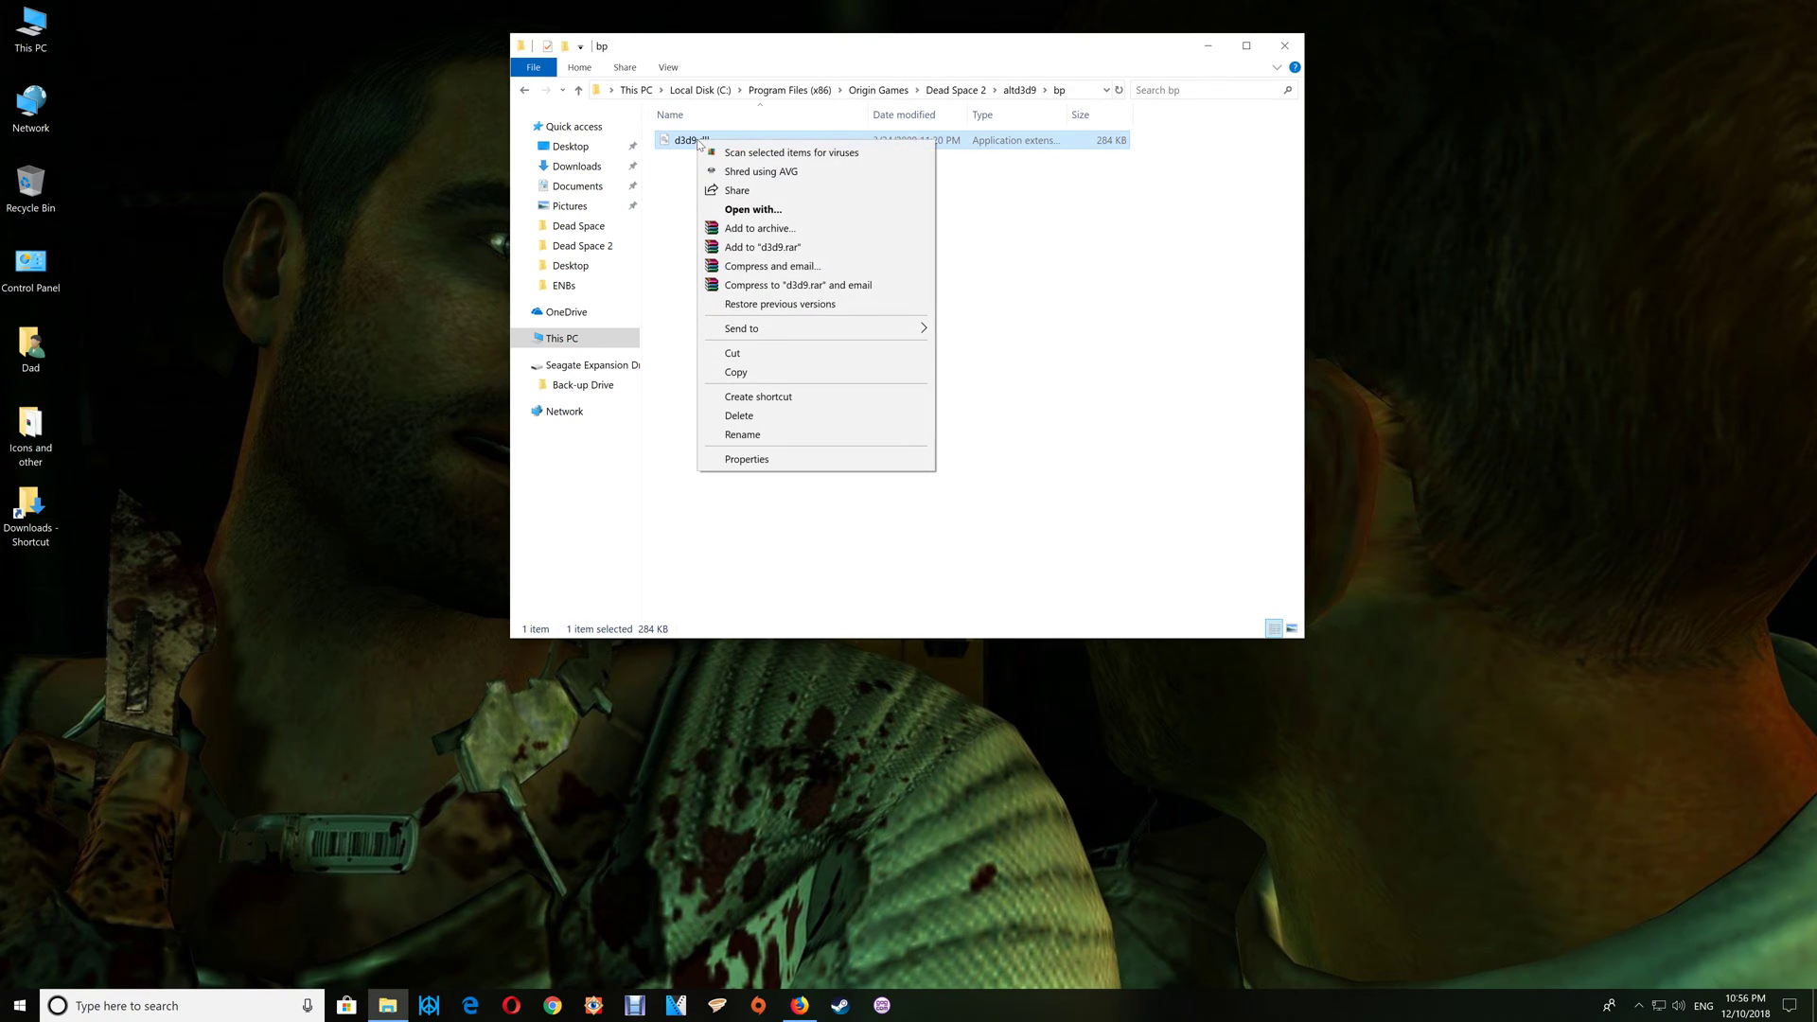
left_click(803, 374)
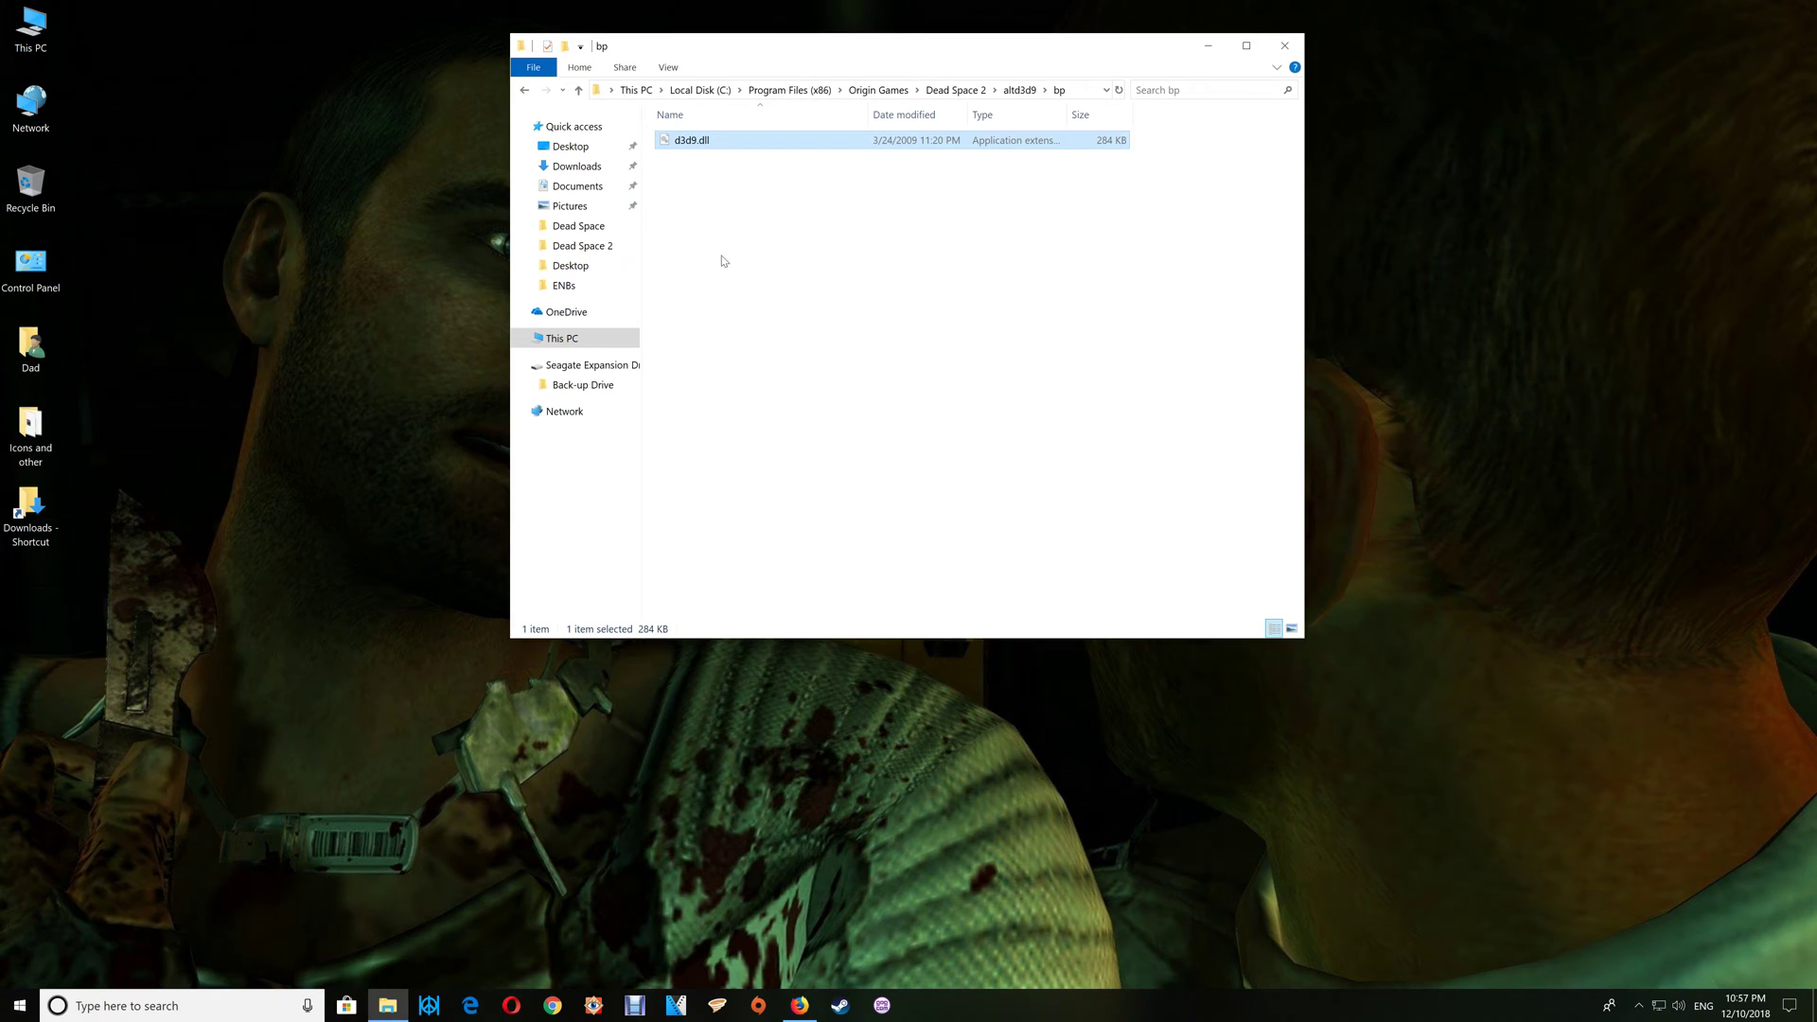
left_click(527, 92)
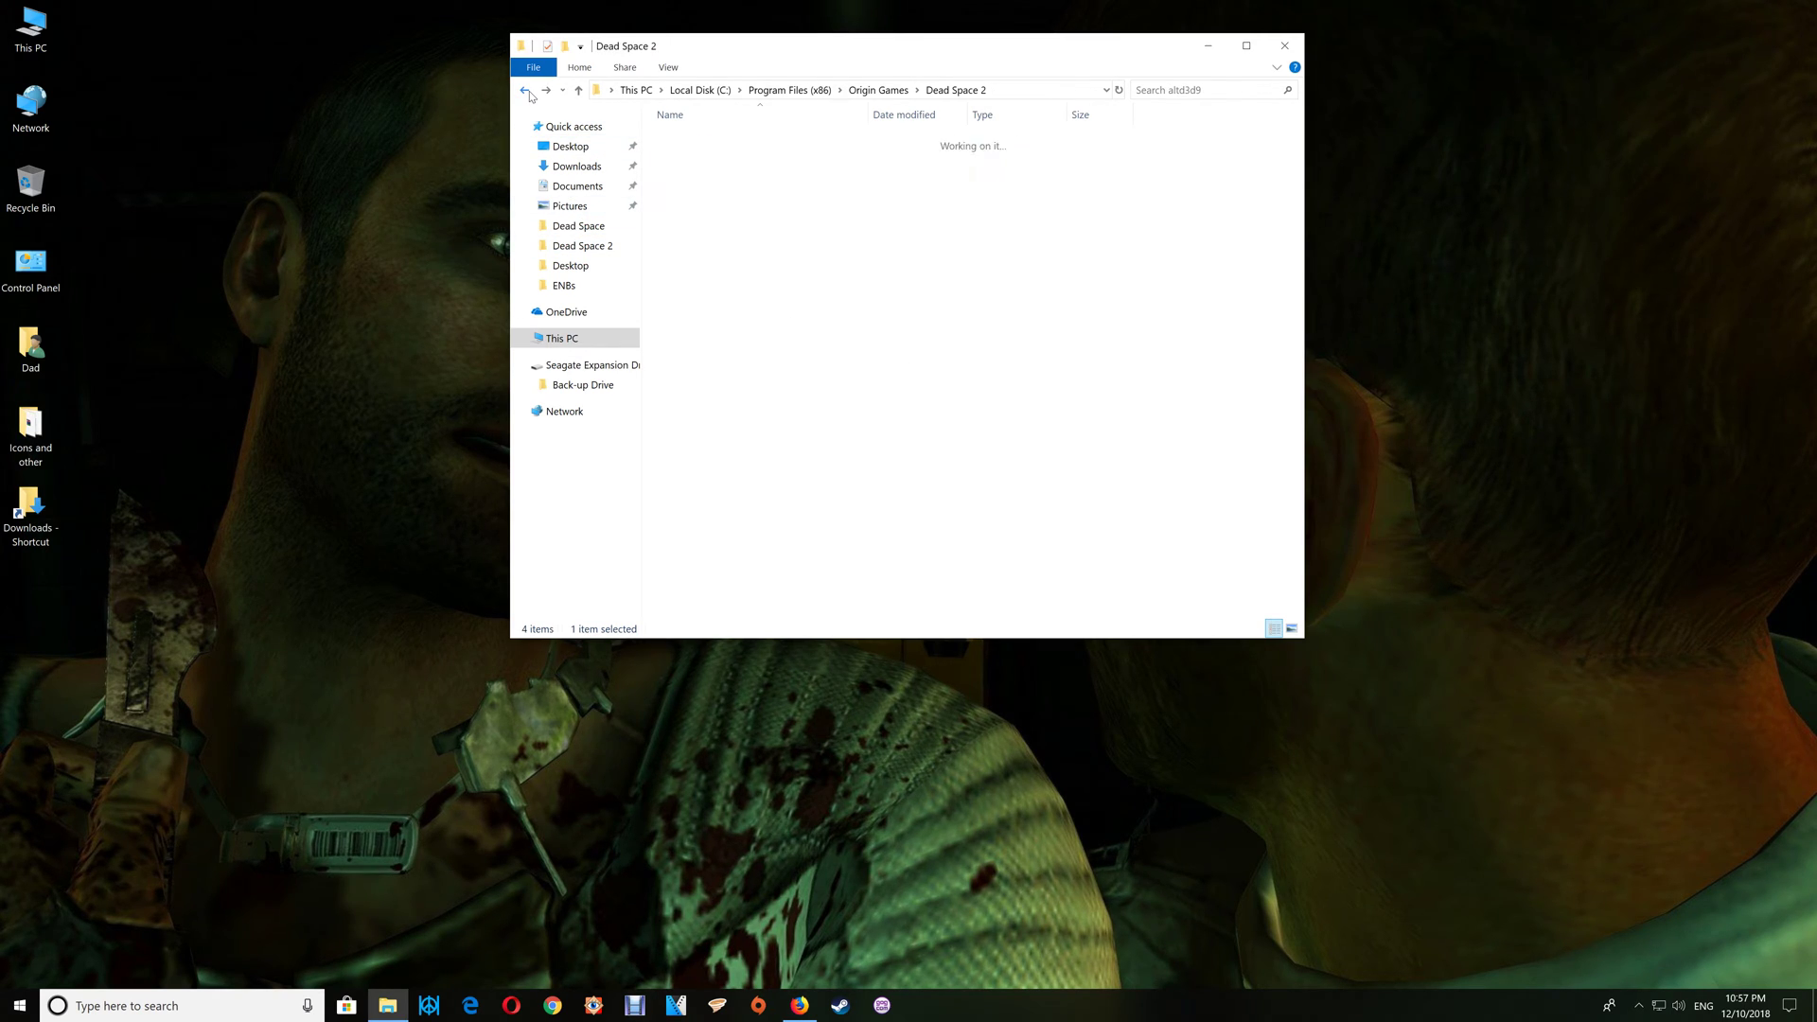
right_click(1158, 307)
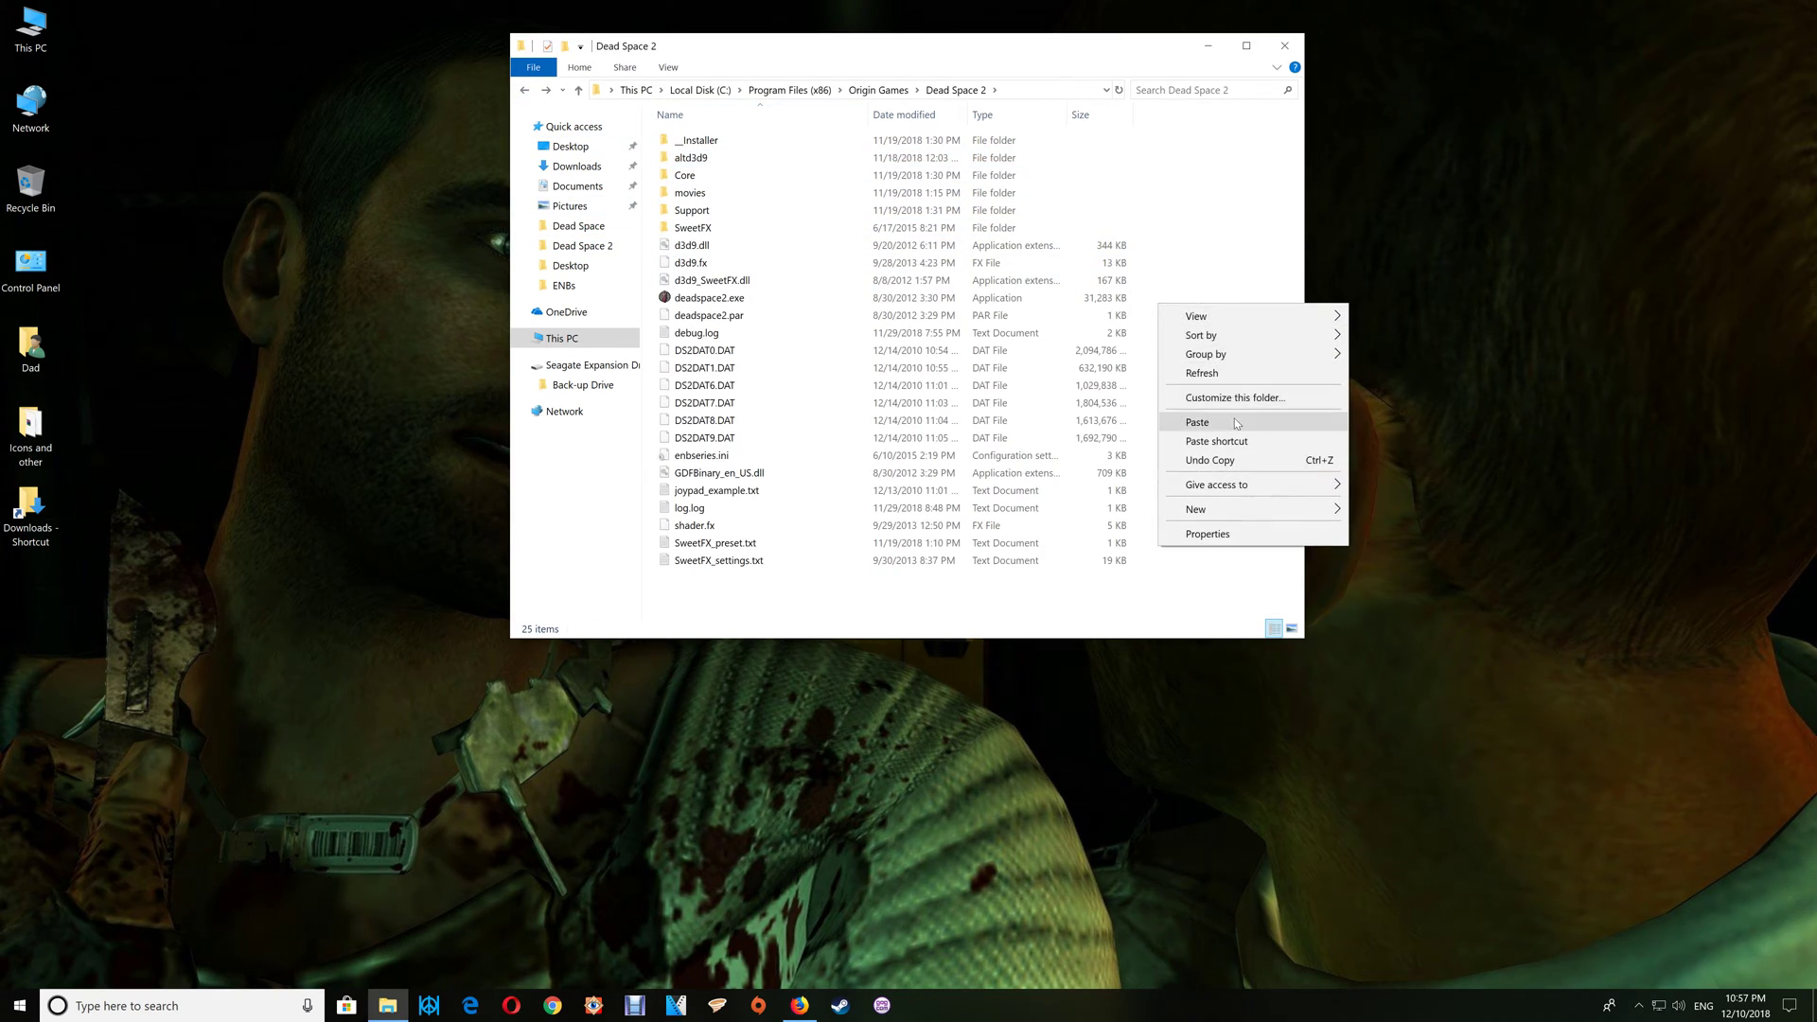
left_click(1199, 422)
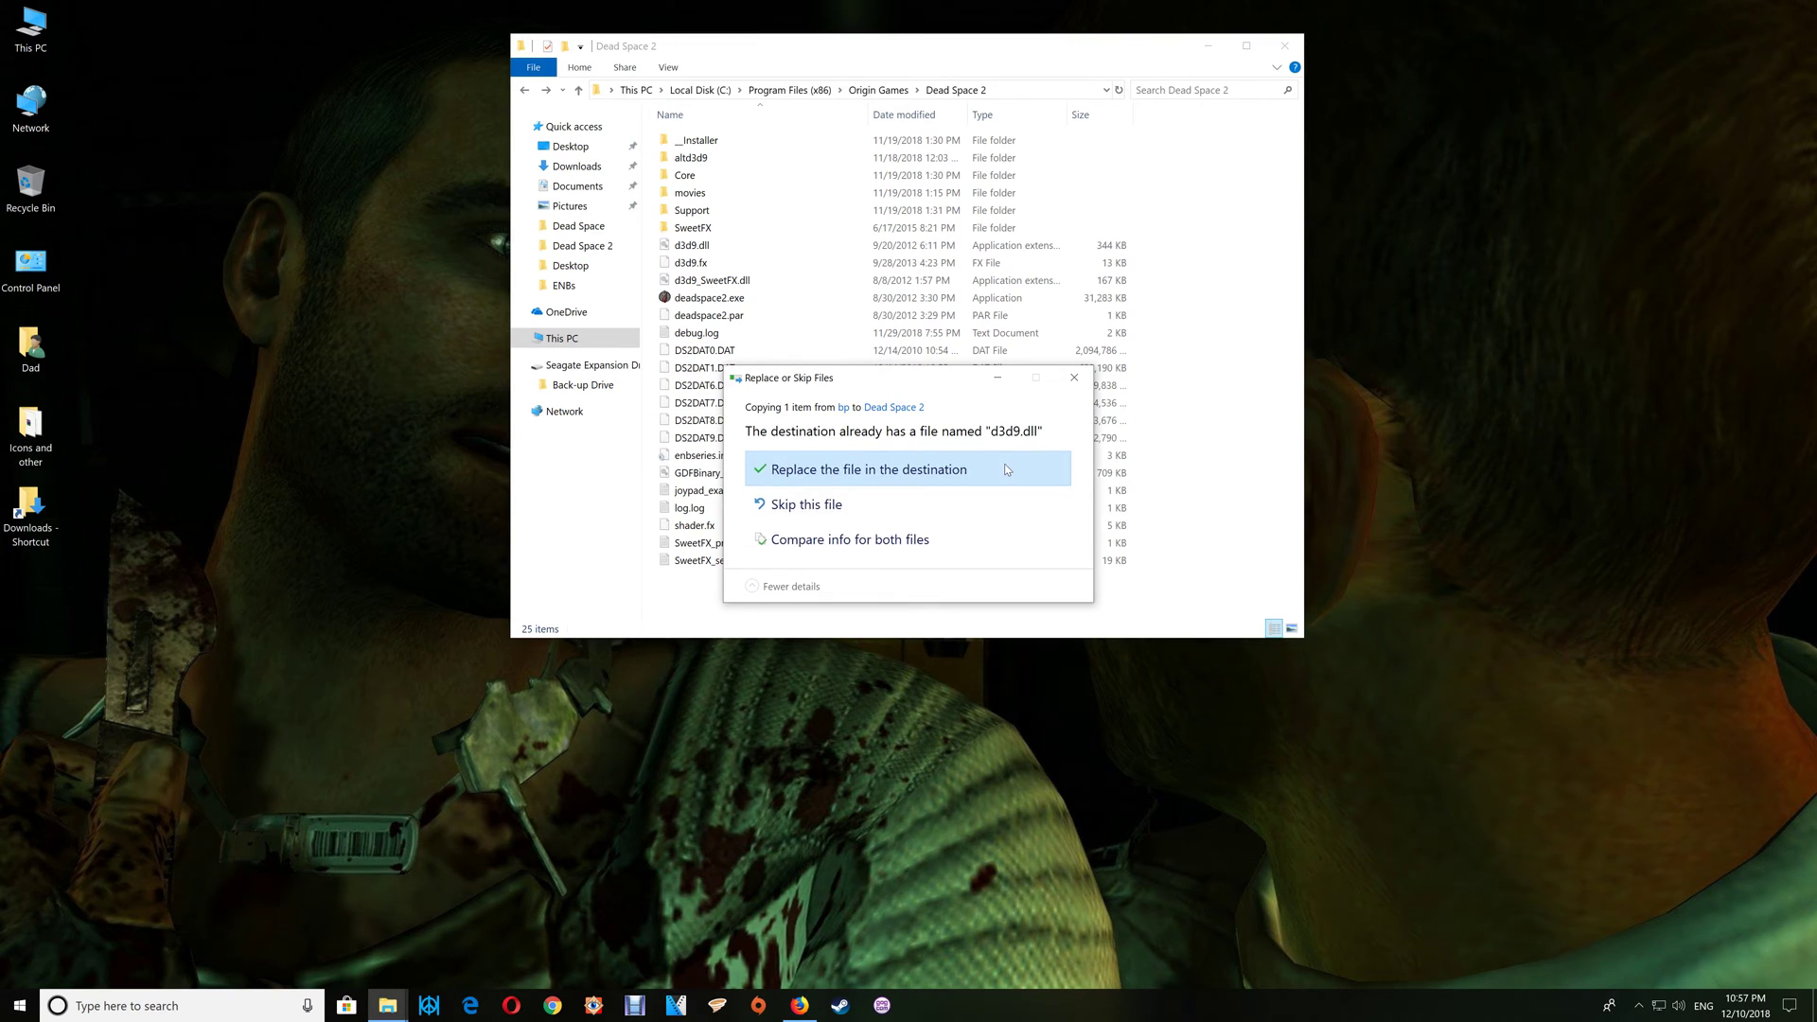
left_click(1005, 470)
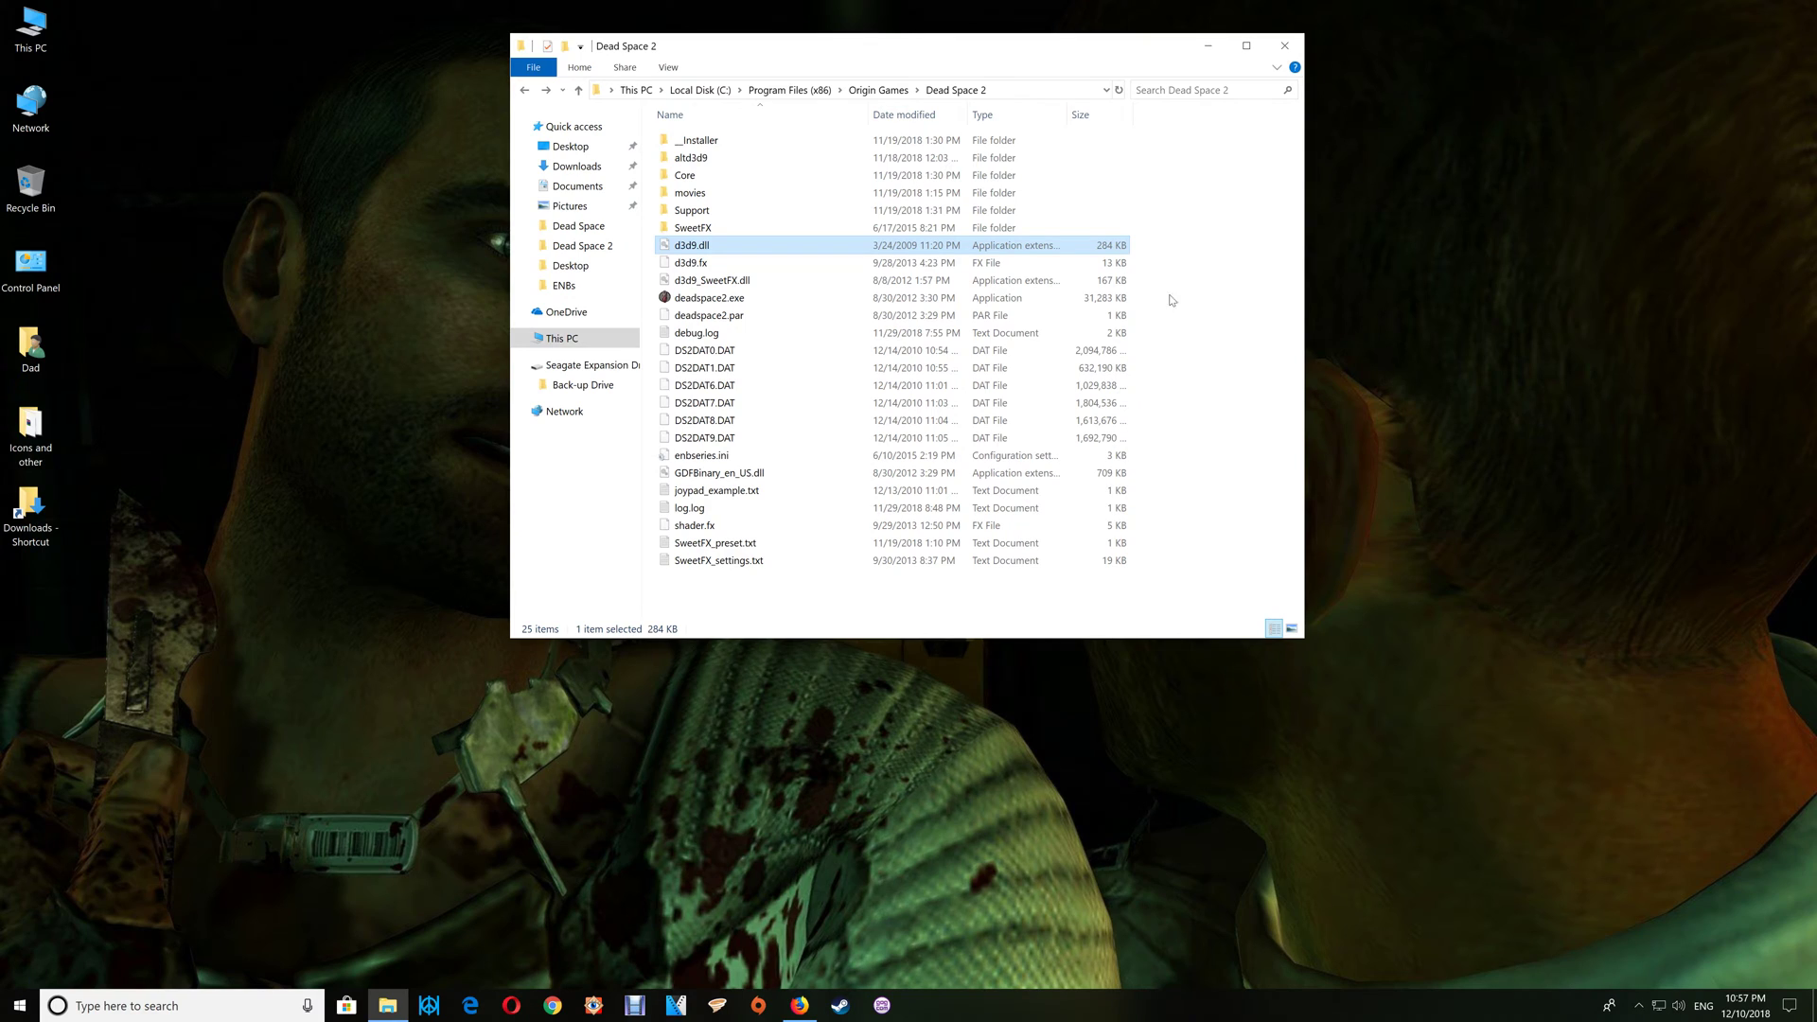
double_click(752, 459)
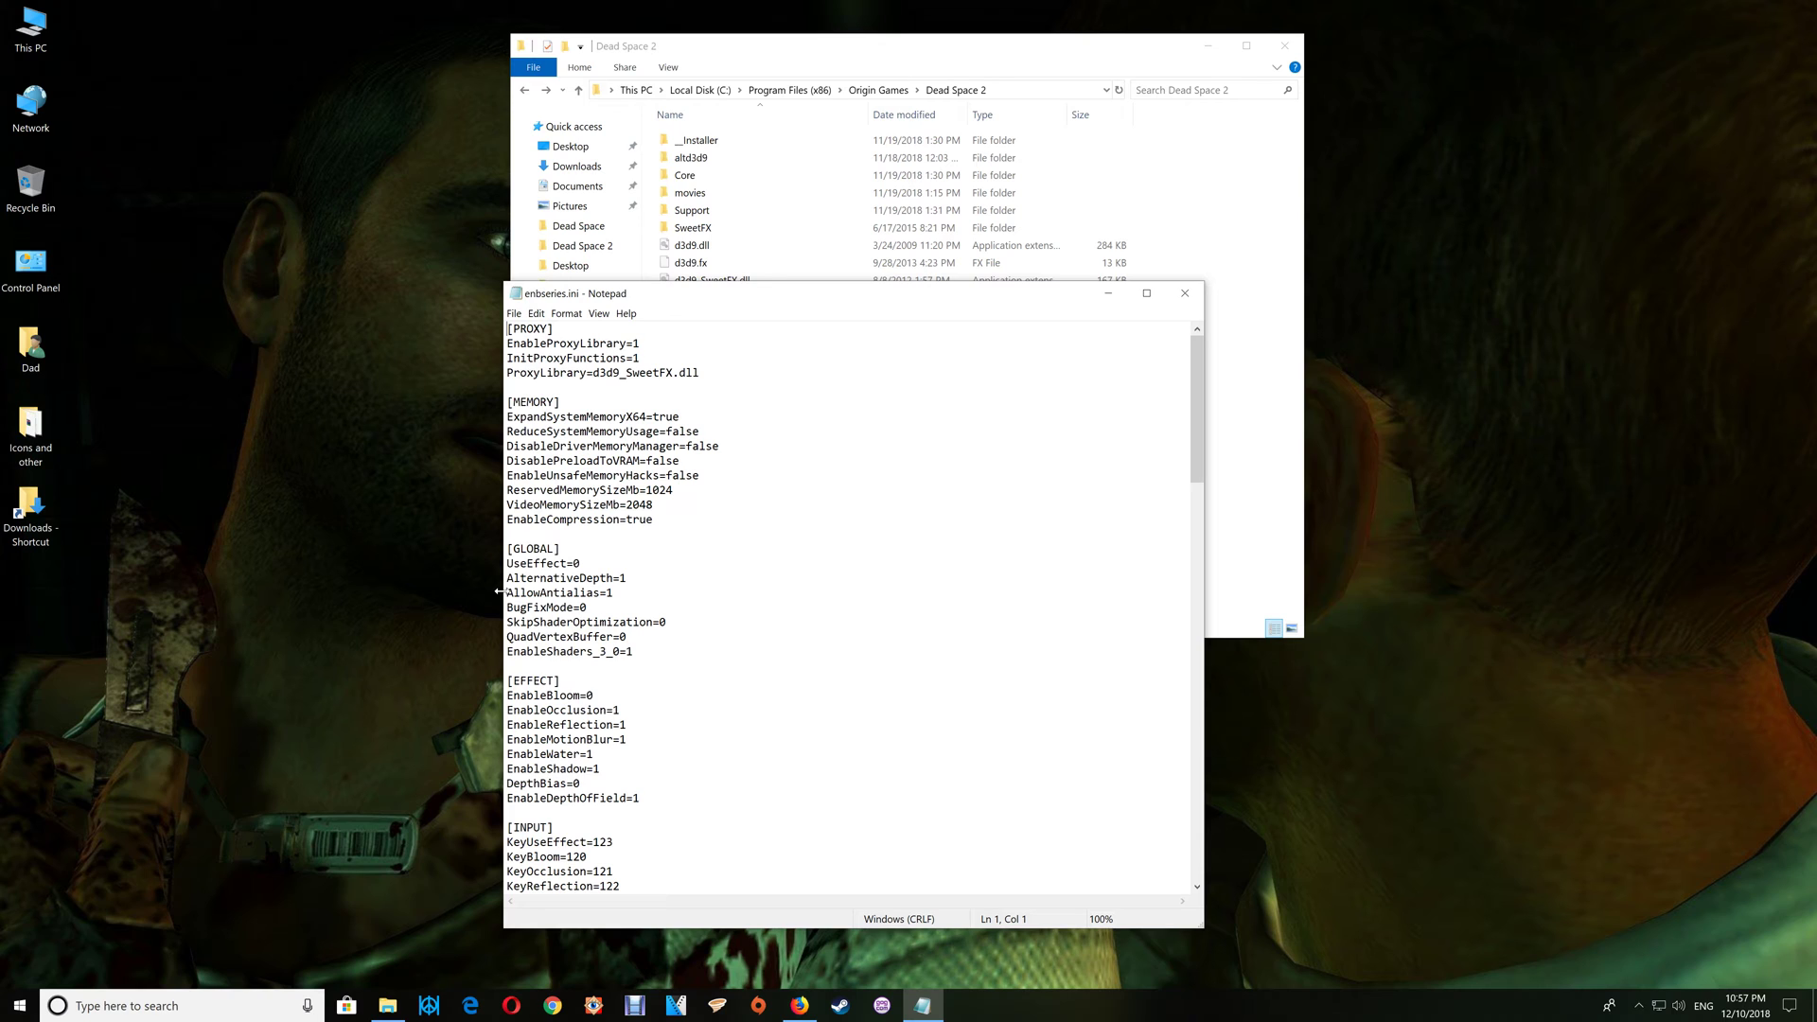
left_click(1189, 293)
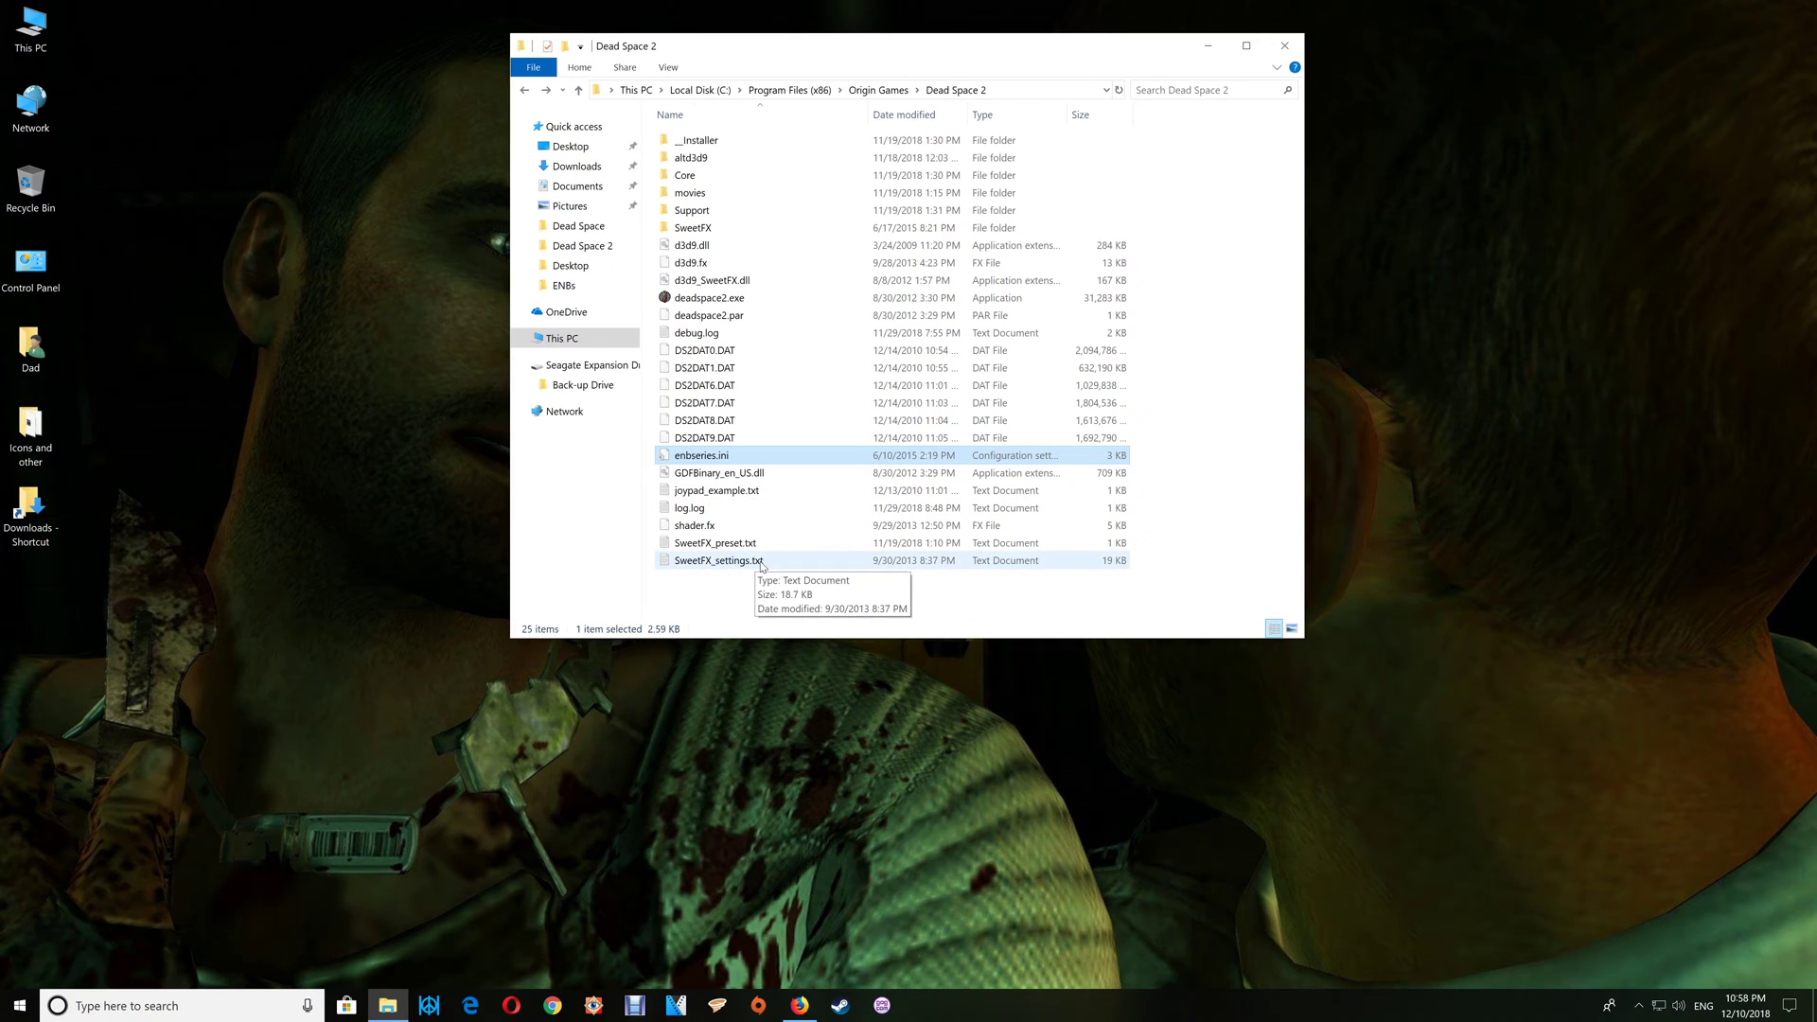
- Read SweetFX_preset.txt's include lines, then open SweetFX\Presets holding Dead Space2.txt
double_click(679, 547)
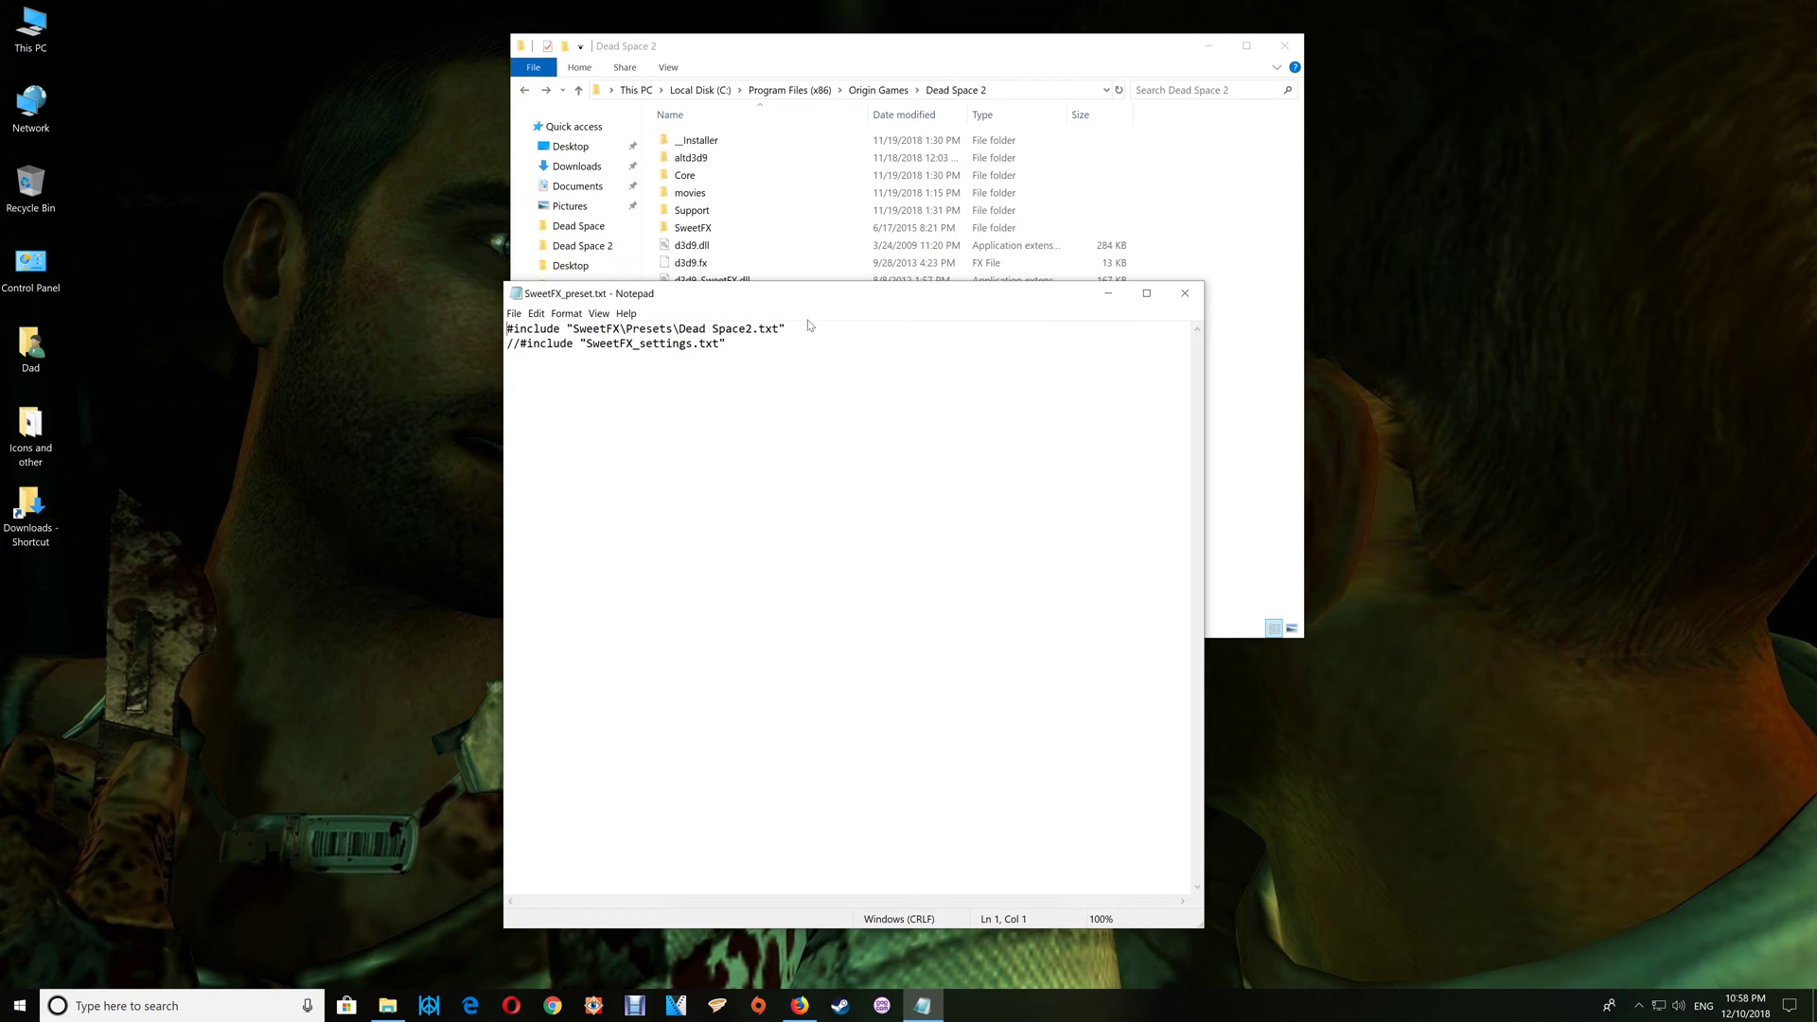
left_click(1183, 293)
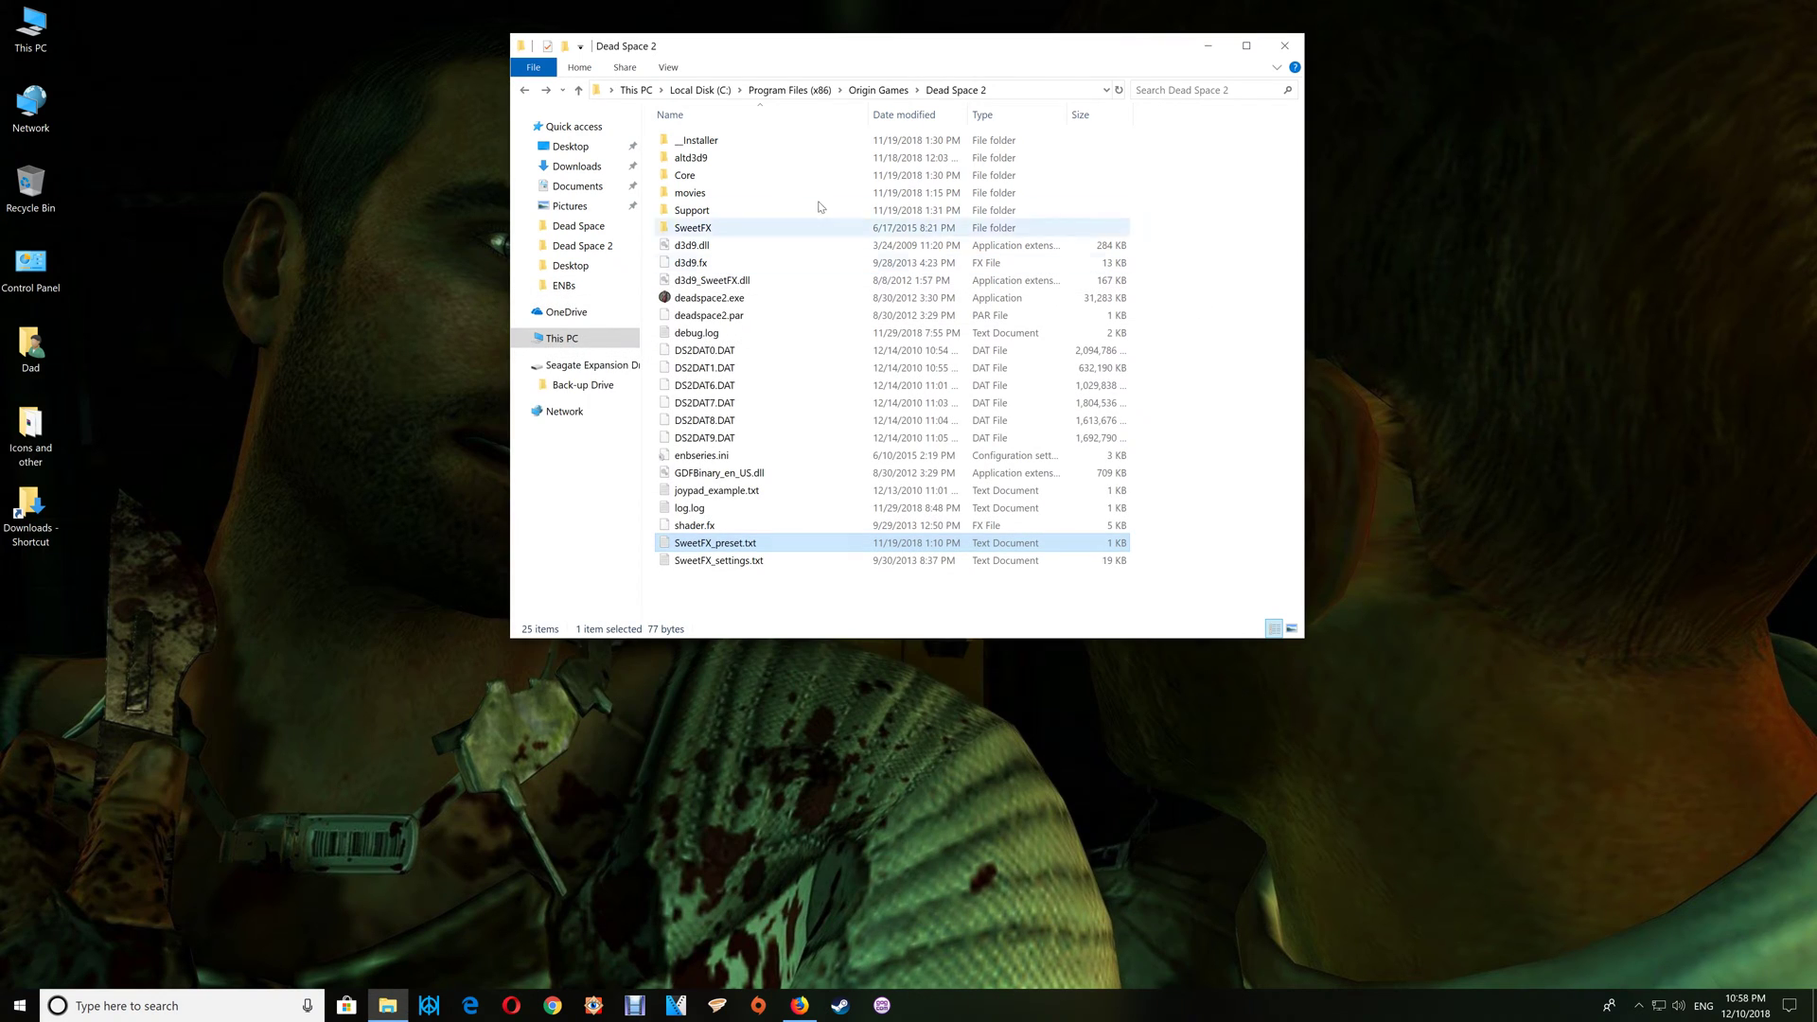
left_click(710, 231)
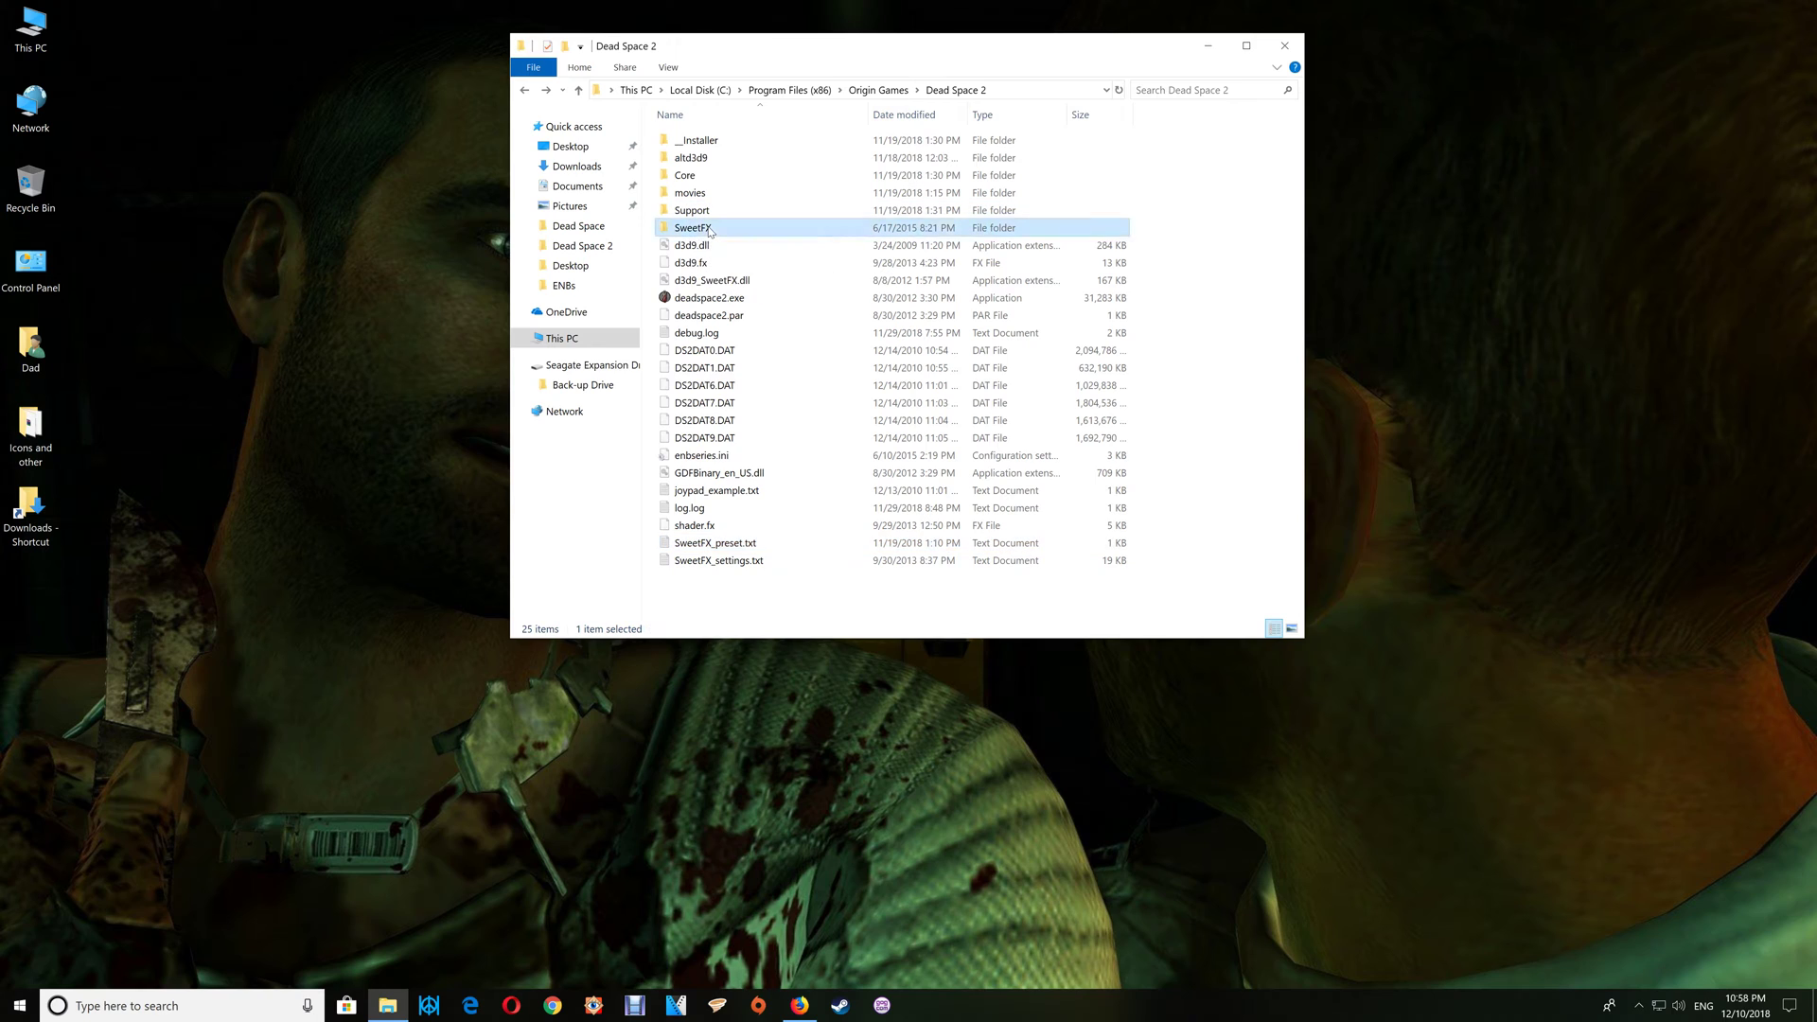
double_click(710, 232)
double_click(682, 168)
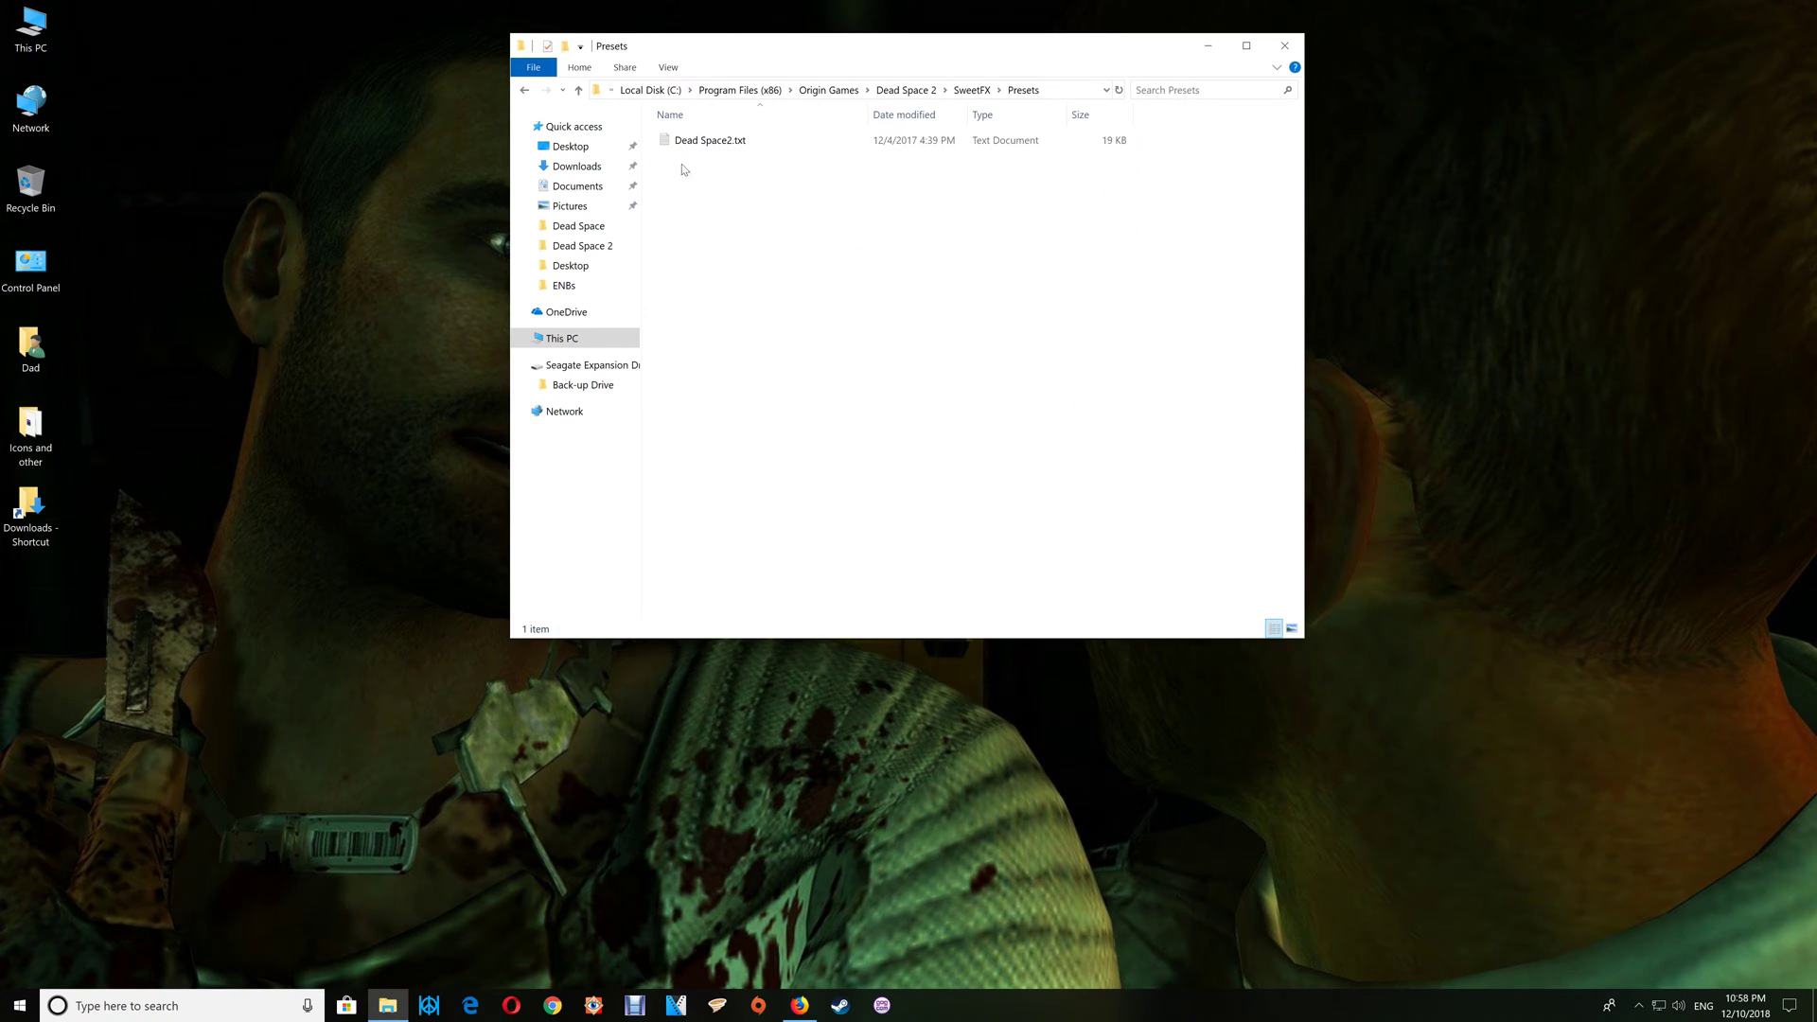
double_click(739, 142)
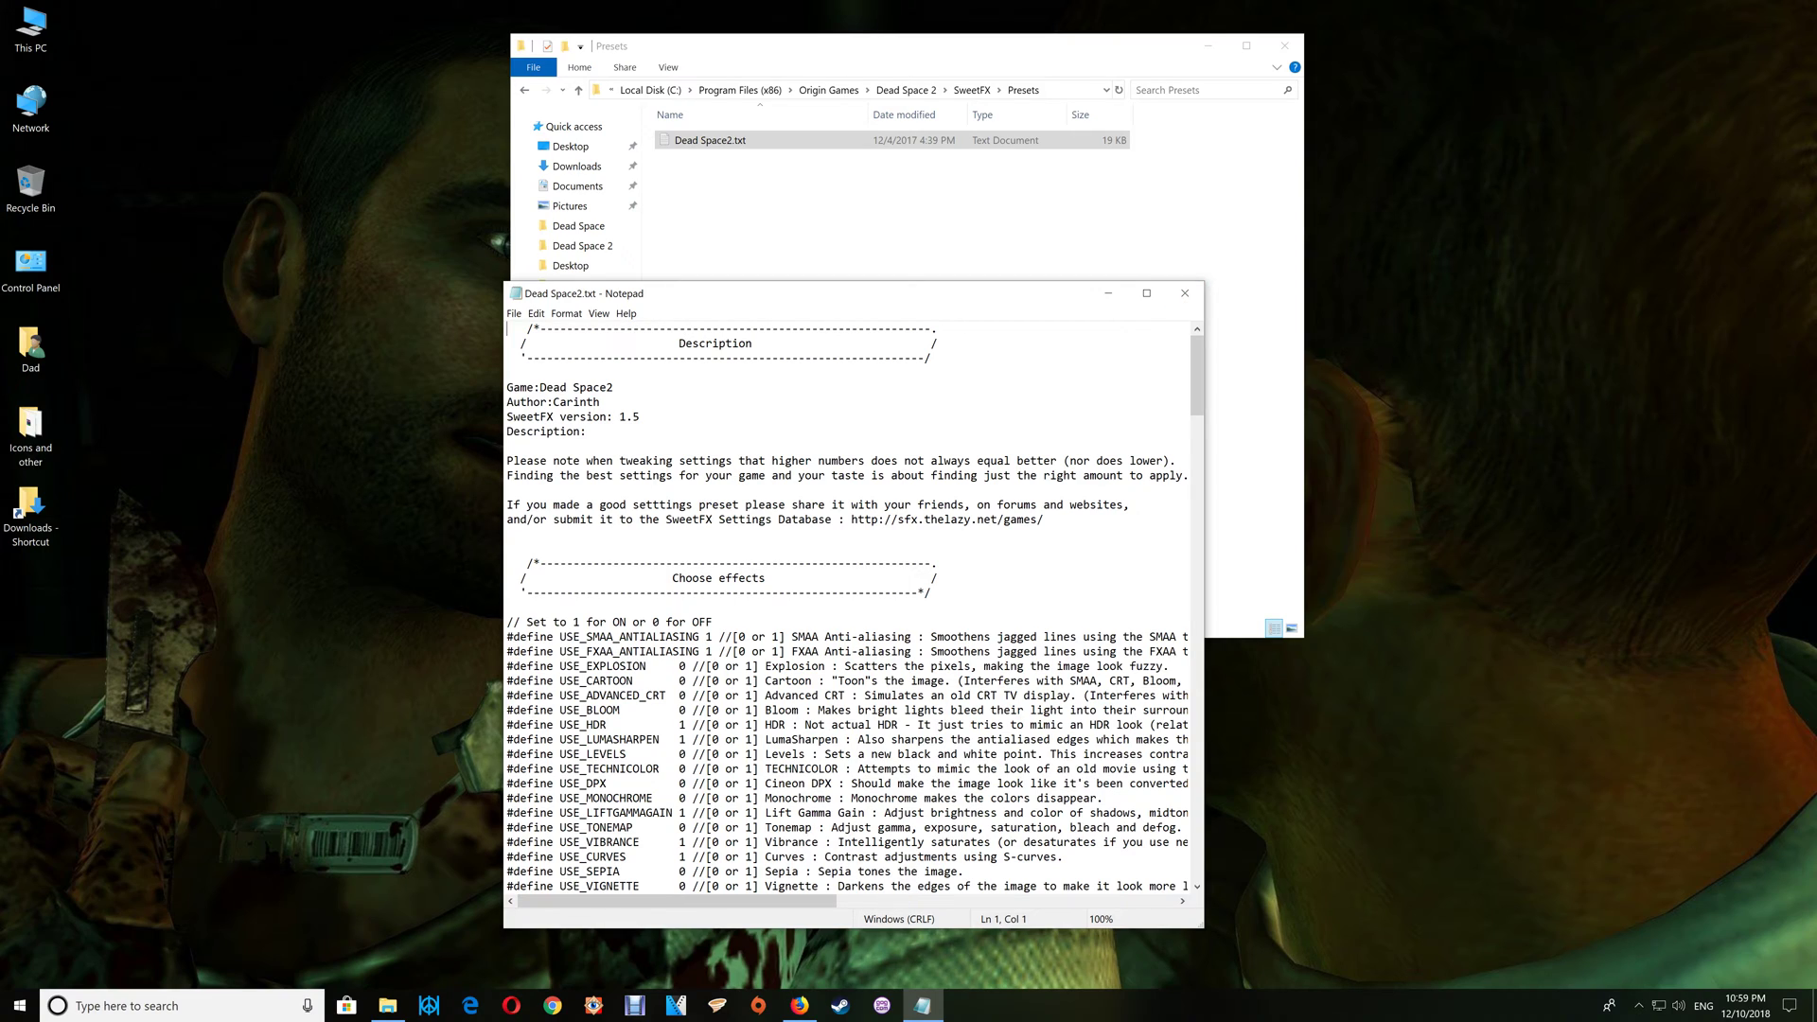
left_click(1183, 294)
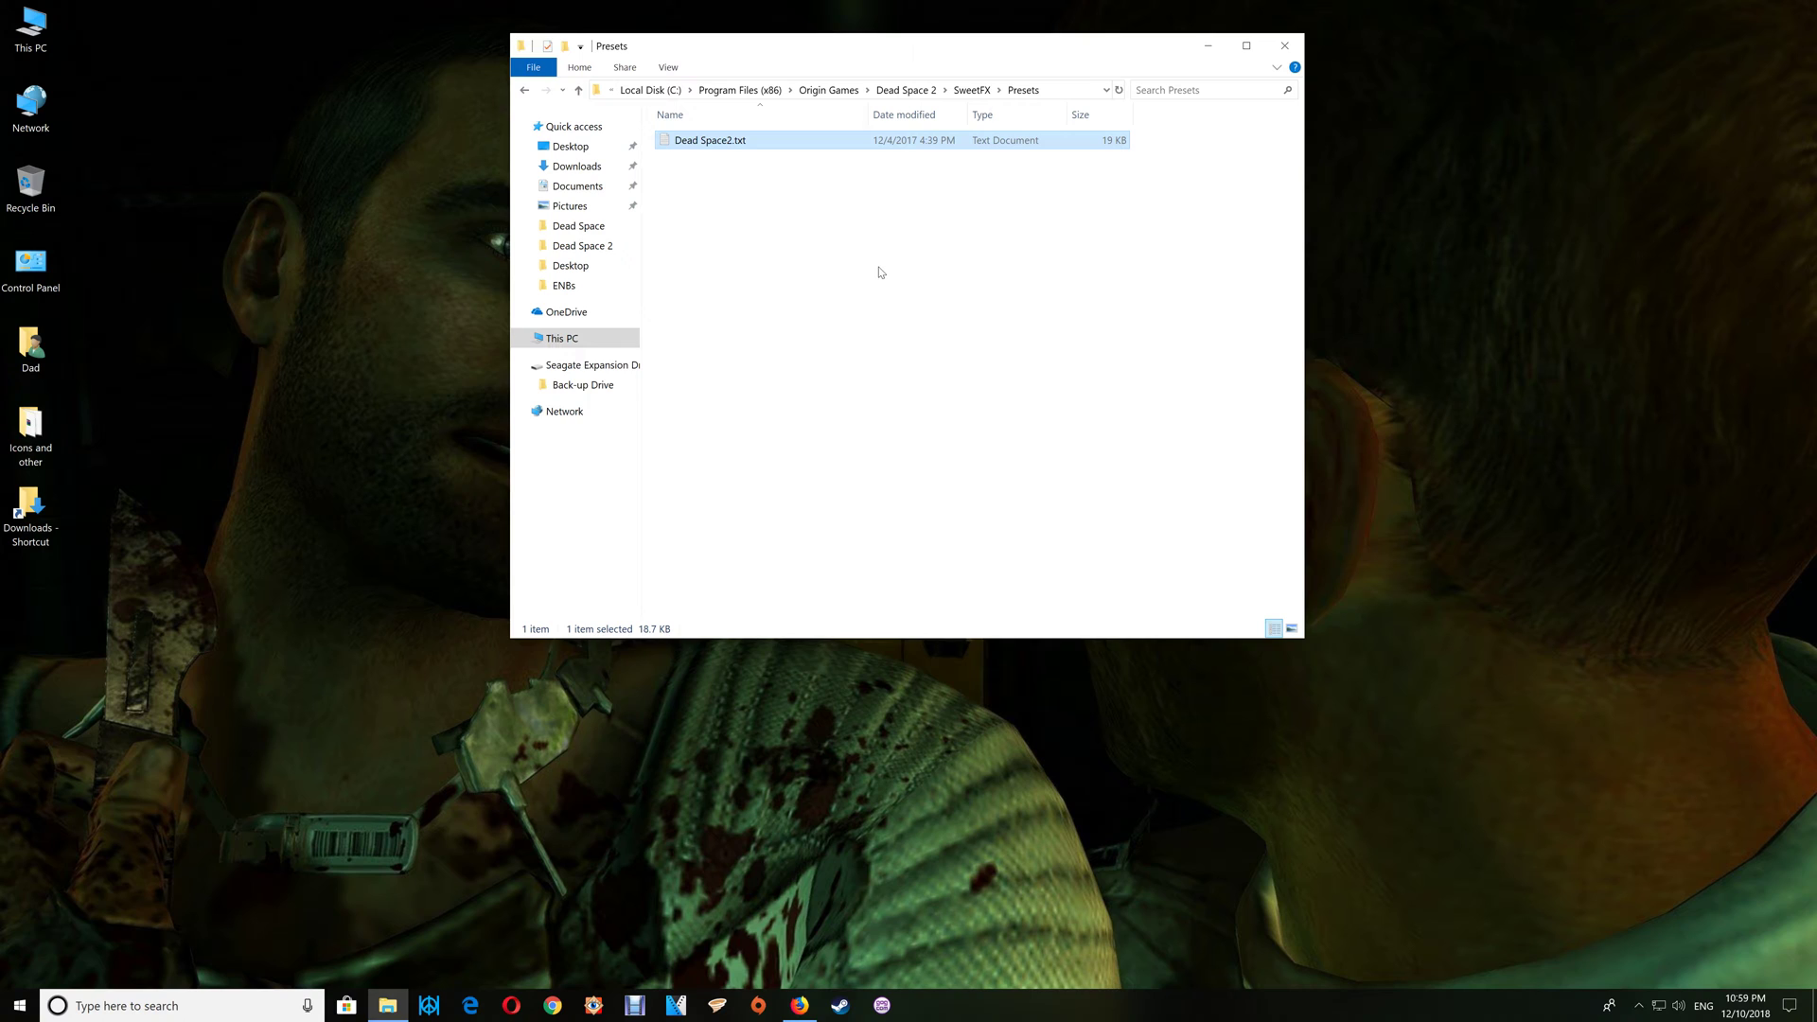
- Follow the SweetFX link to the Games list and open Dead Space 1 on page 19
left_click(802, 1005)
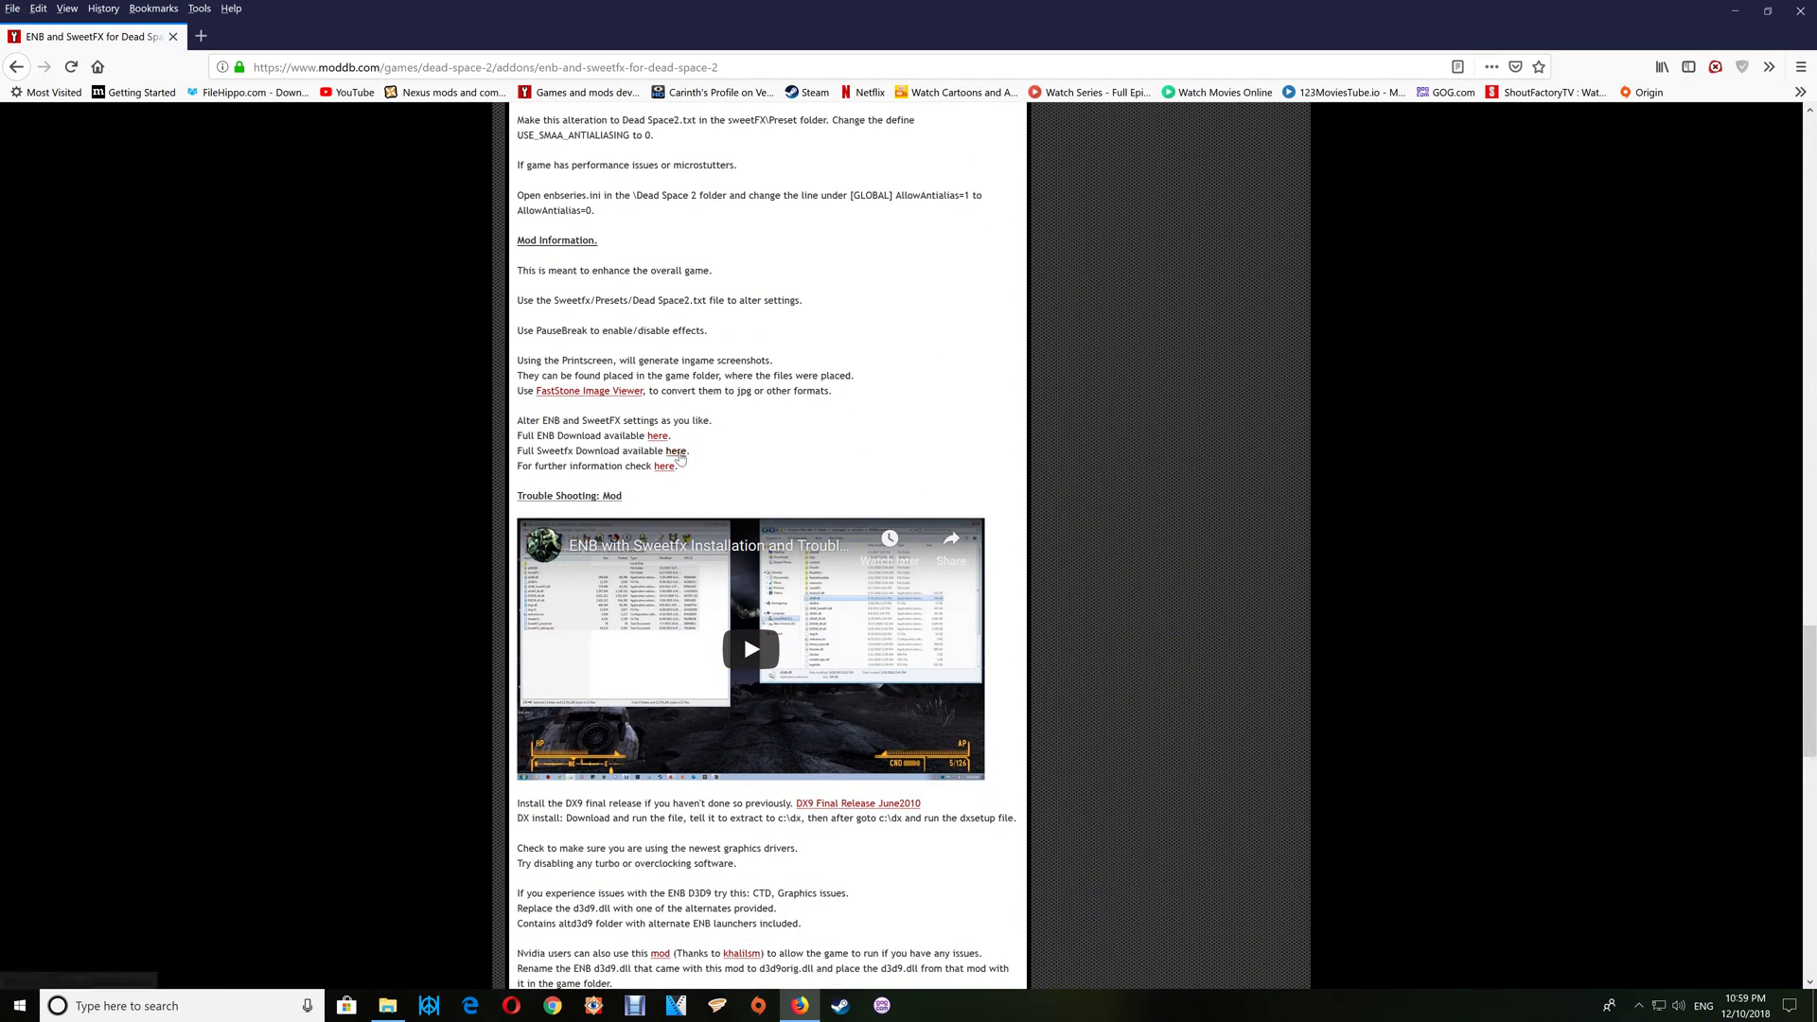
left_click(675, 451)
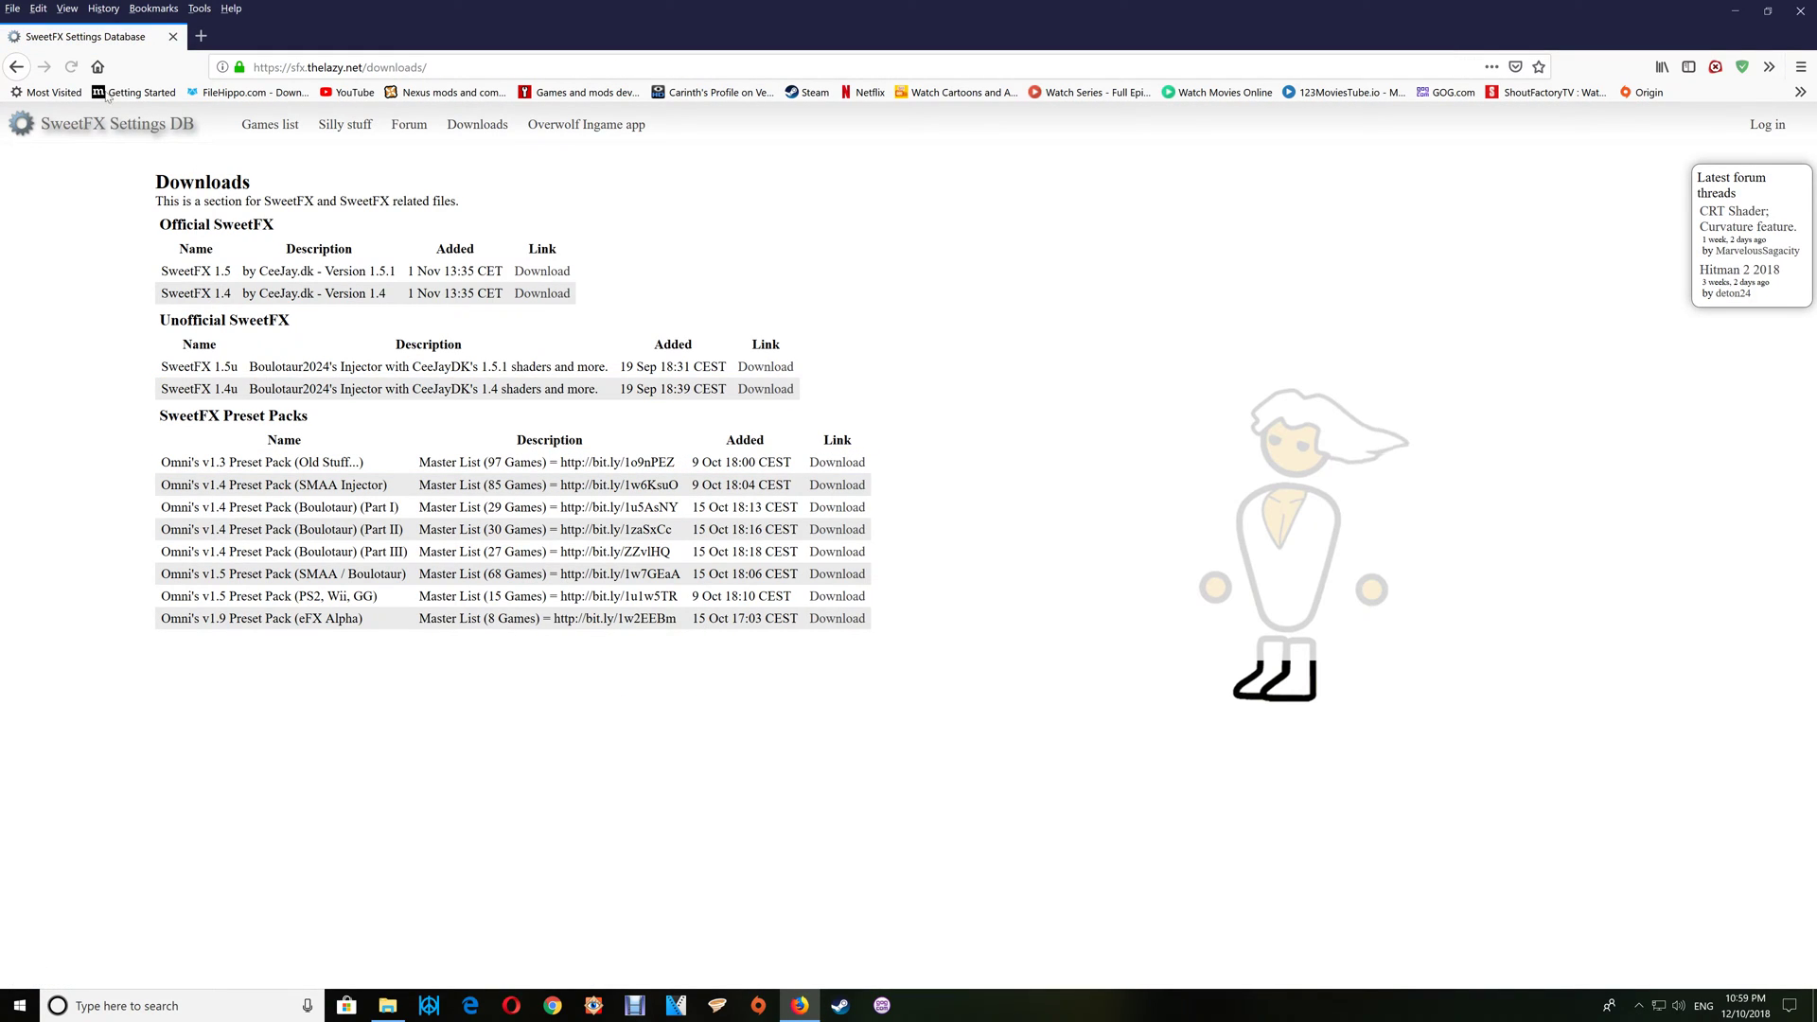
left_click(267, 124)
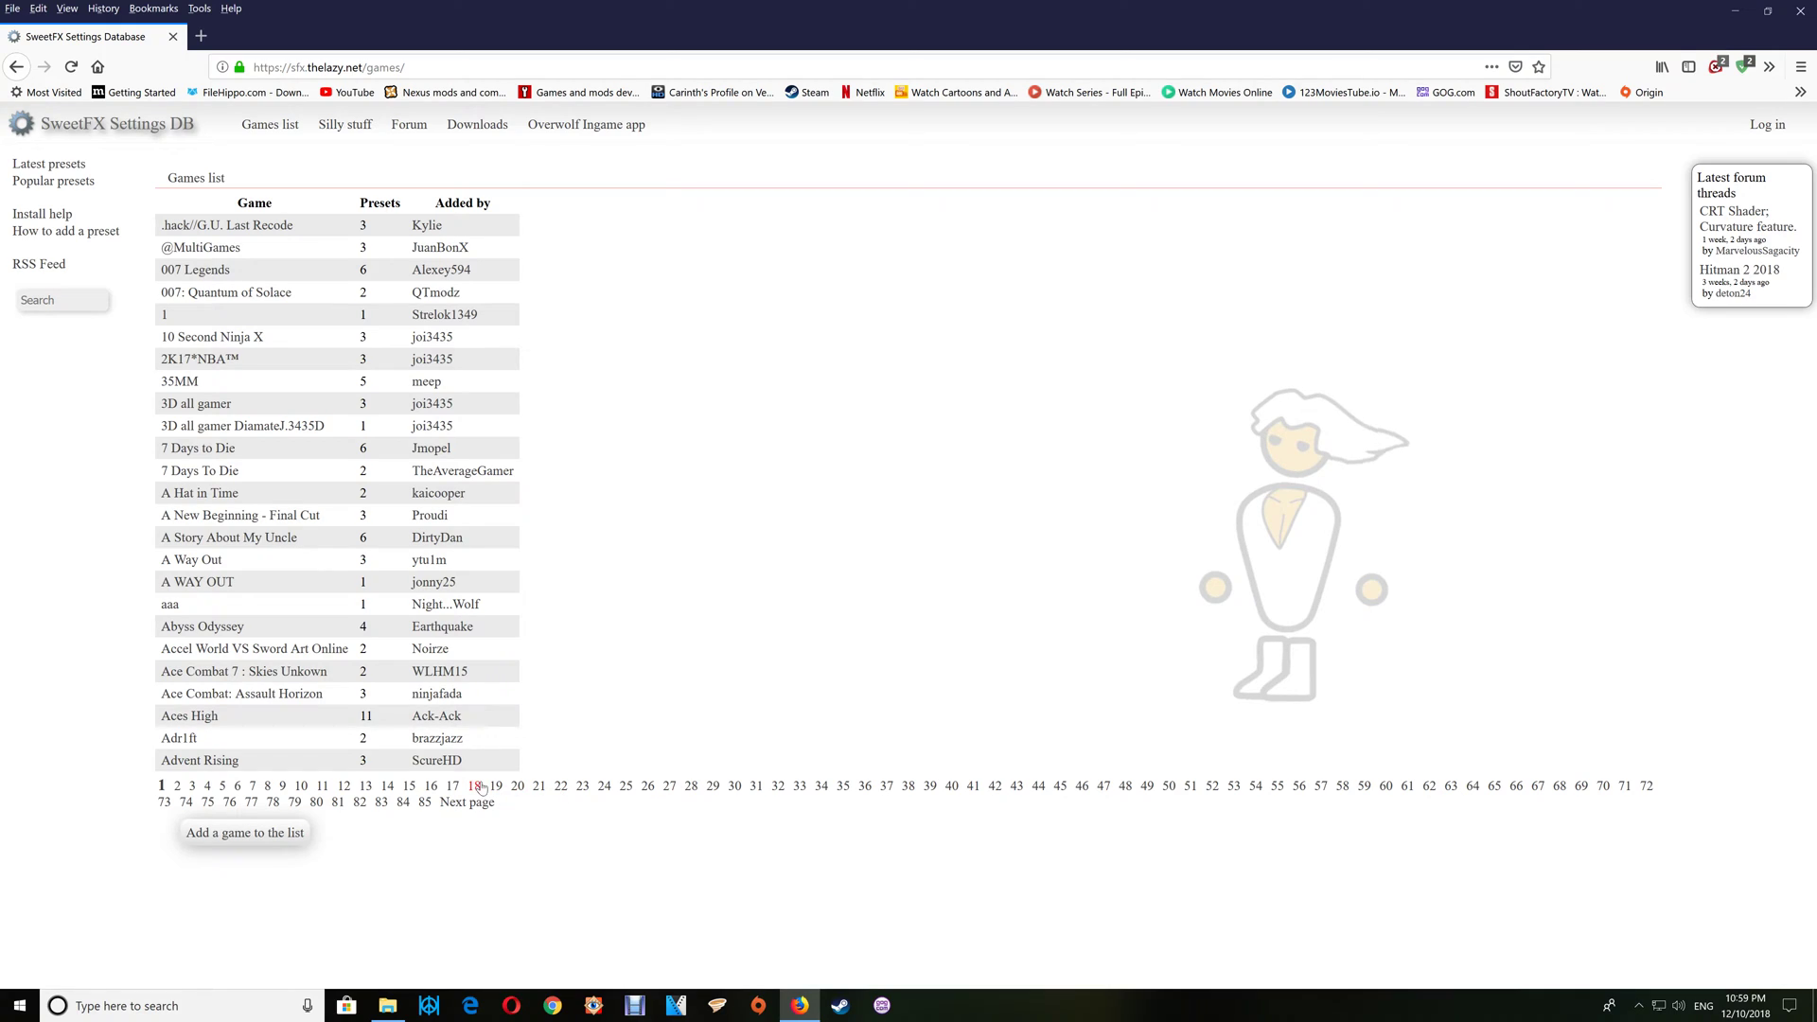
left_click(475, 785)
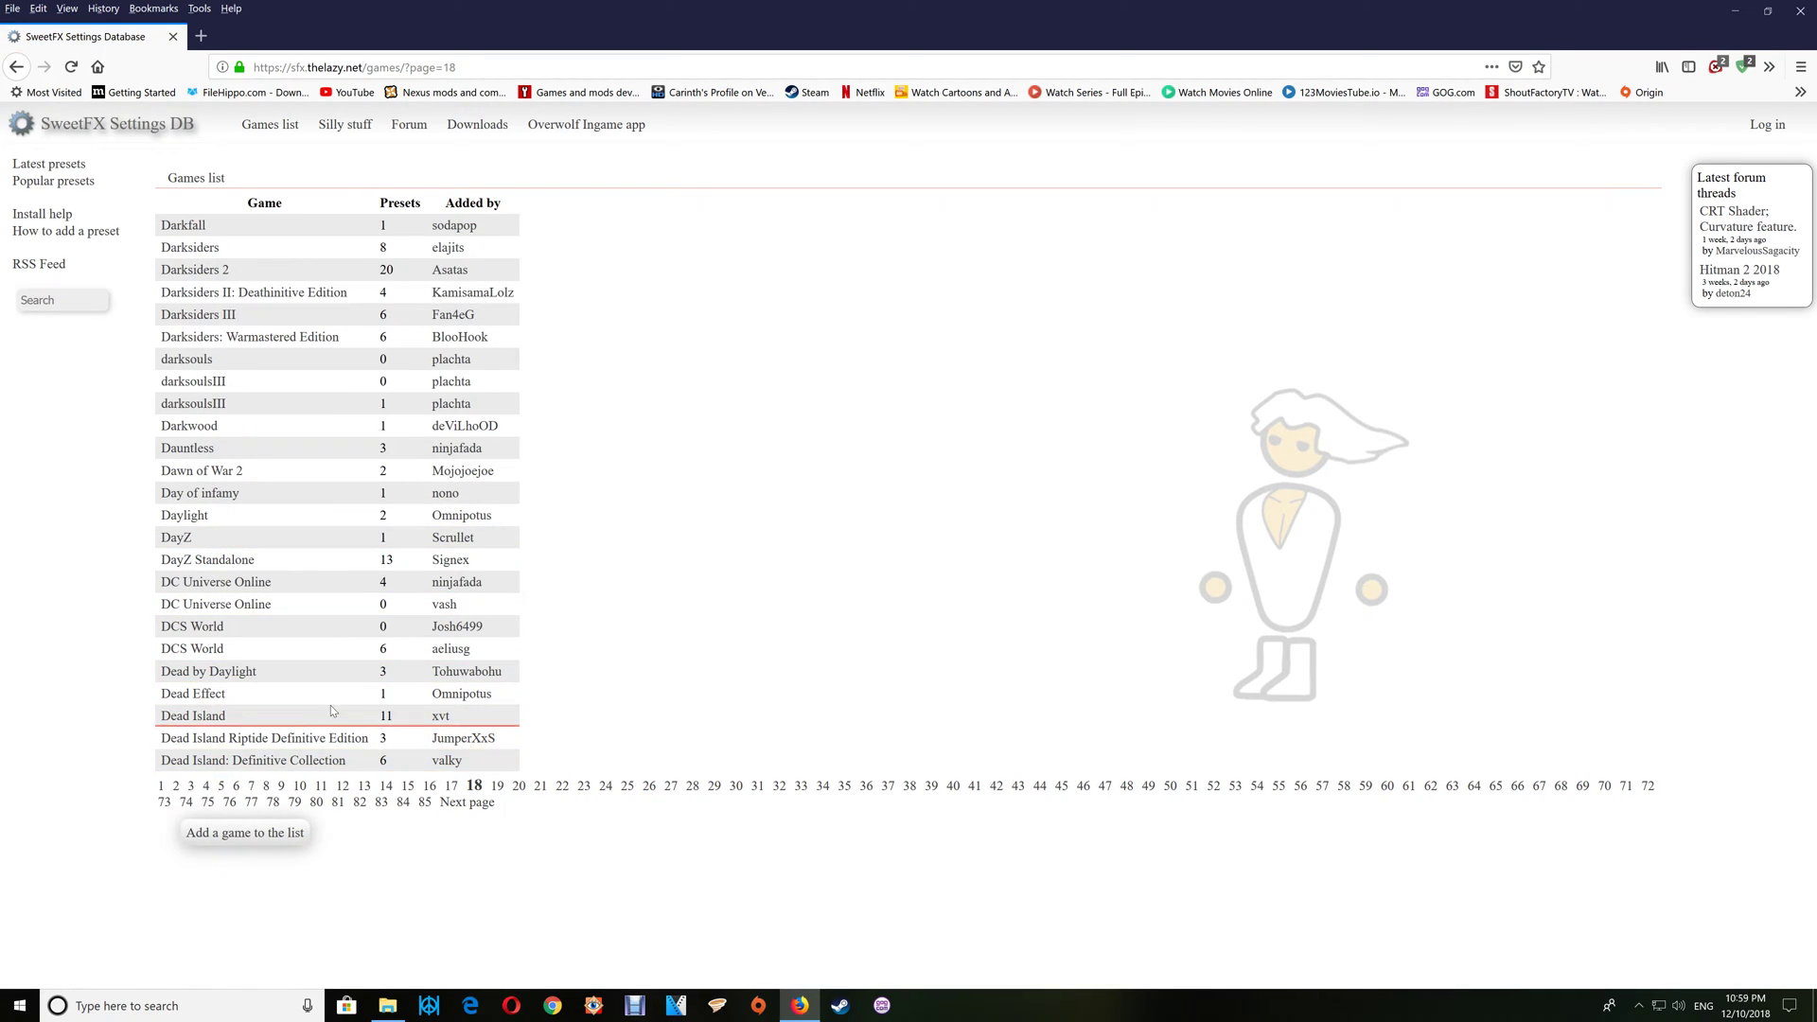
left_click(498, 787)
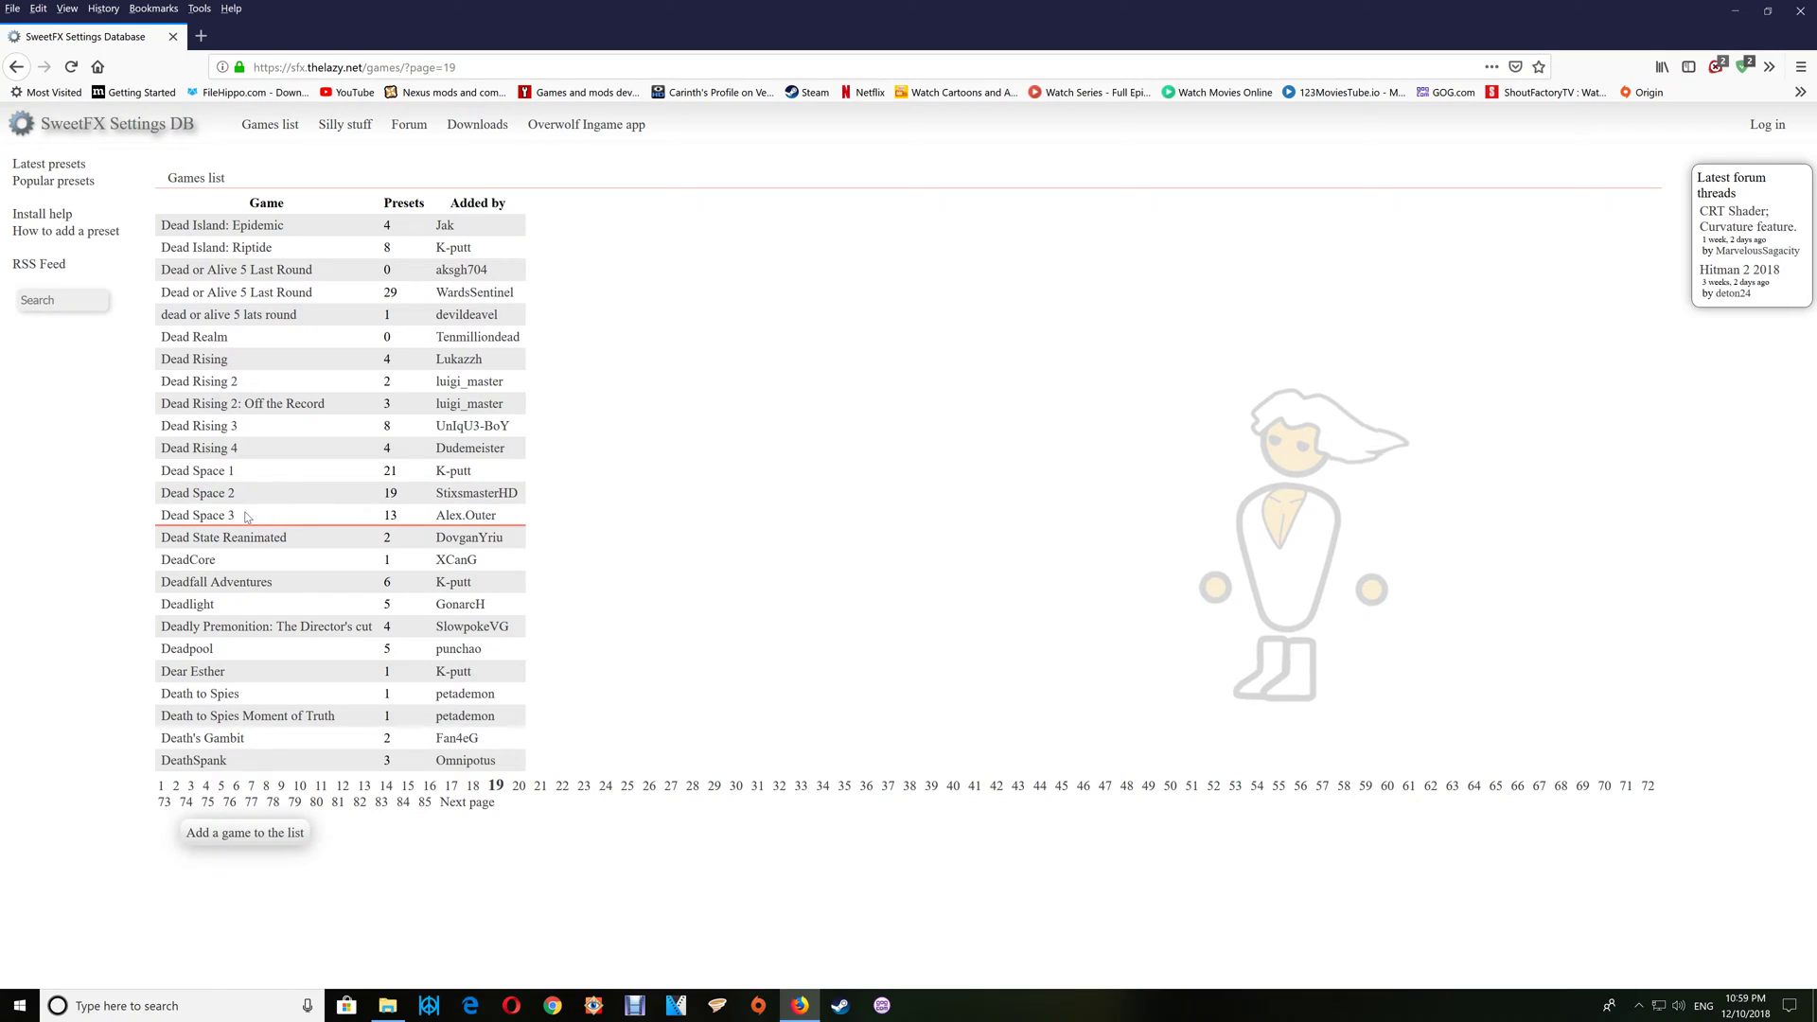
left_click(214, 473)
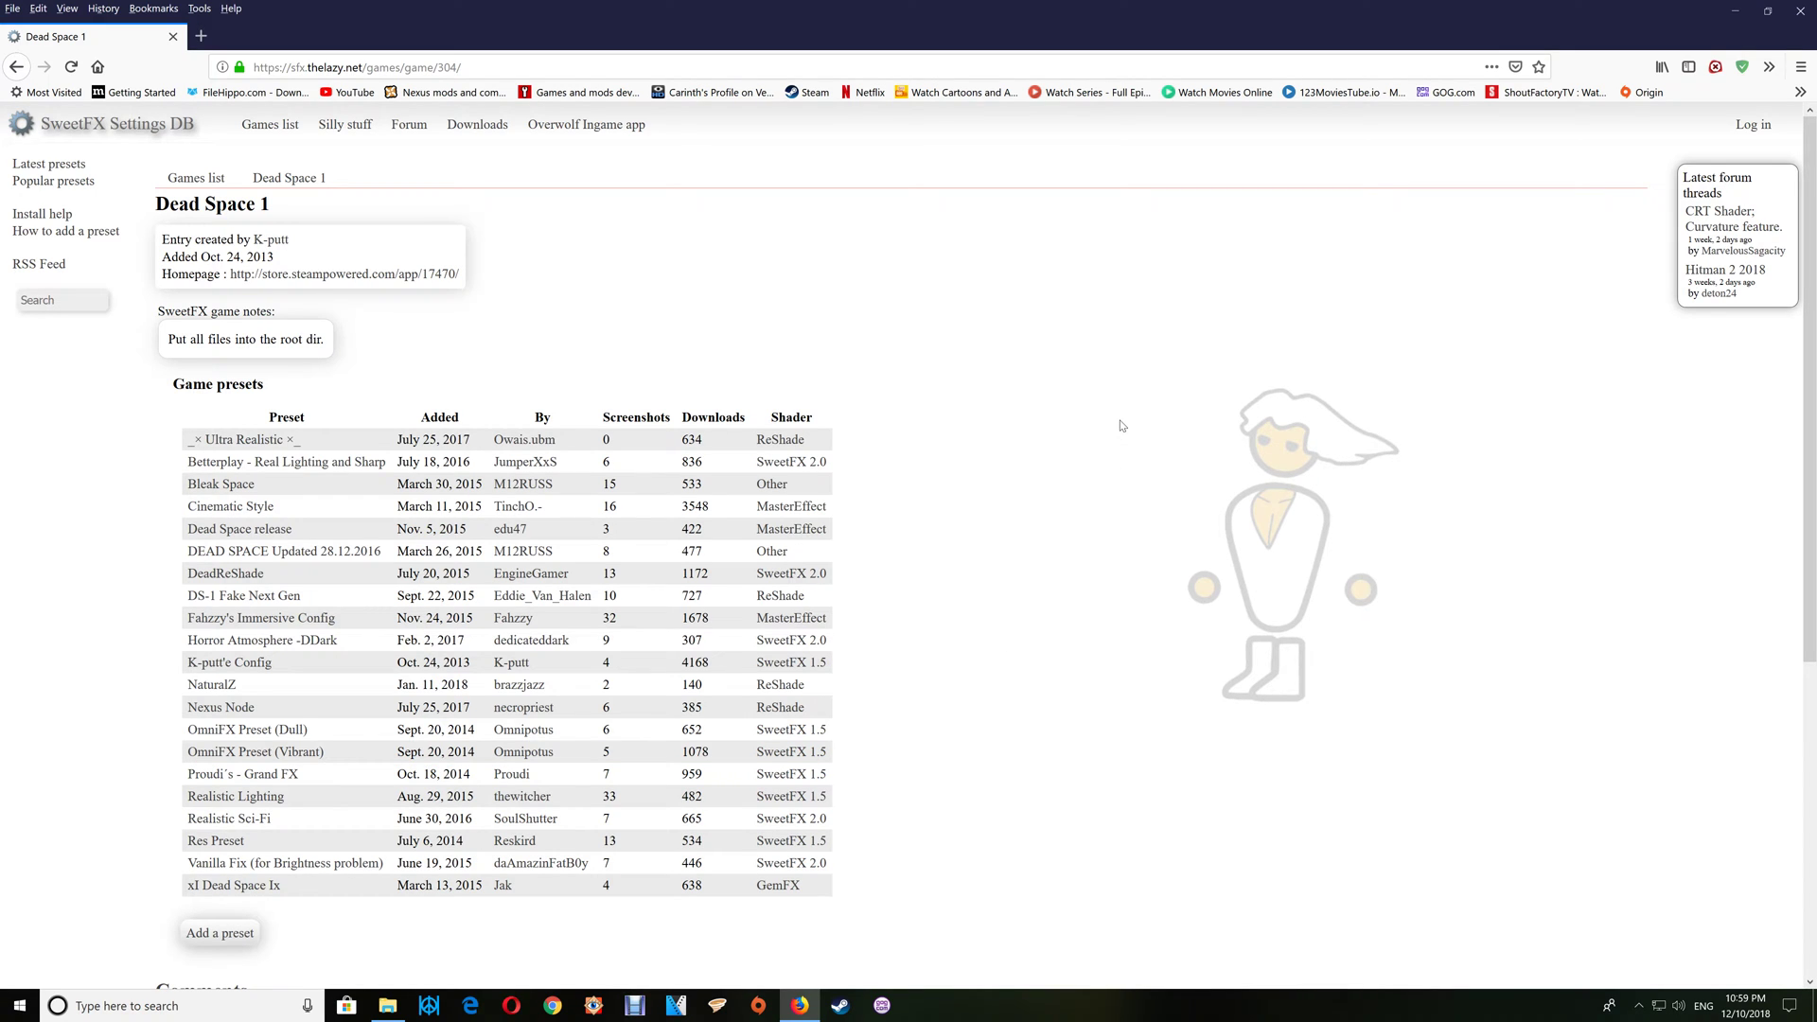
- Check the Presets folder, then open the browser's Library to view recent downloads
left_click(1729, 13)
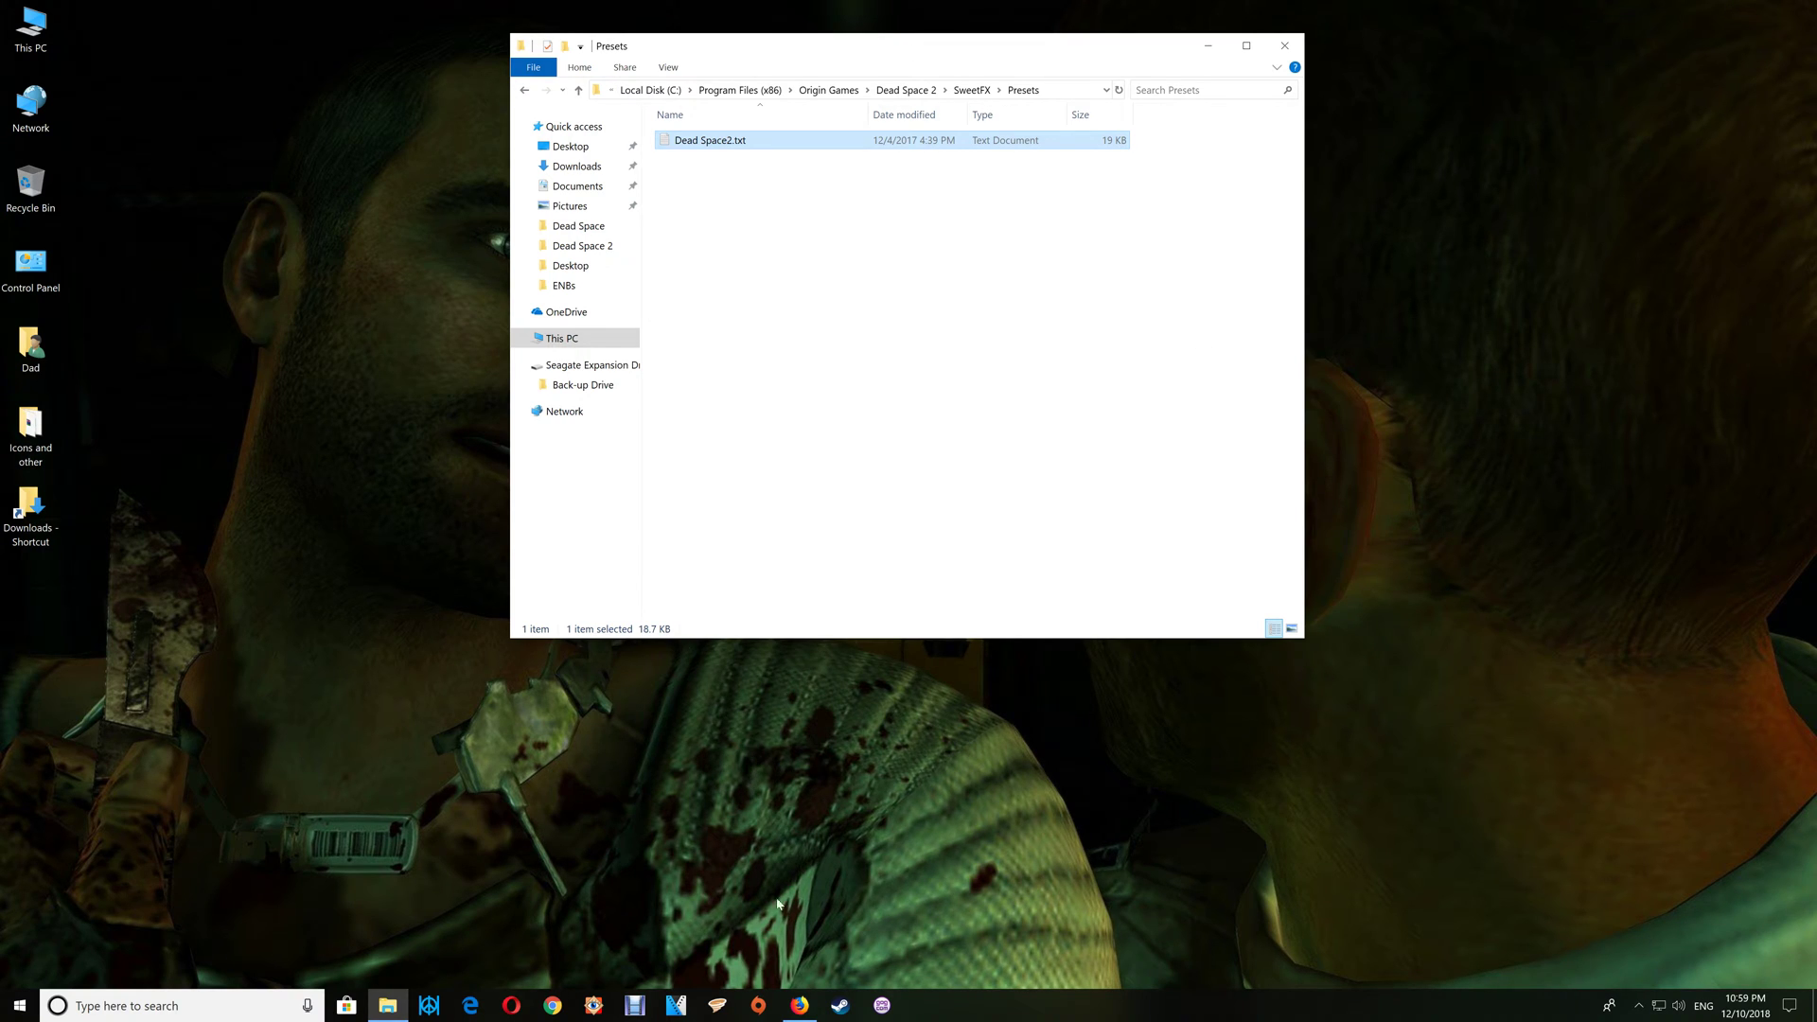
left_click(800, 1007)
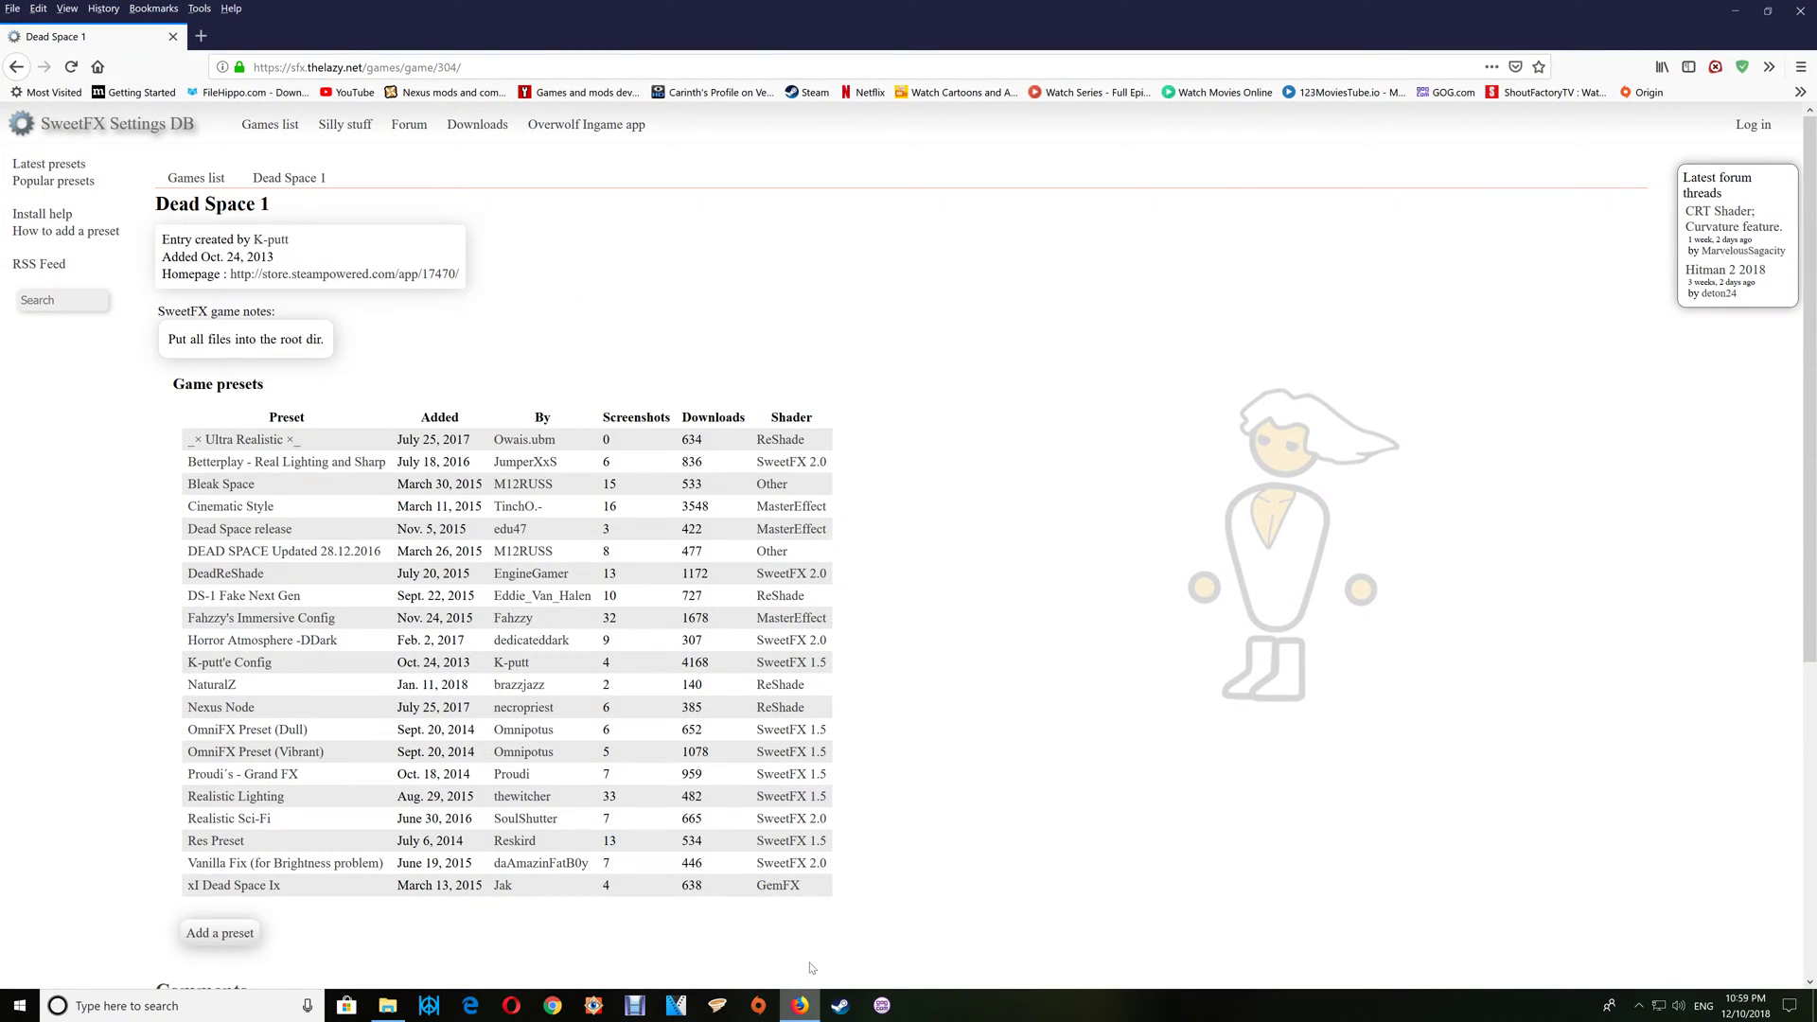
left_click(1660, 66)
- Open the Dead Space ENB archive in WinRAR, dismiss the trial notice, and browse to SweetFX > Presets
left_click(1472, 163)
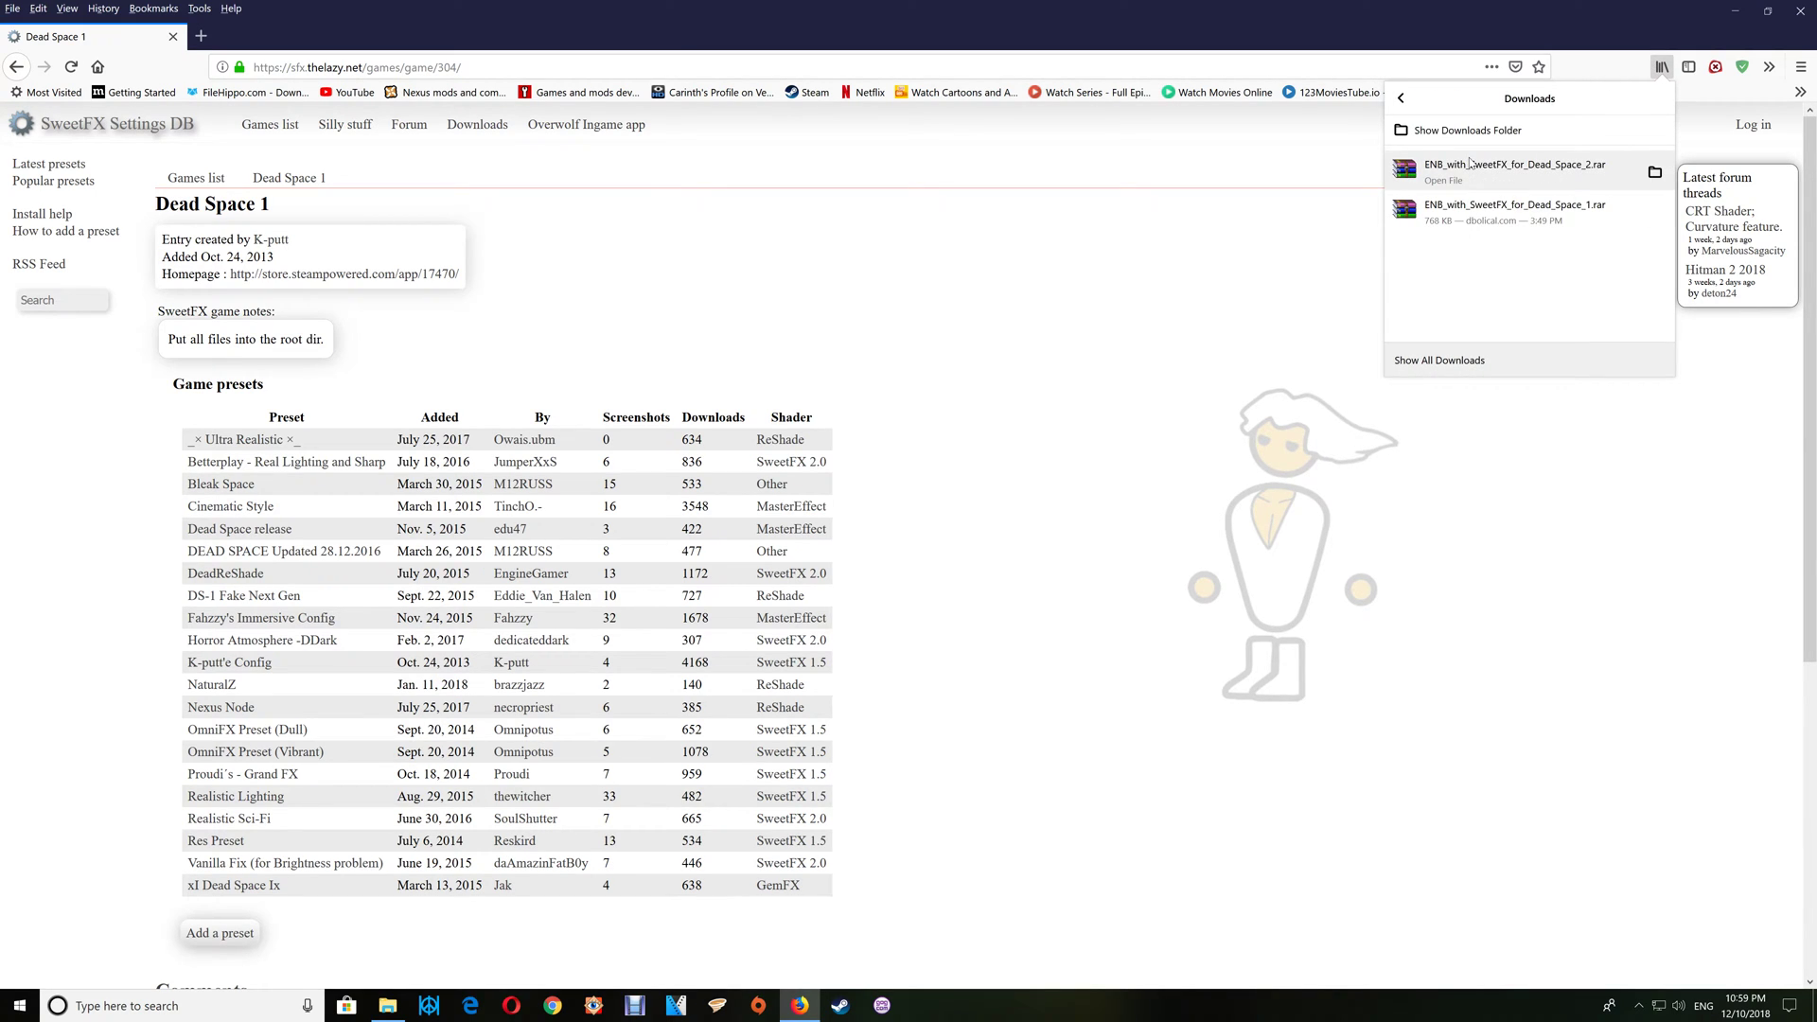
left_click(1469, 210)
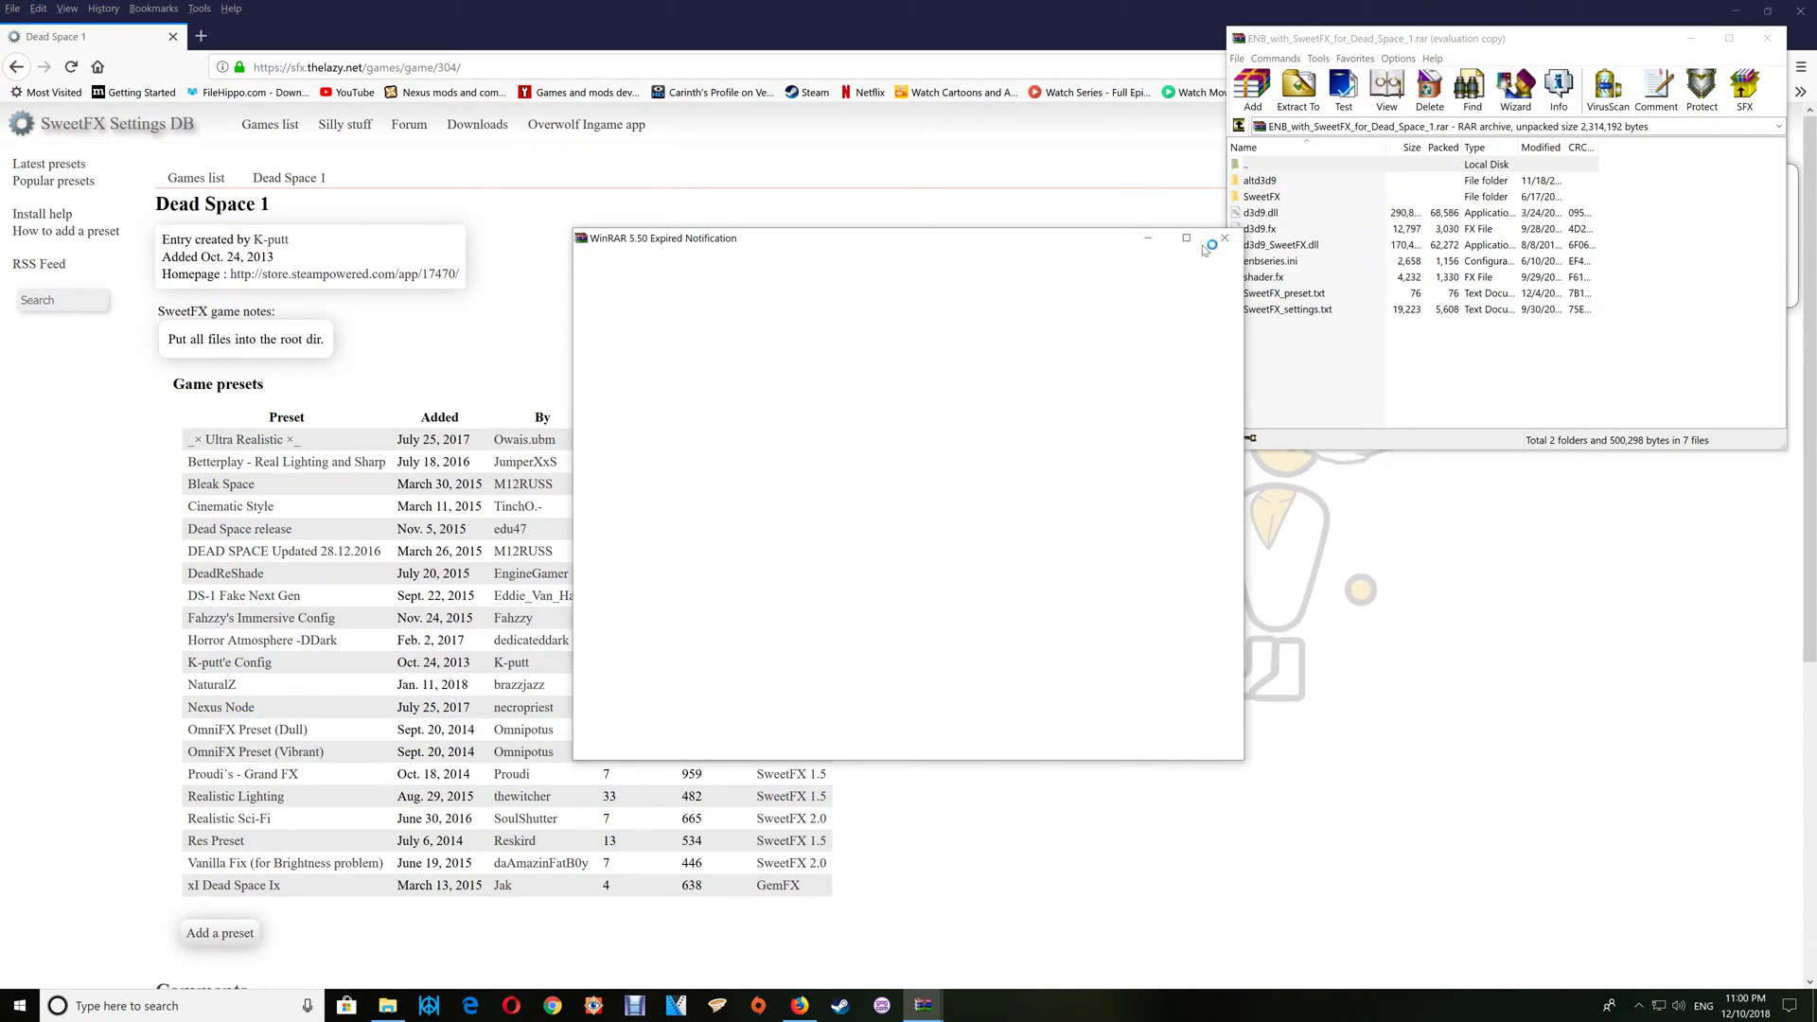
left_click(1222, 239)
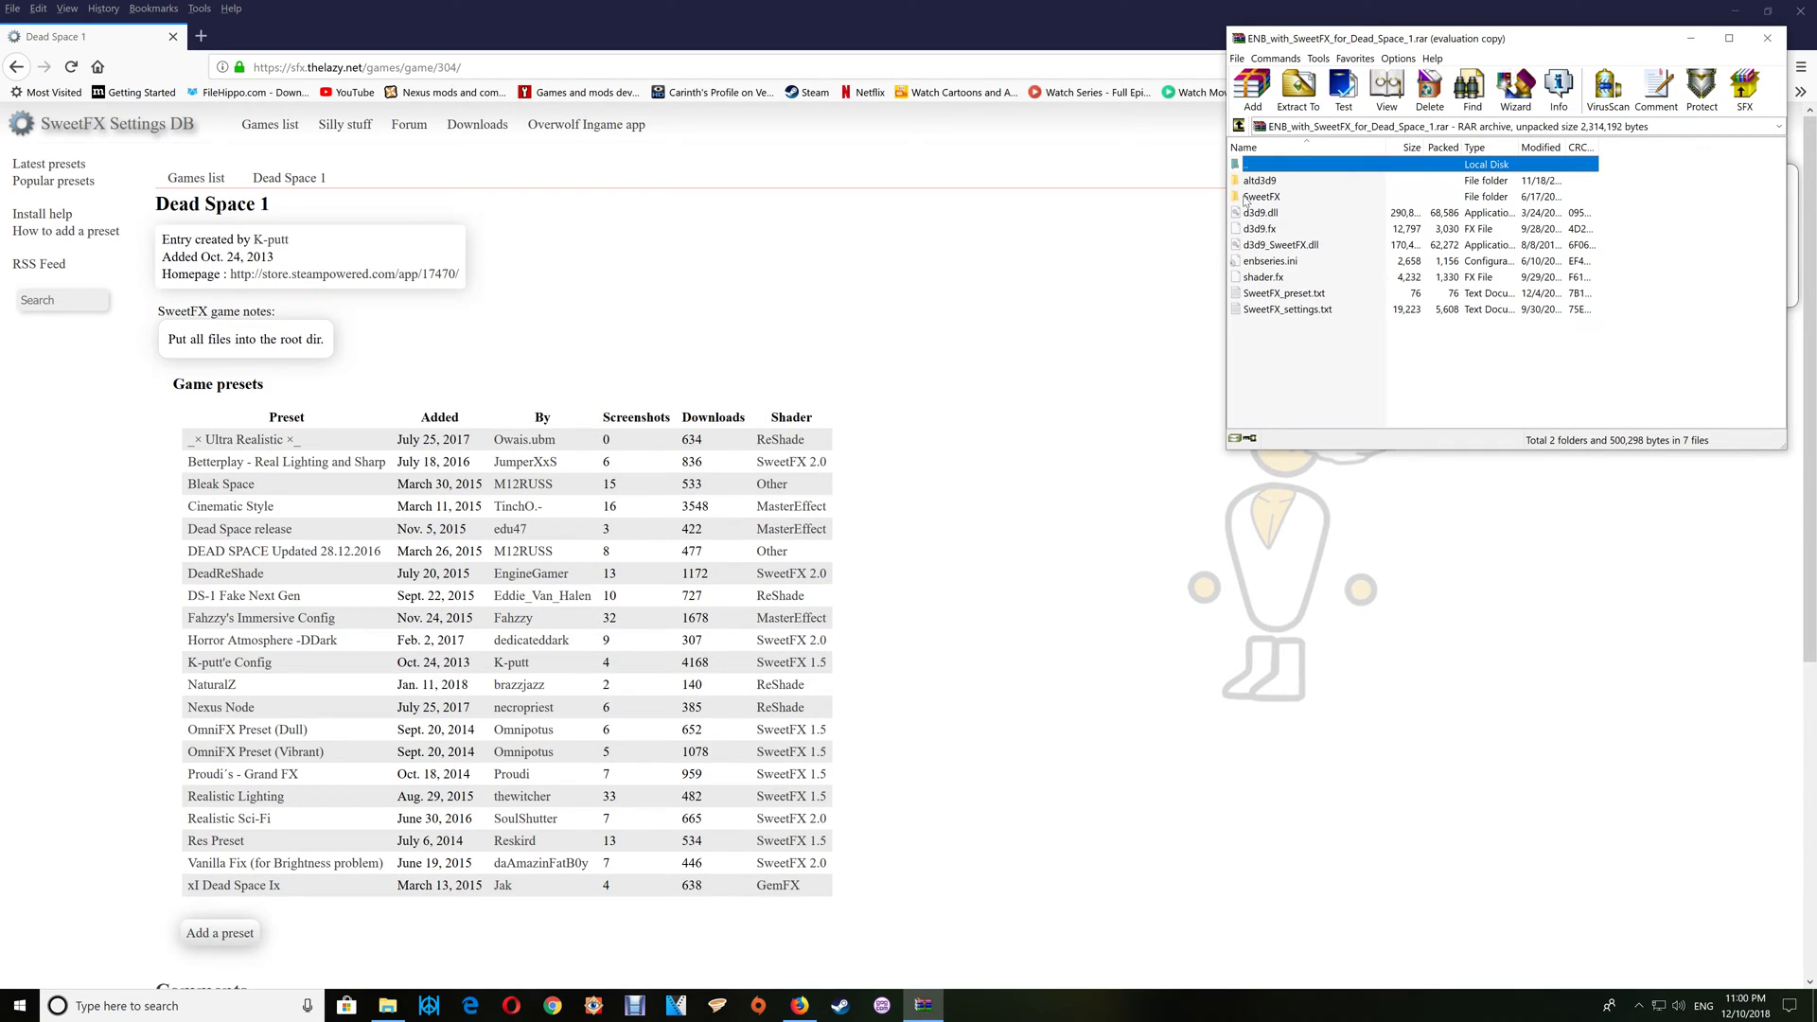
double_click(1248, 198)
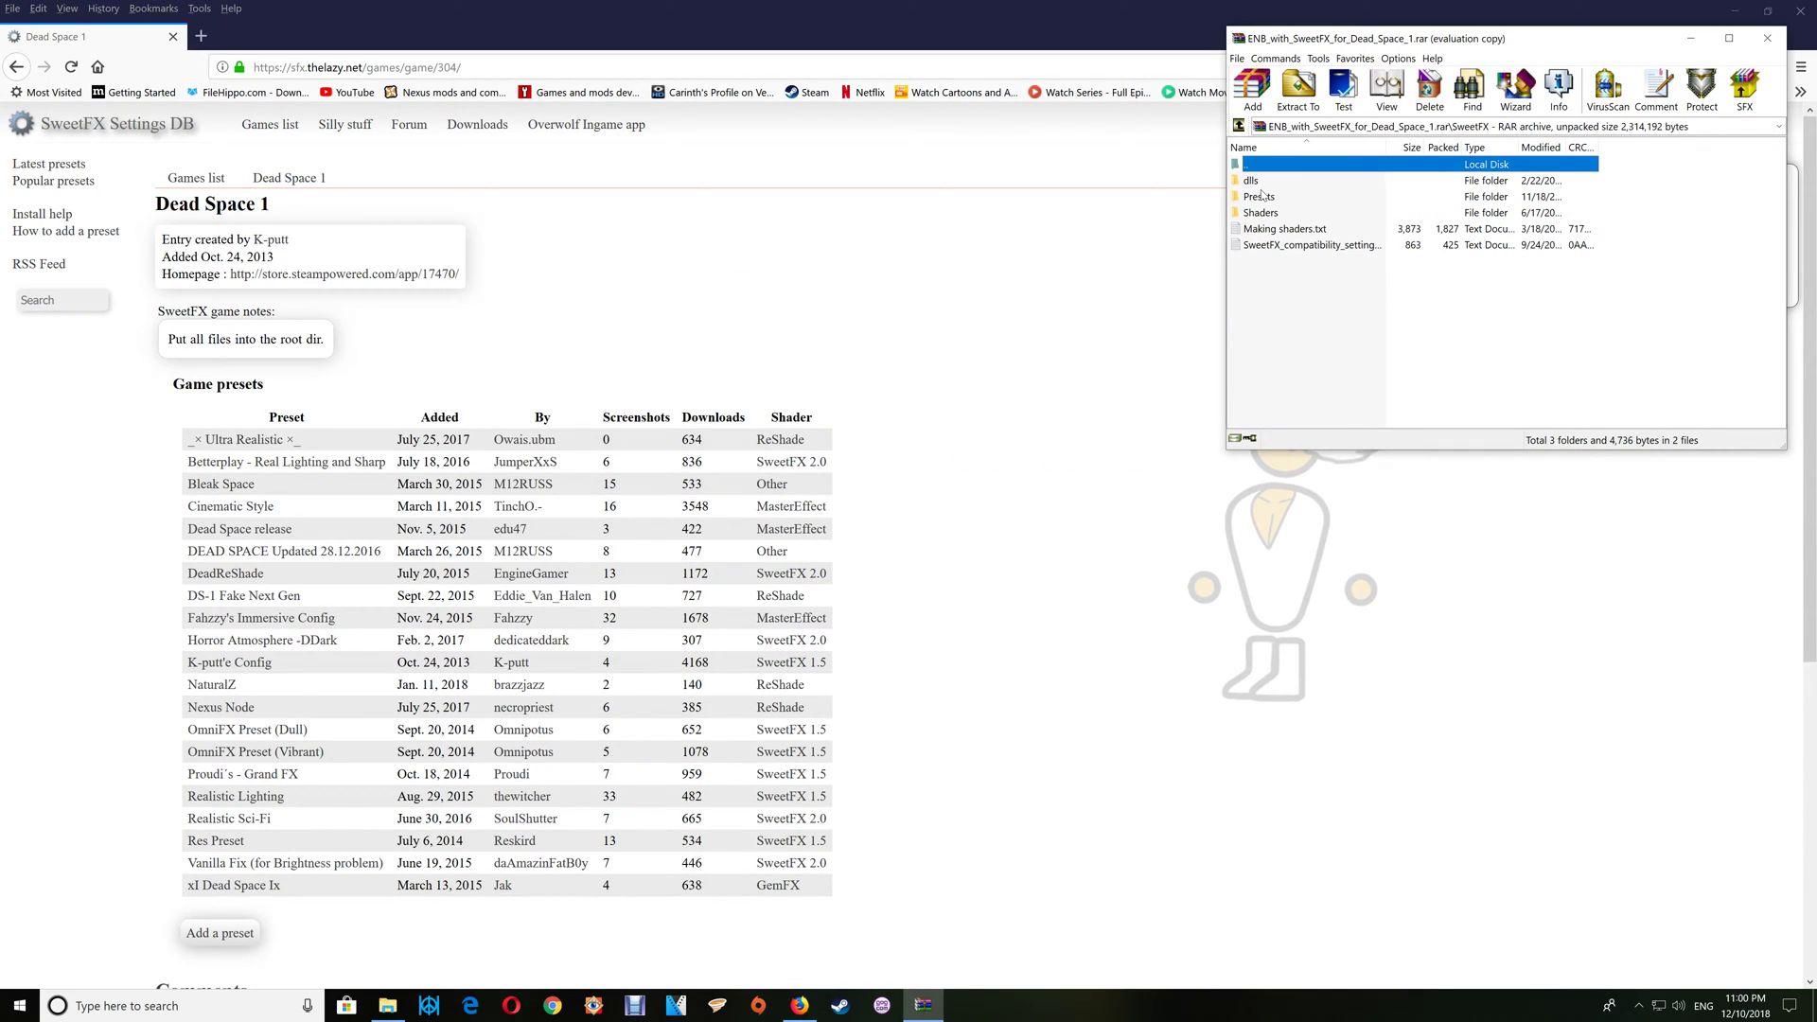
double_click(1262, 197)
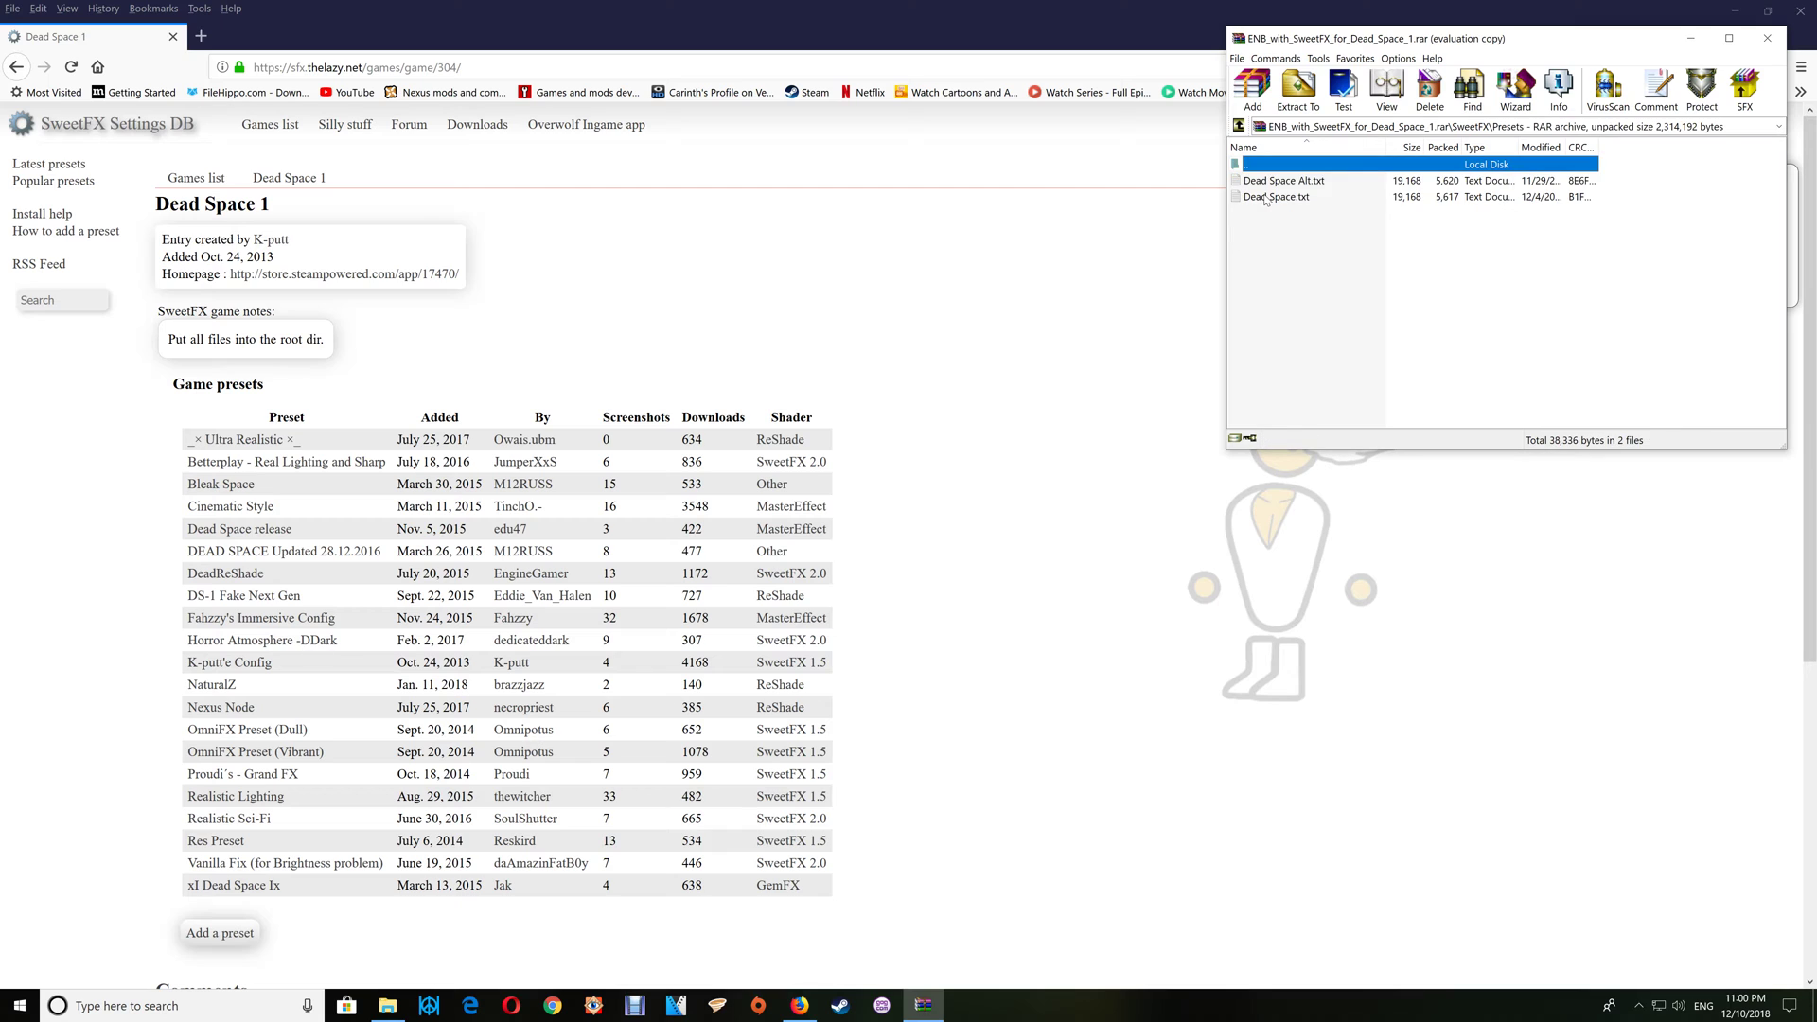
- Drag Dead Space Alt.txt from the archive into the game's SweetFX Presets folder
left_click(1269, 183)
right_click(1269, 185)
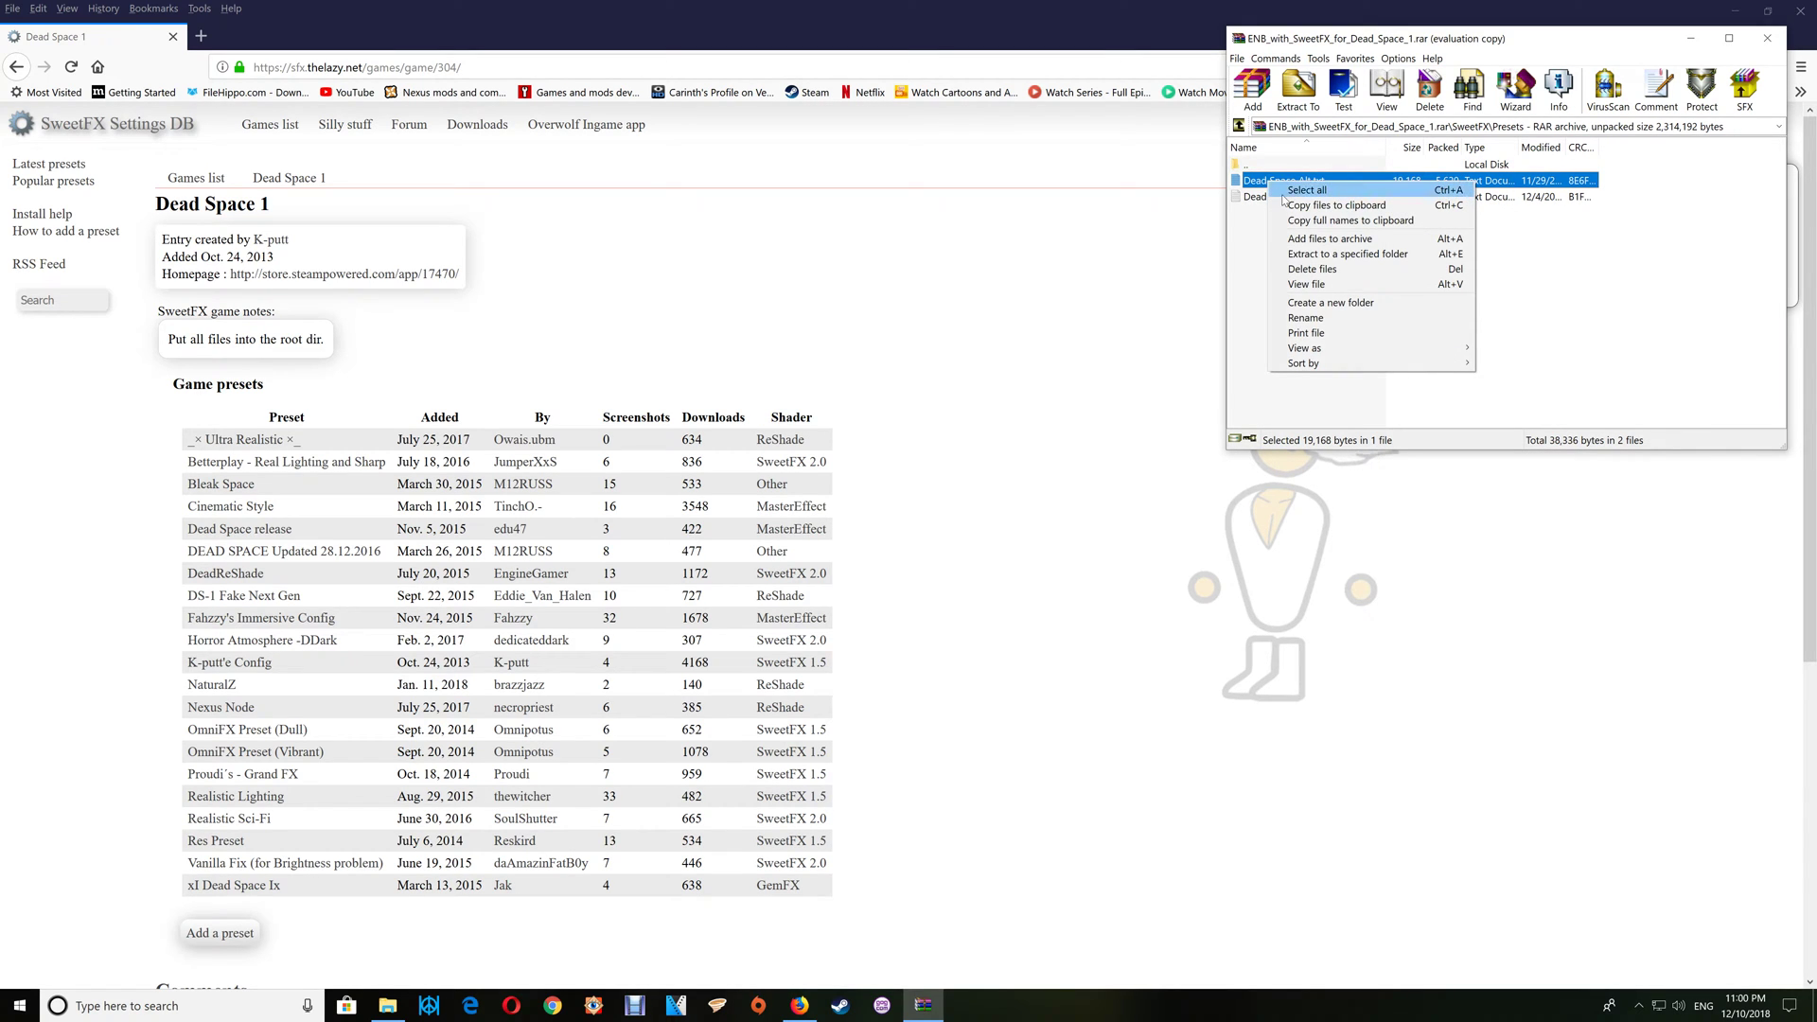
left_click(1755, 16)
left_click(1734, 11)
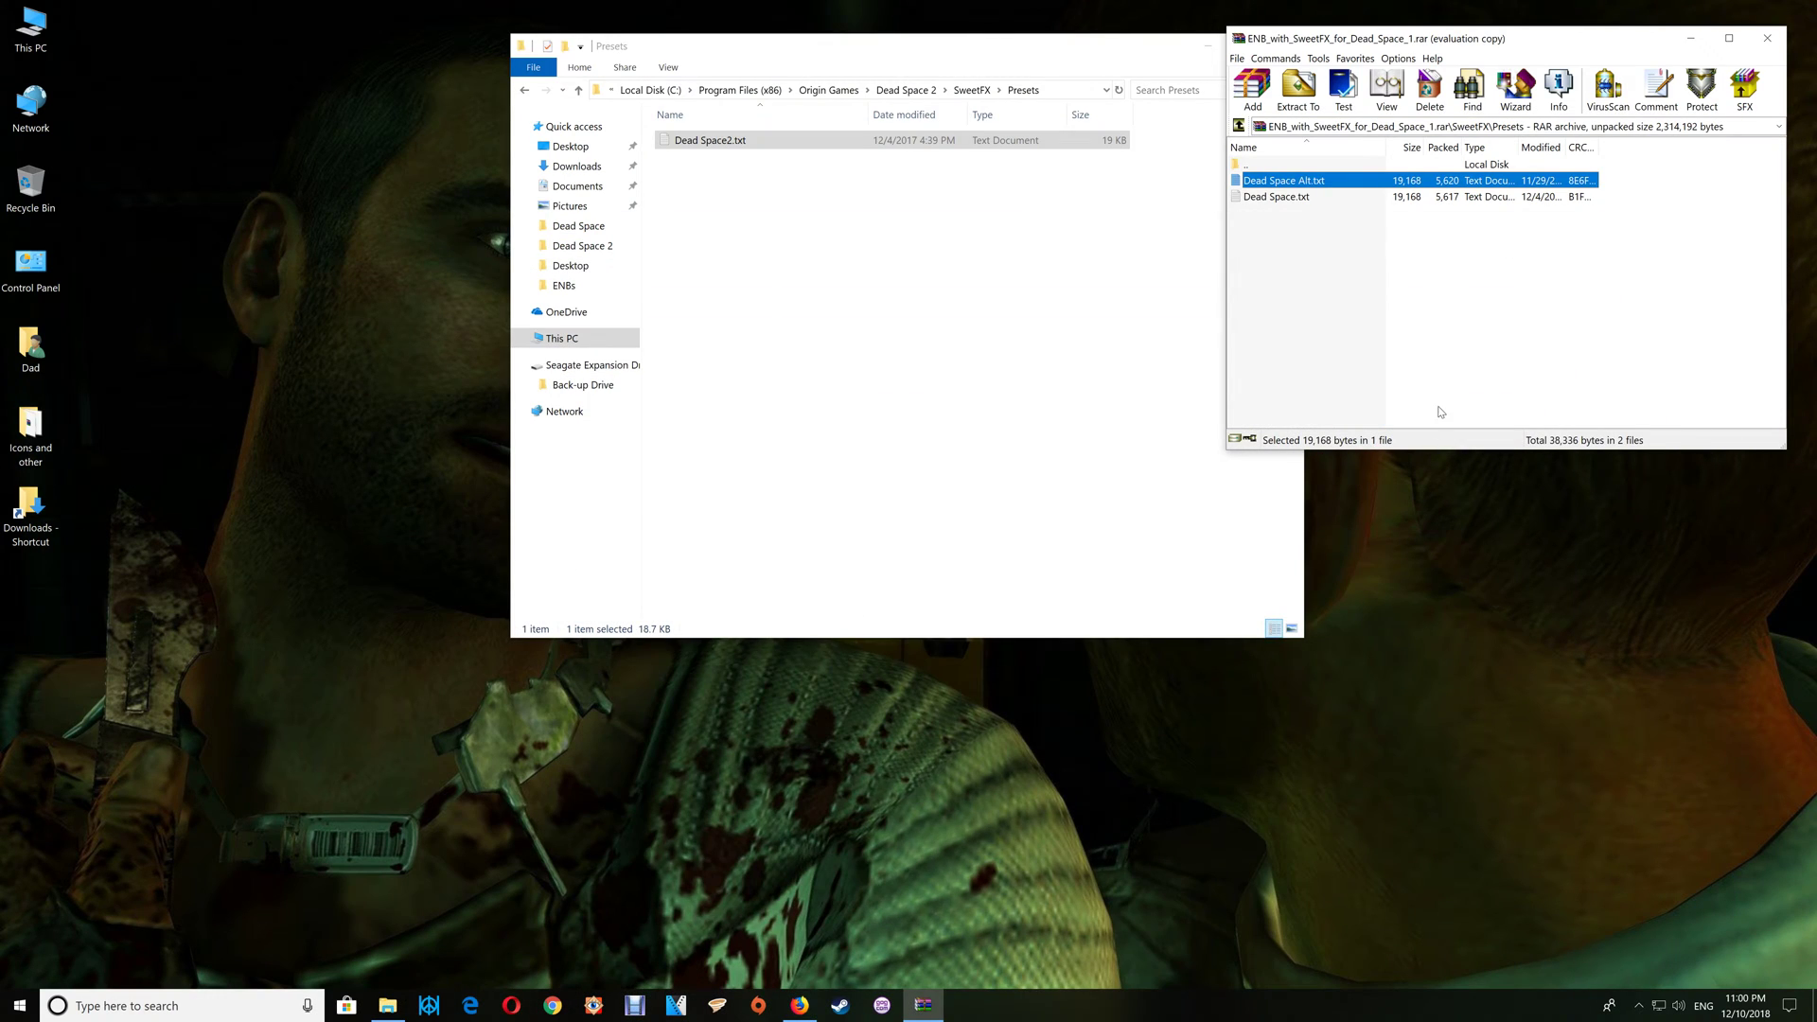
left_click_drag(1266, 185, 954, 206)
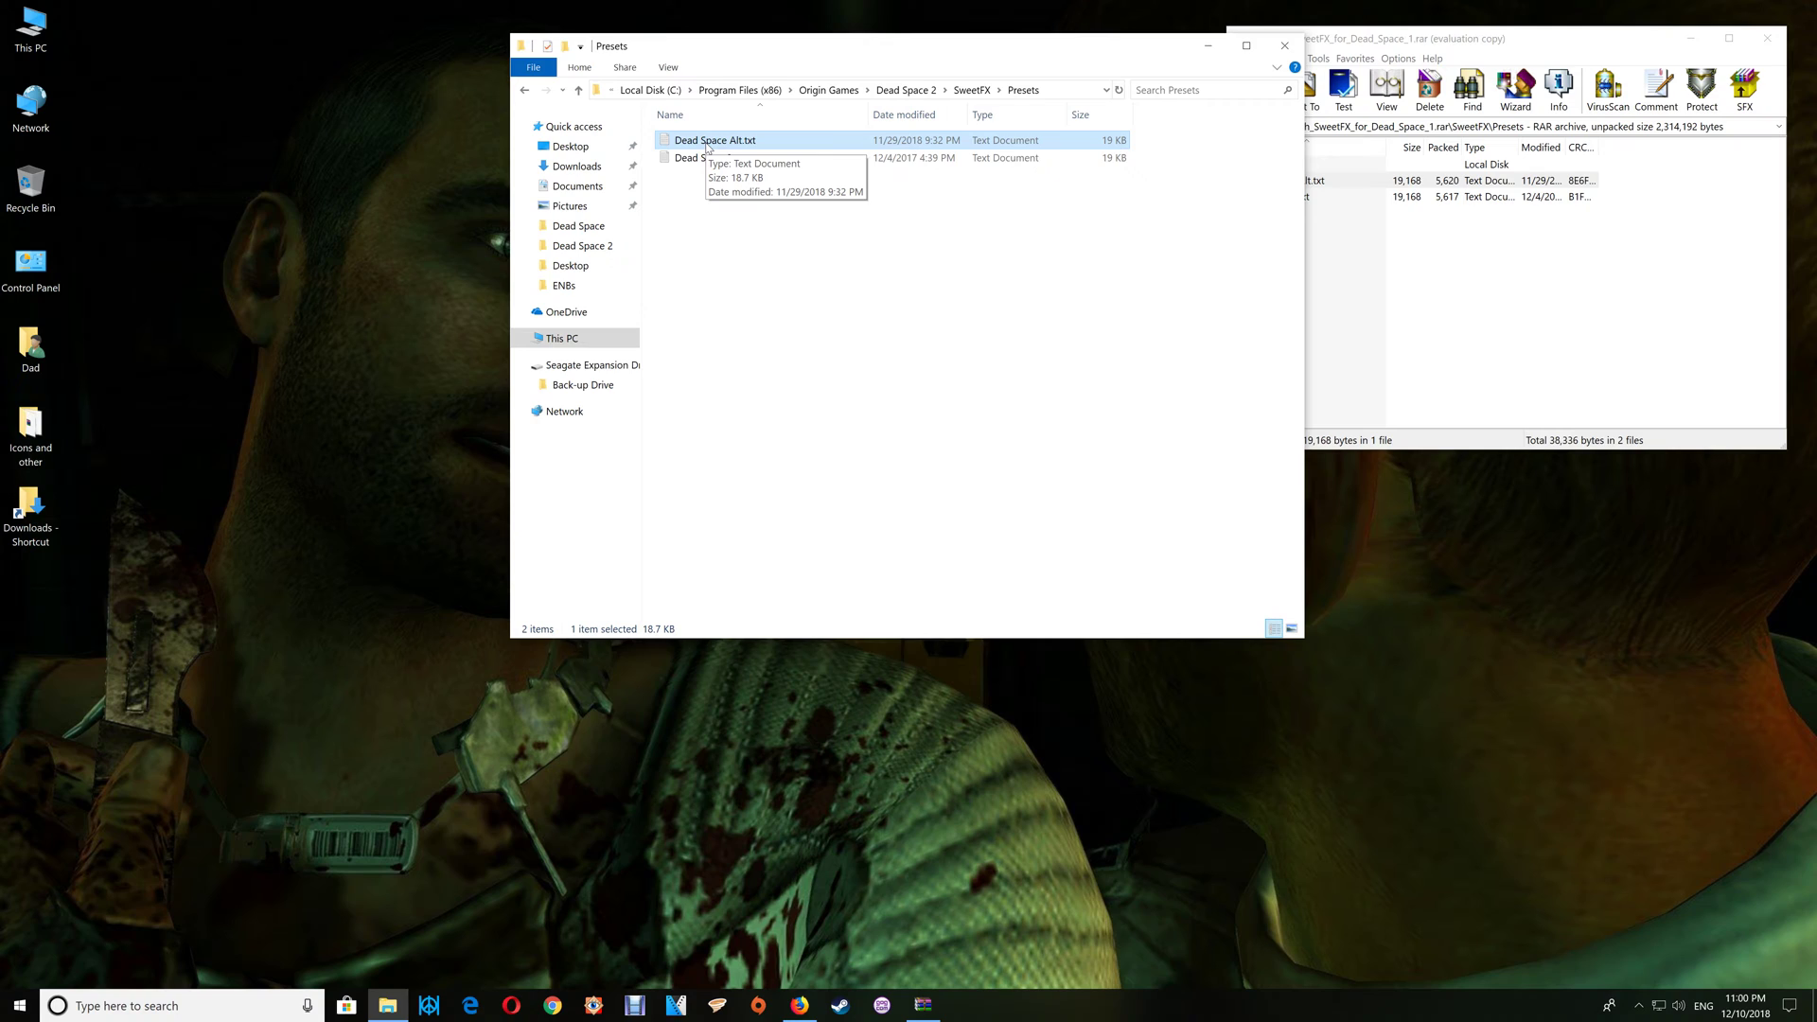
left_click(707, 143)
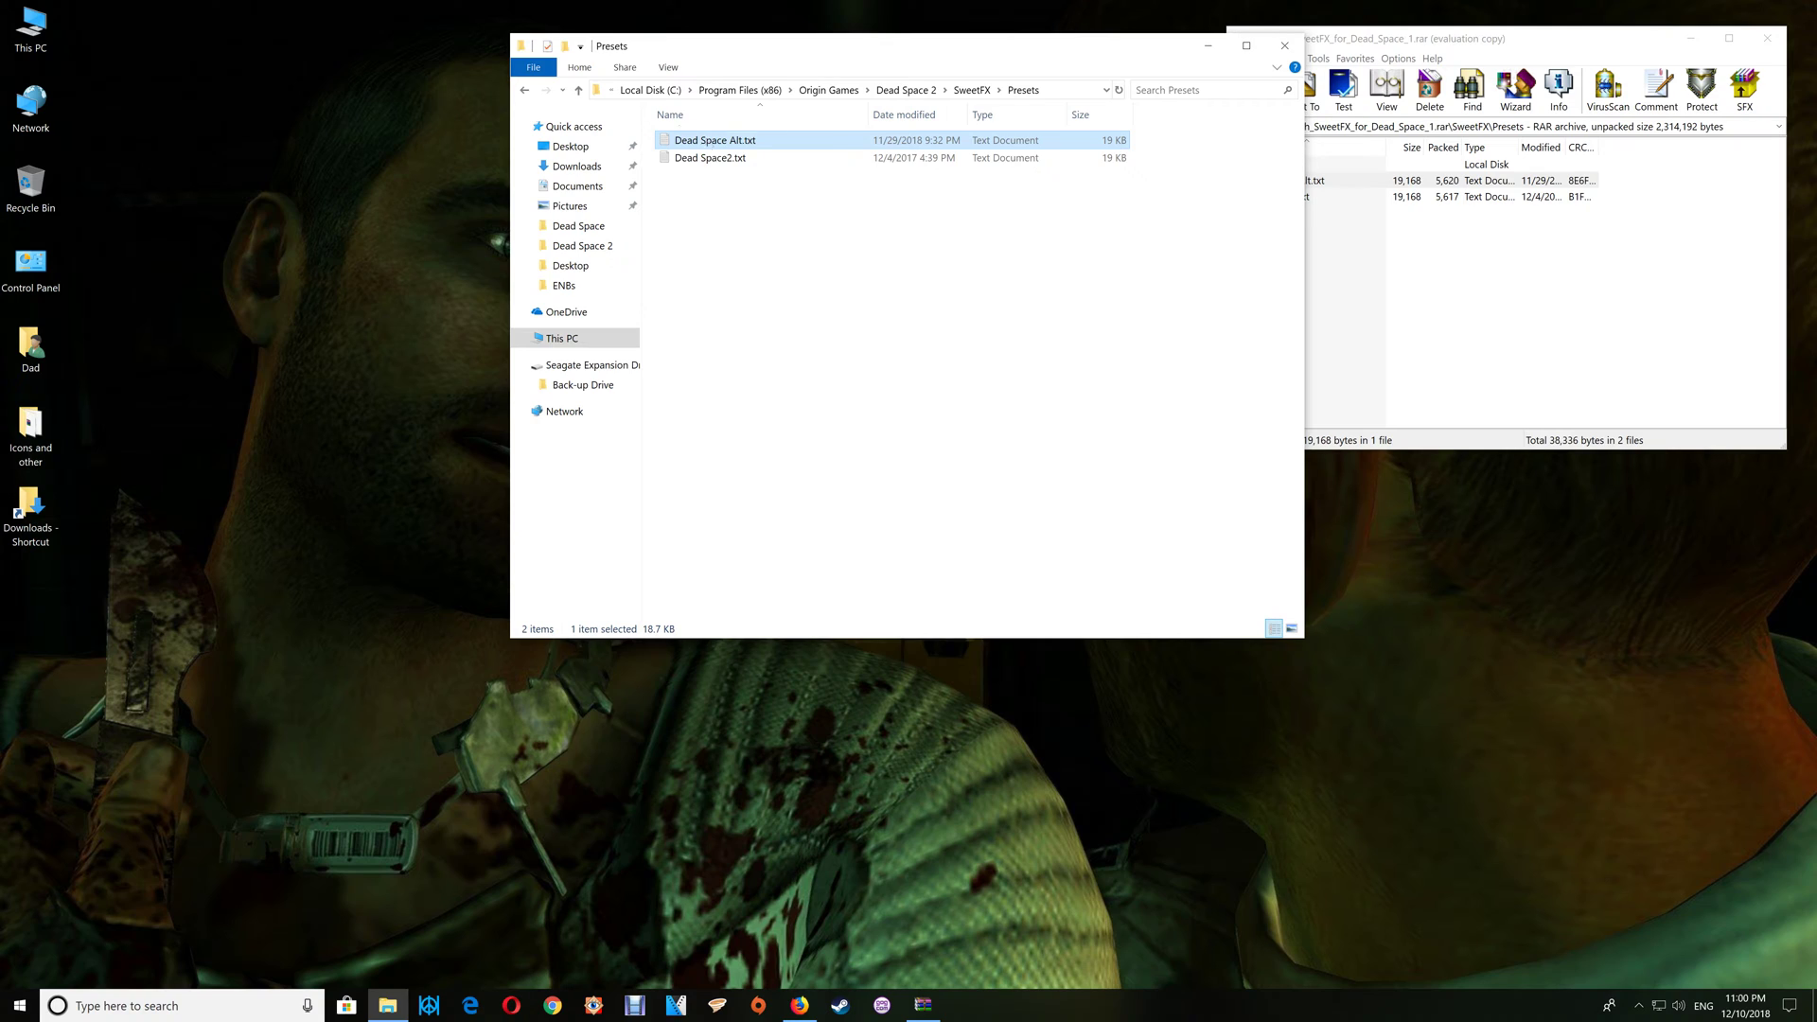
- Copy the file name 'Dead Space Alt.txt' and return to the Dead Space 2 folder
key("ctrl+a")
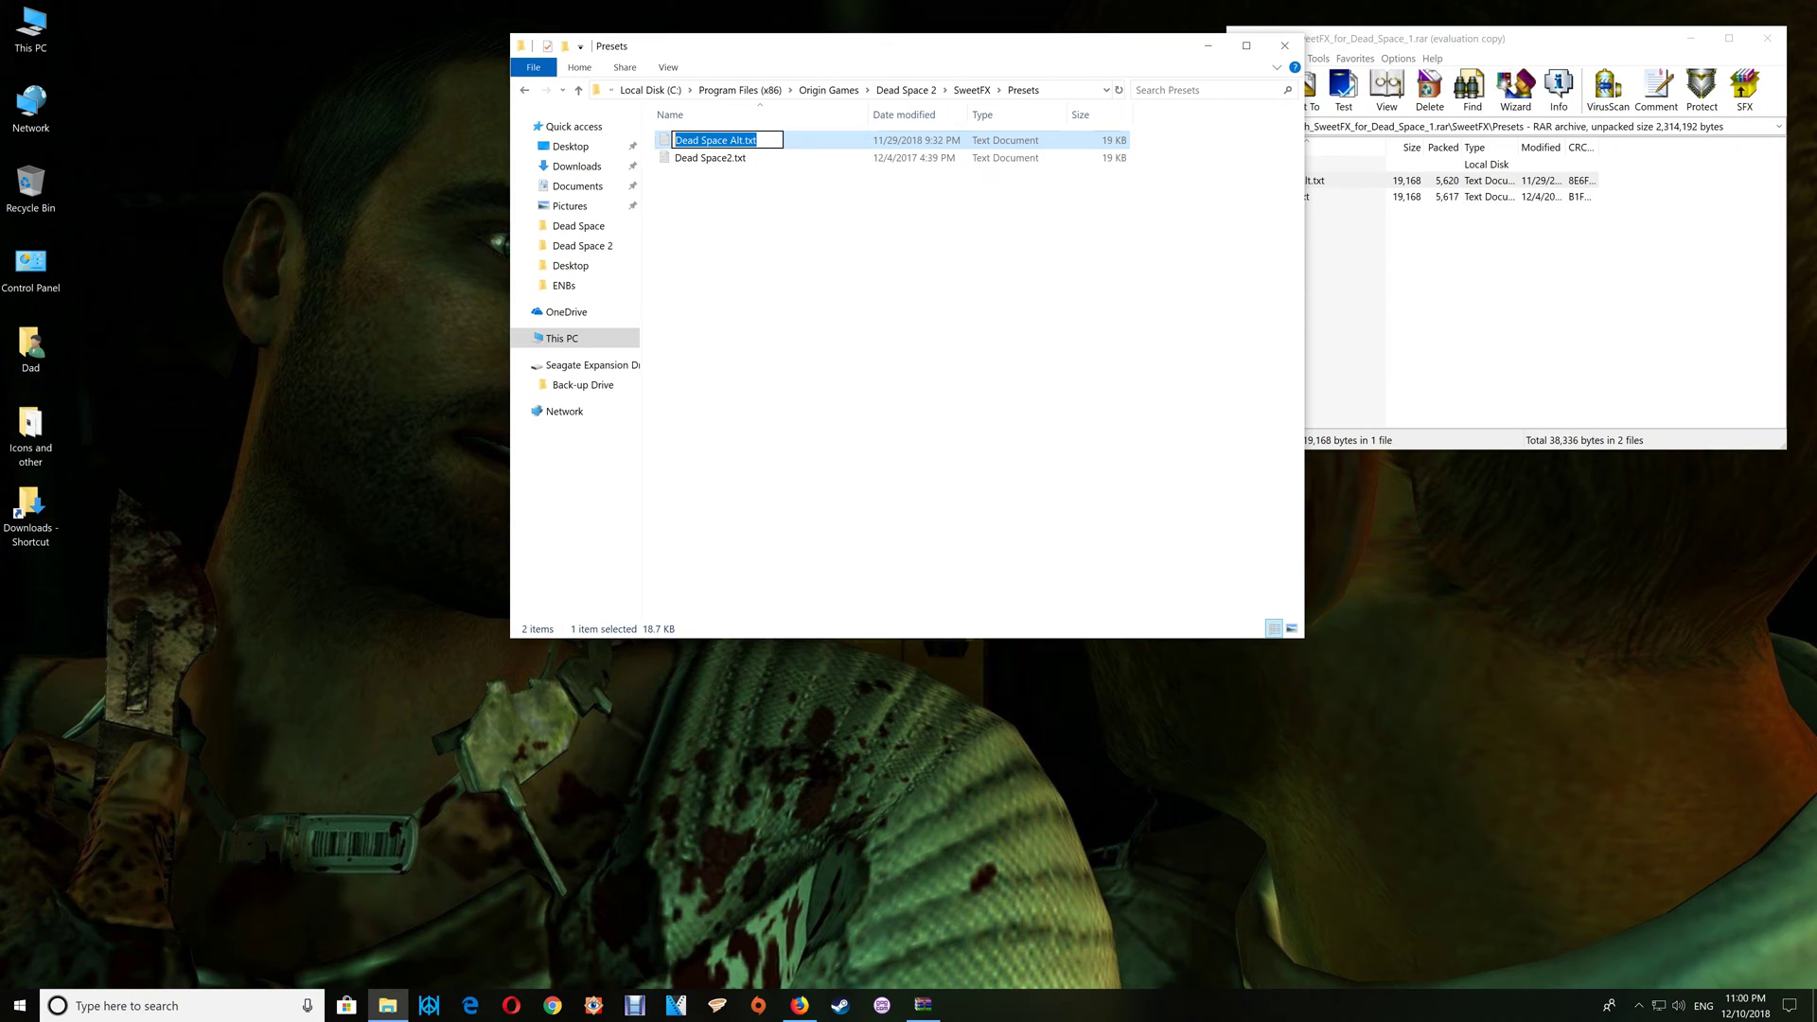
right_click(683, 140)
left_click(719, 182)
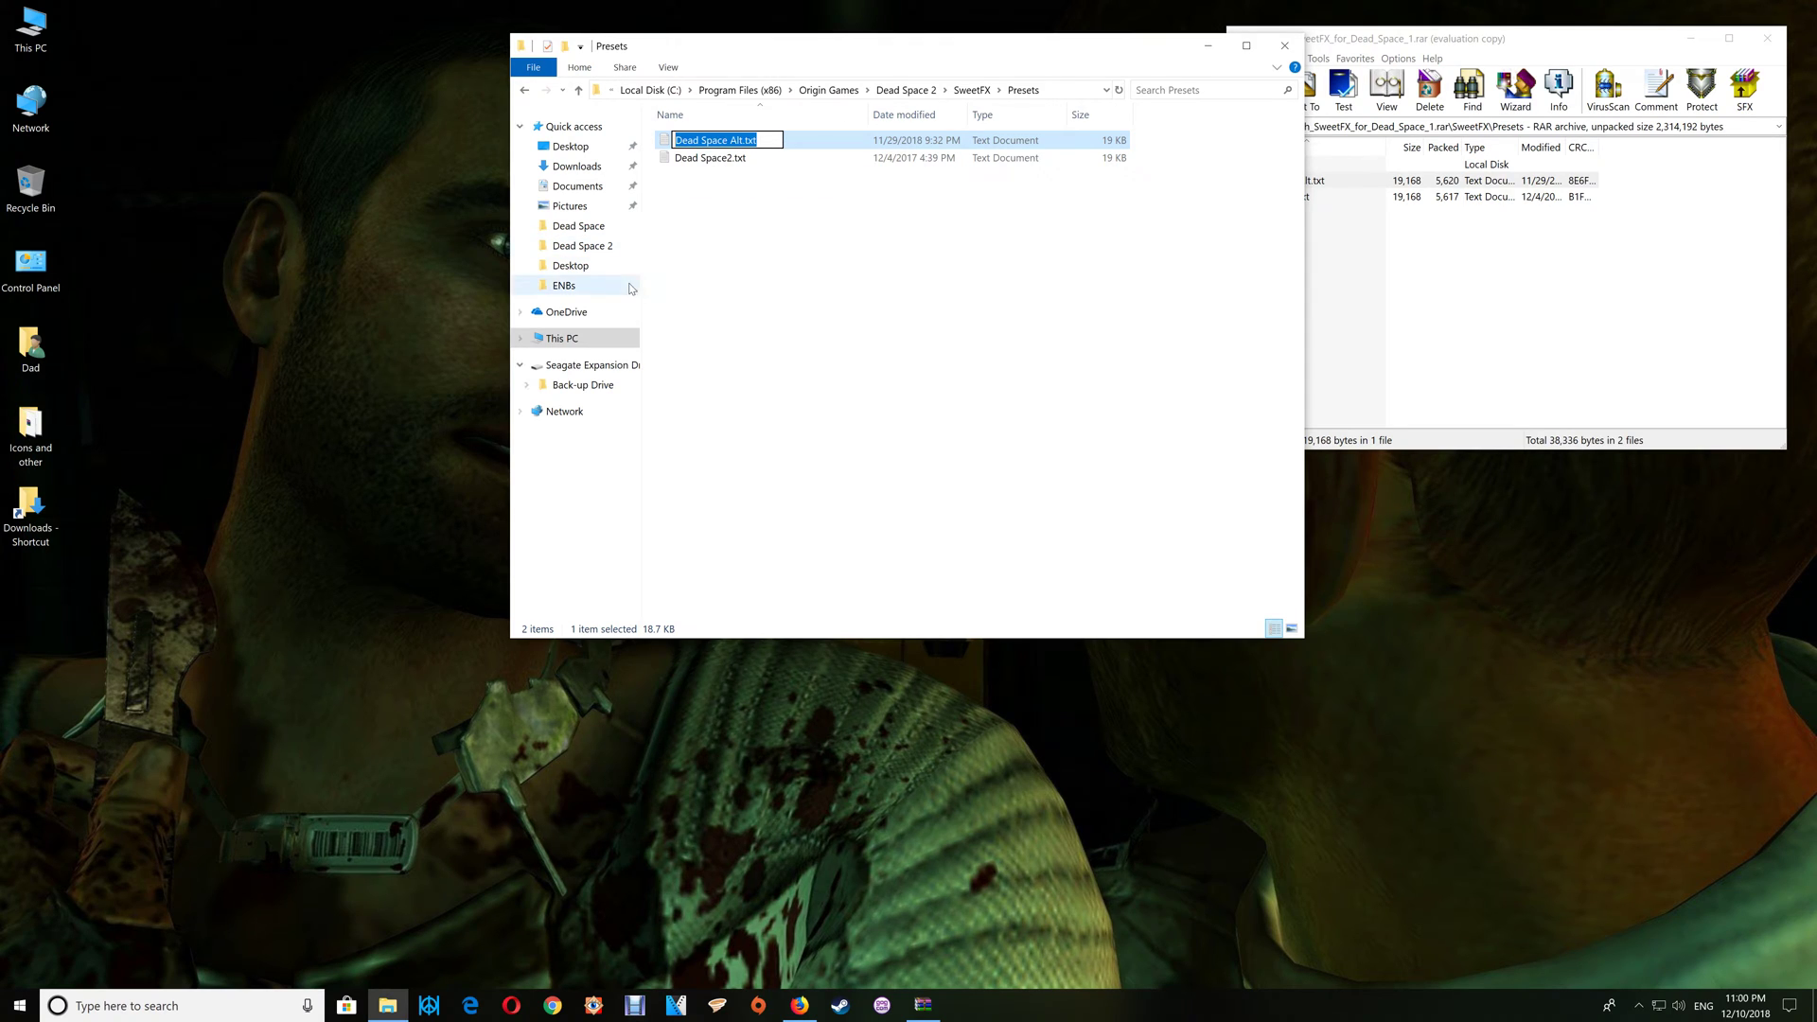
left_click(907, 89)
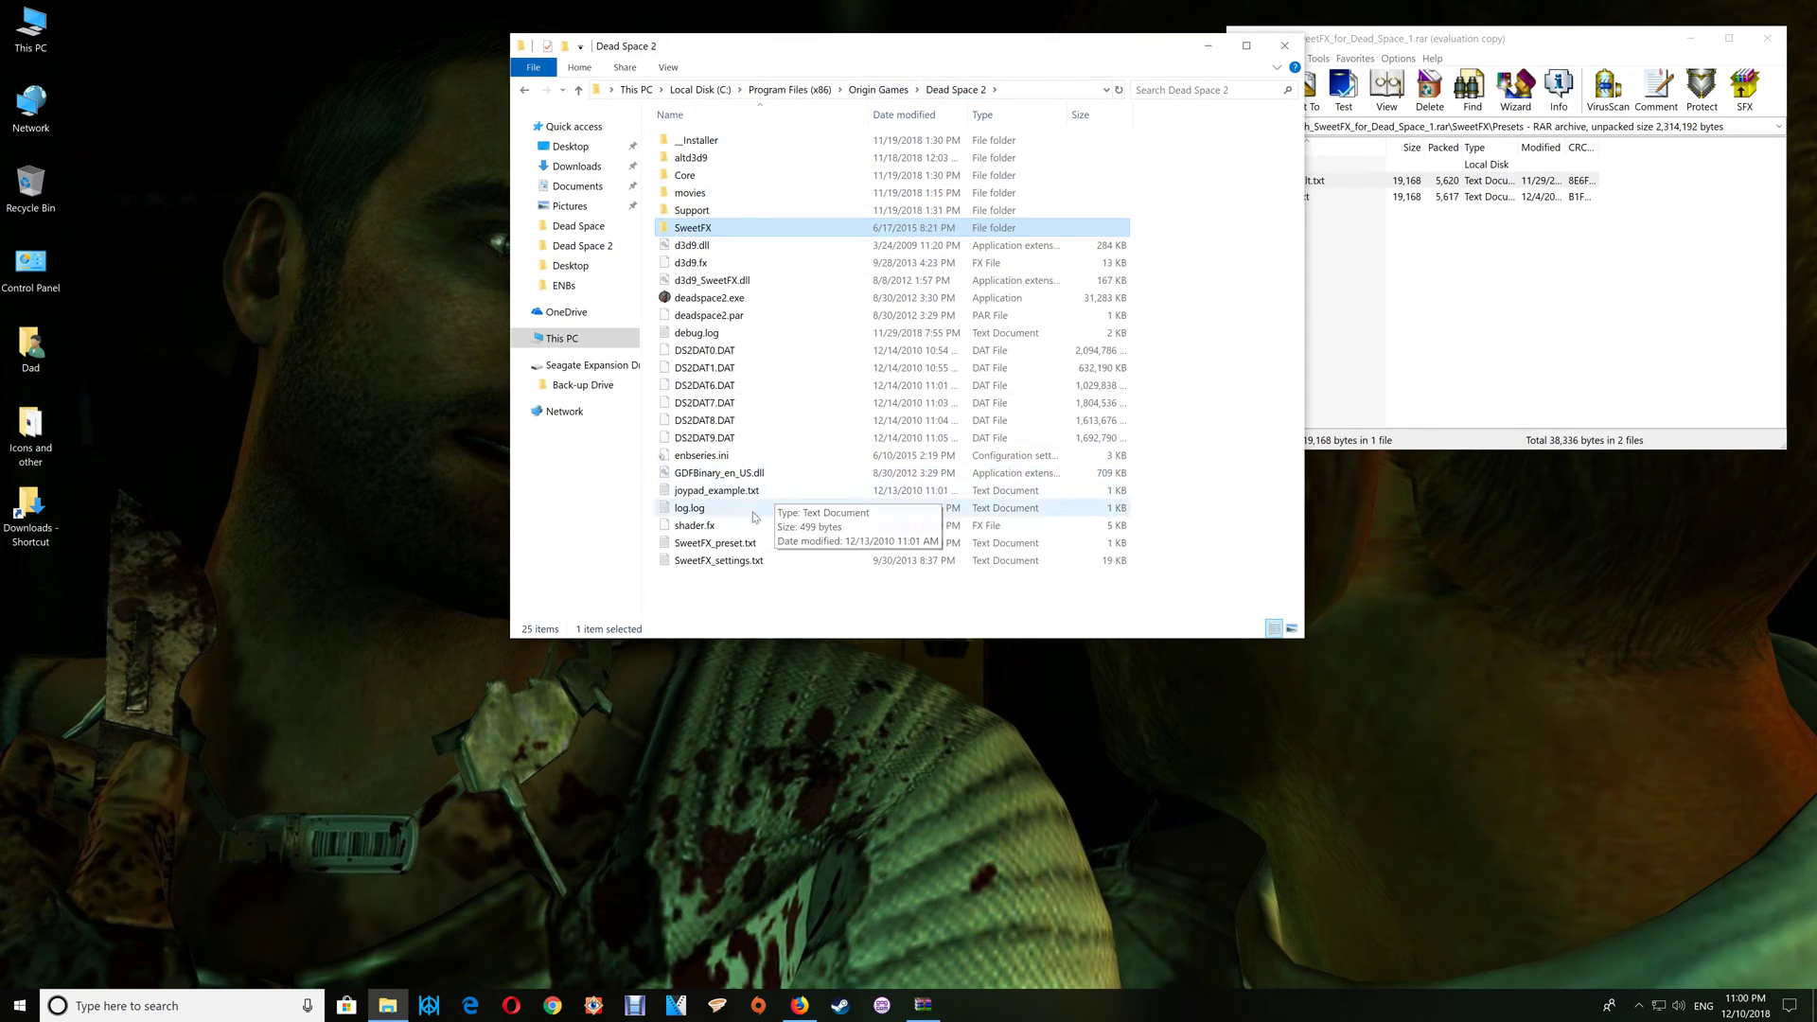
- Replace Dead Space2.txt with Dead Space Alt.txt in SweetFX_preset.txt and save it
double_click(743, 544)
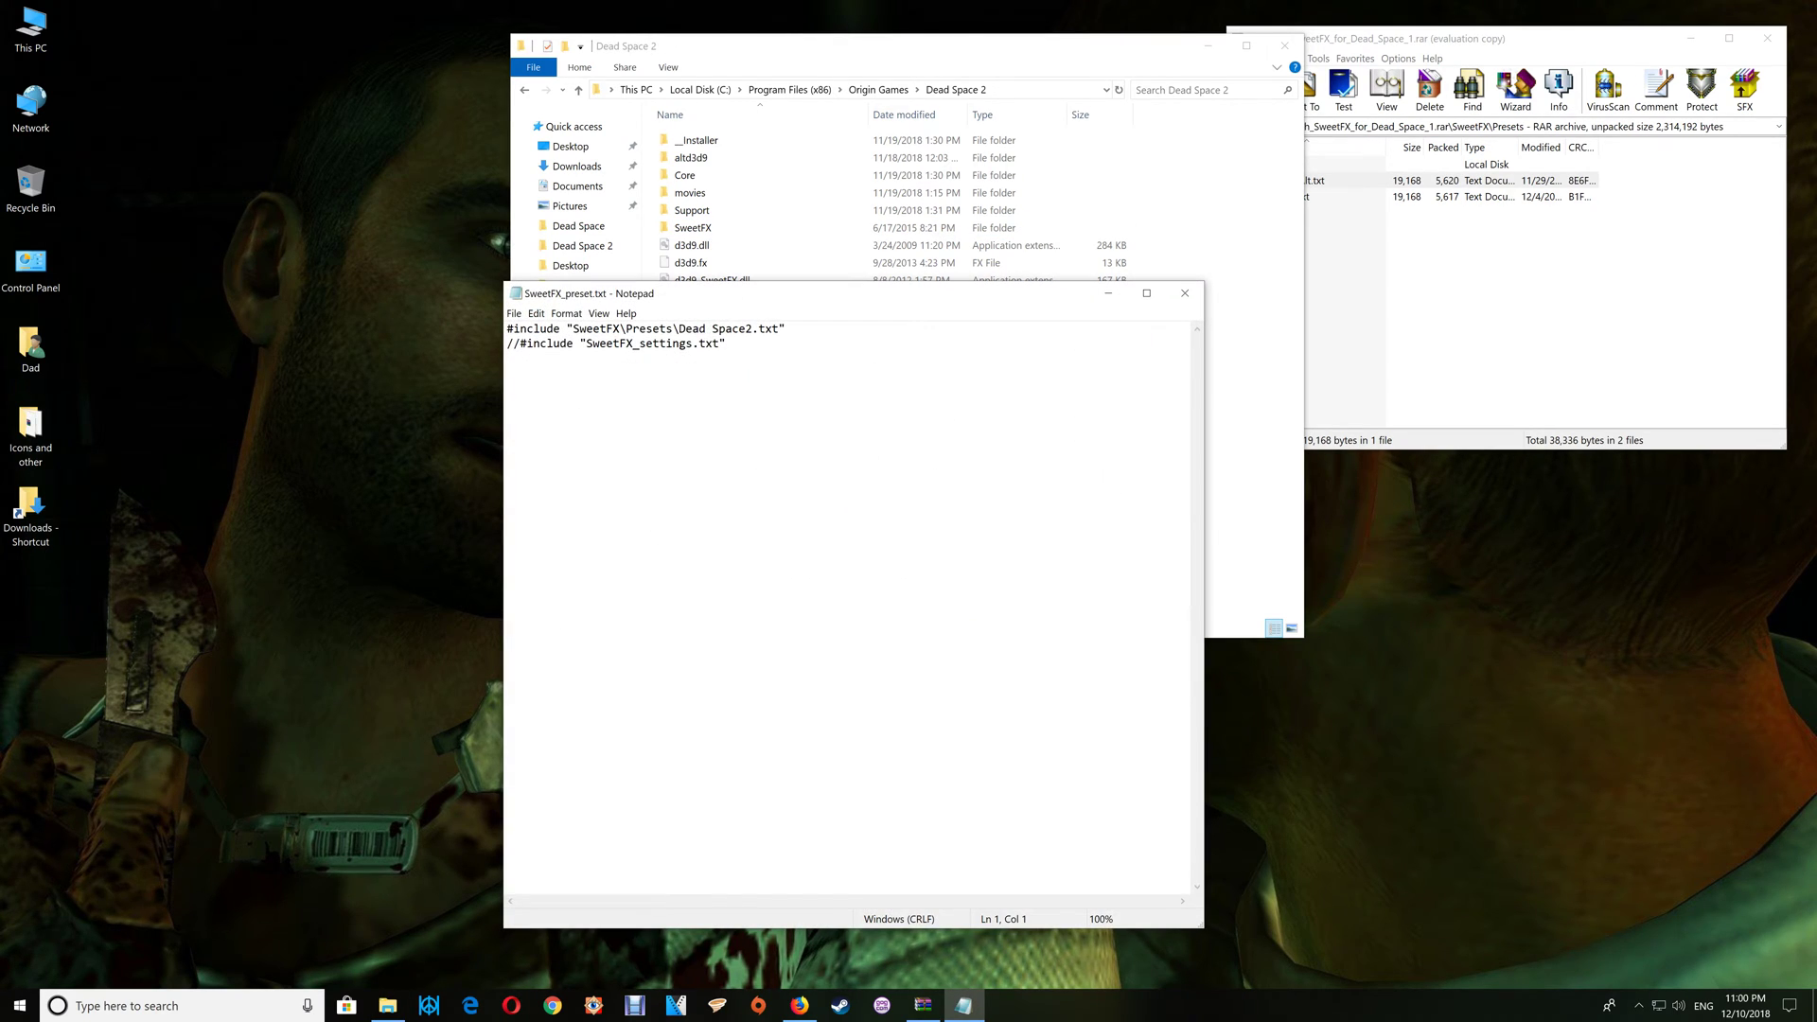
left_click_drag(679, 328, 779, 329)
right_click(774, 330)
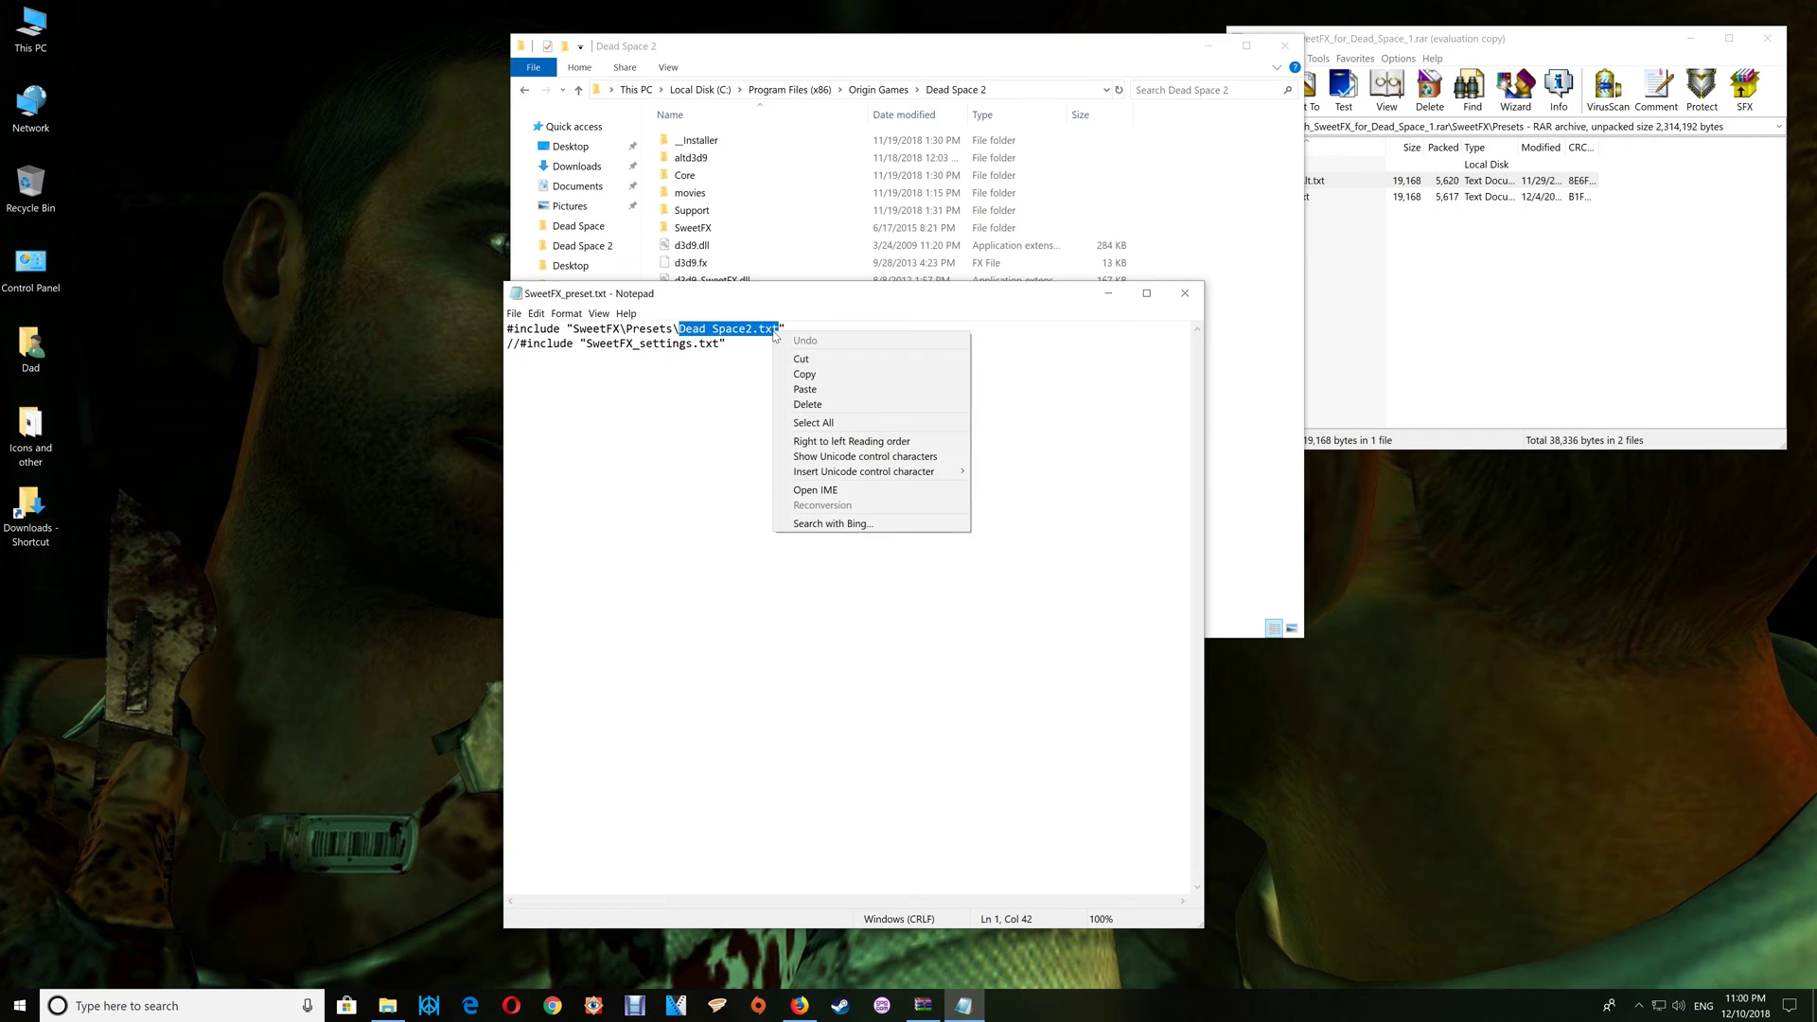
left_click(805, 389)
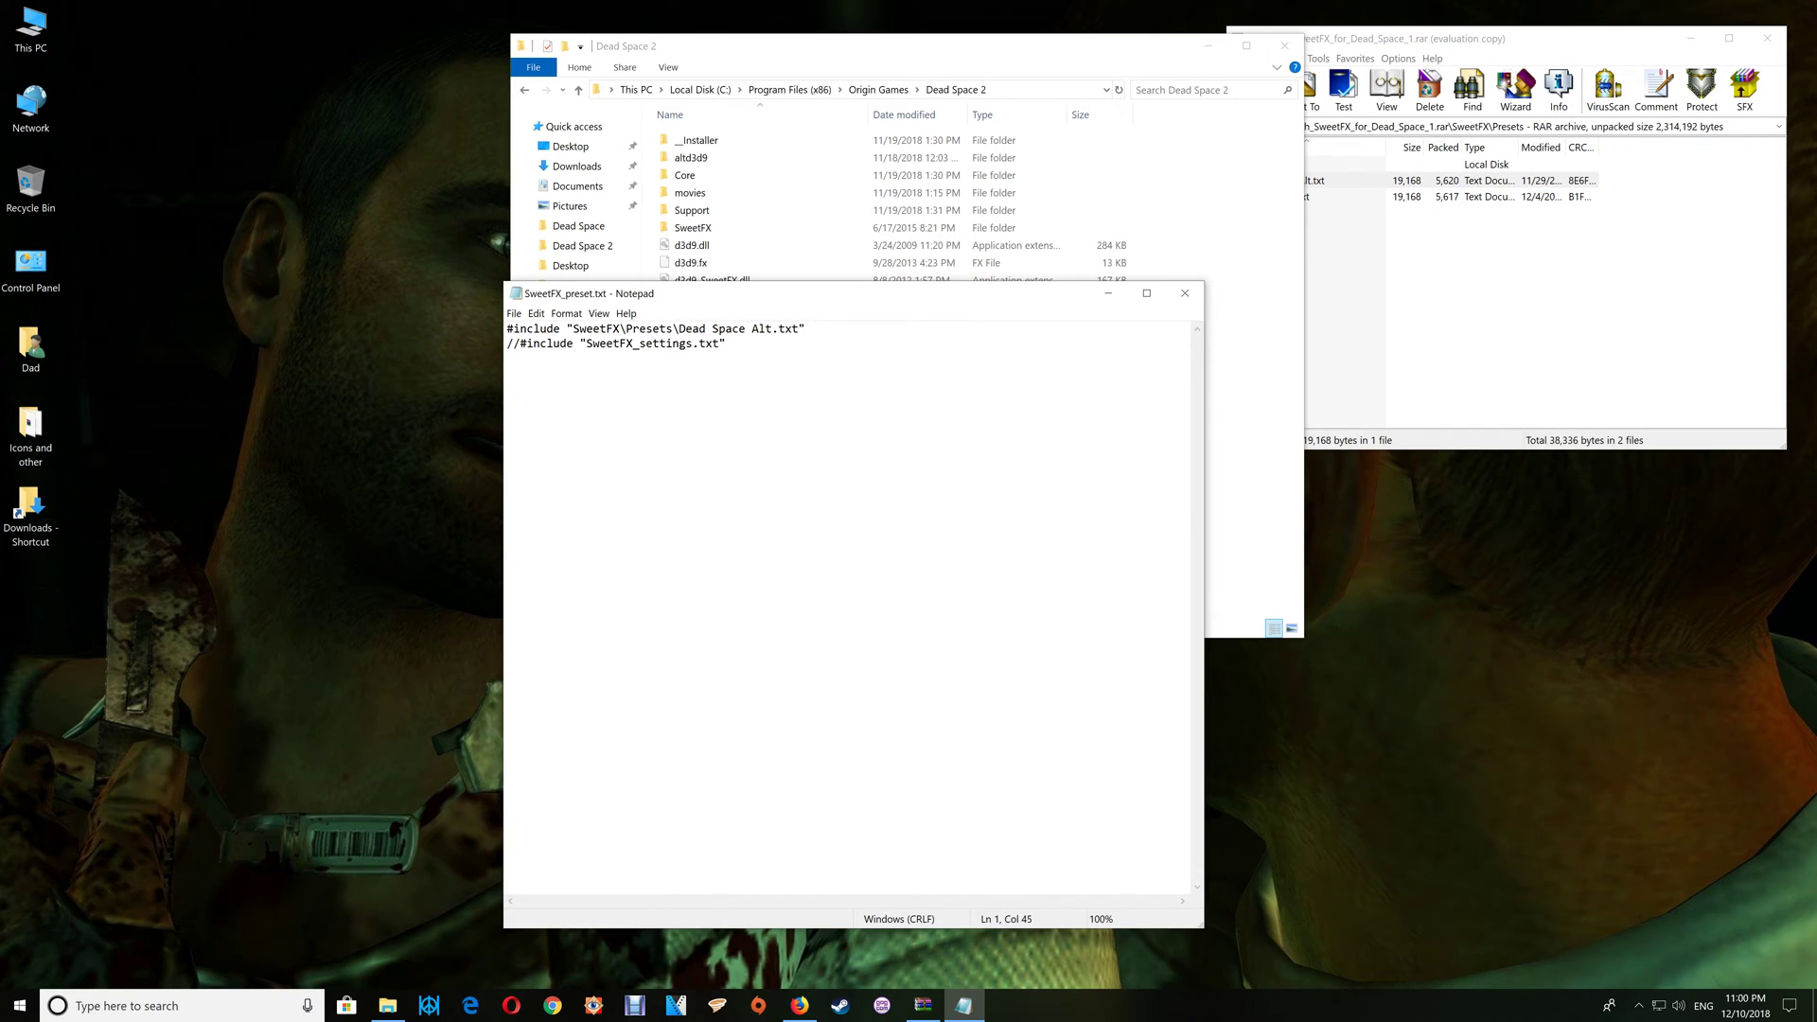
left_click(1184, 294)
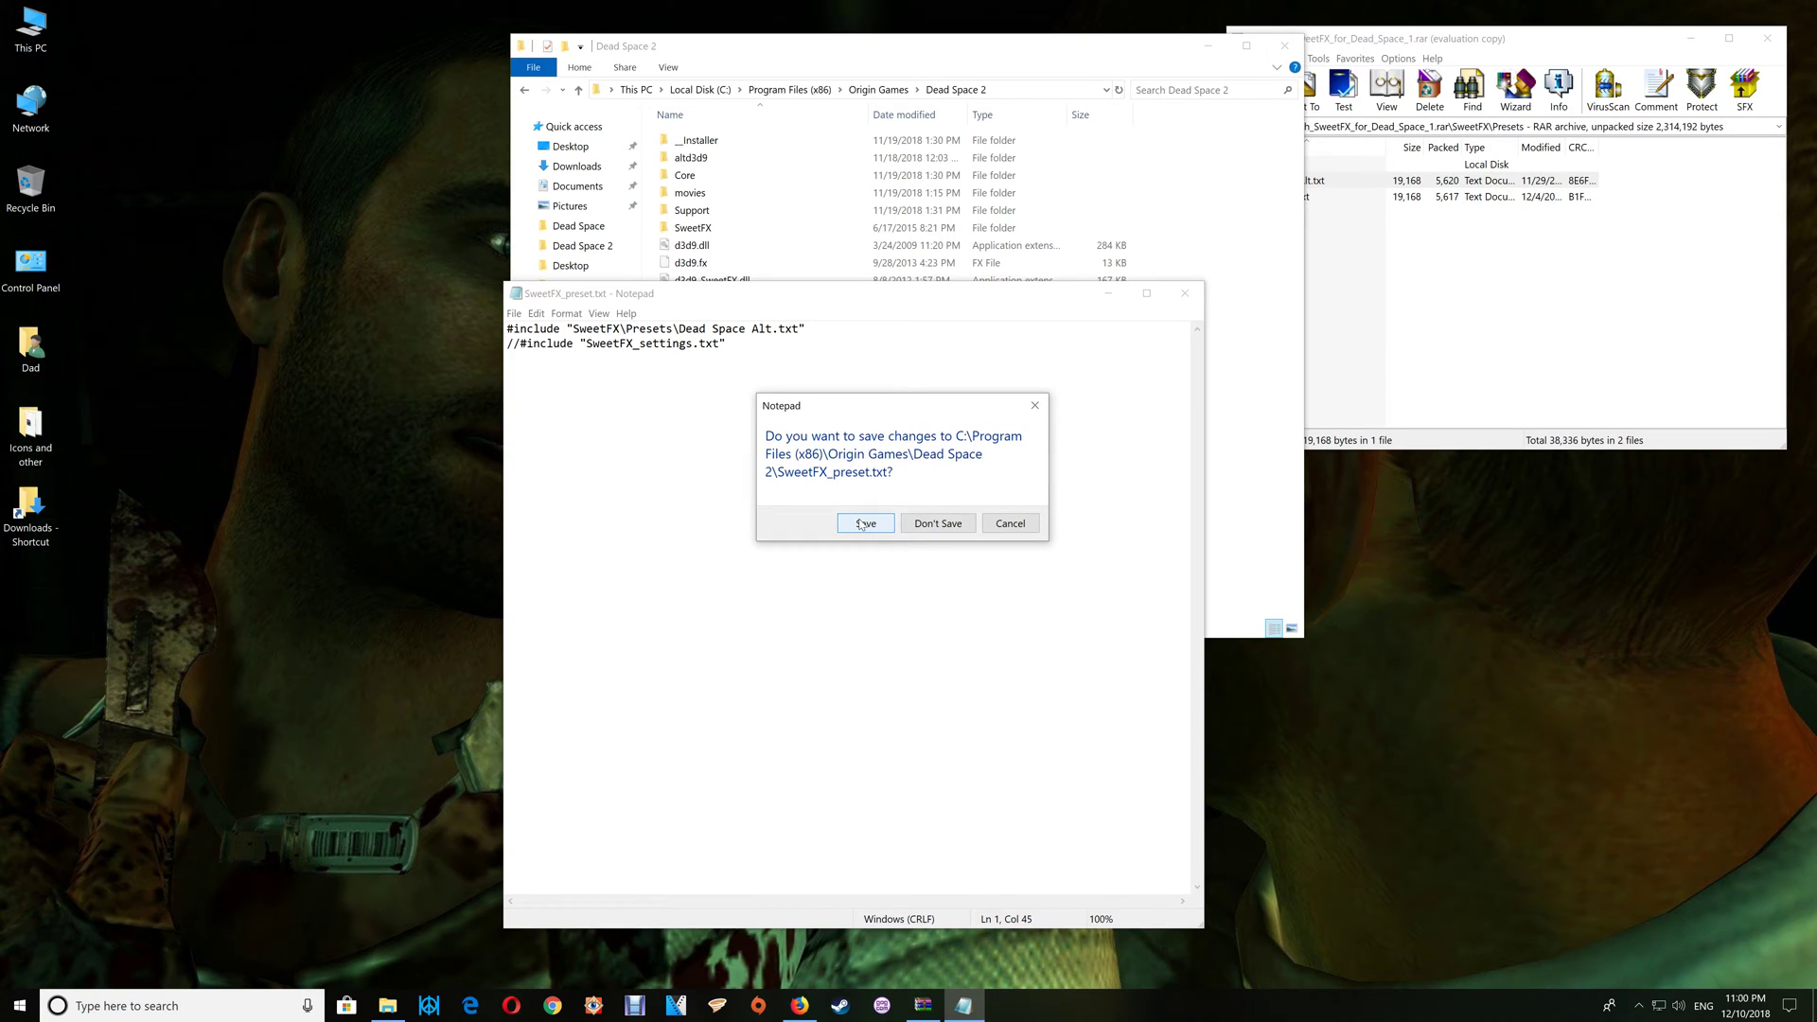
left_click(863, 524)
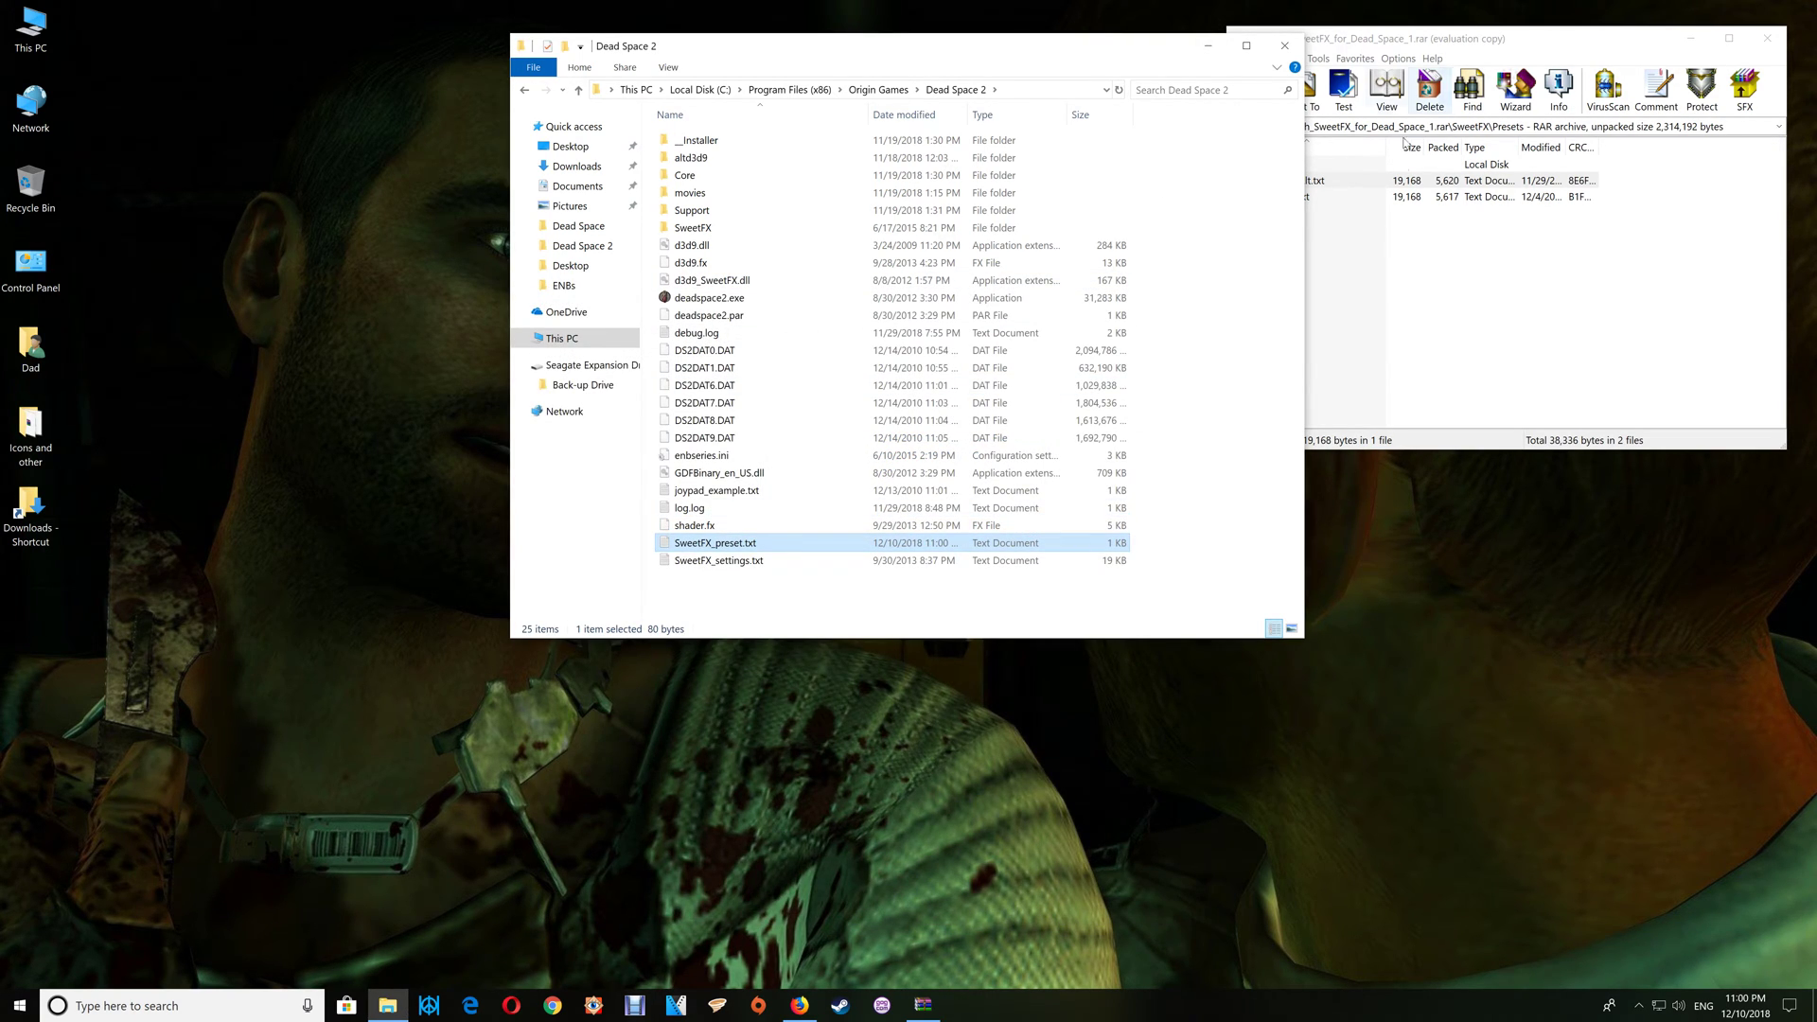
- Close the WinRAR archive and select deadspace2.exe in the game folder
left_click(1416, 277)
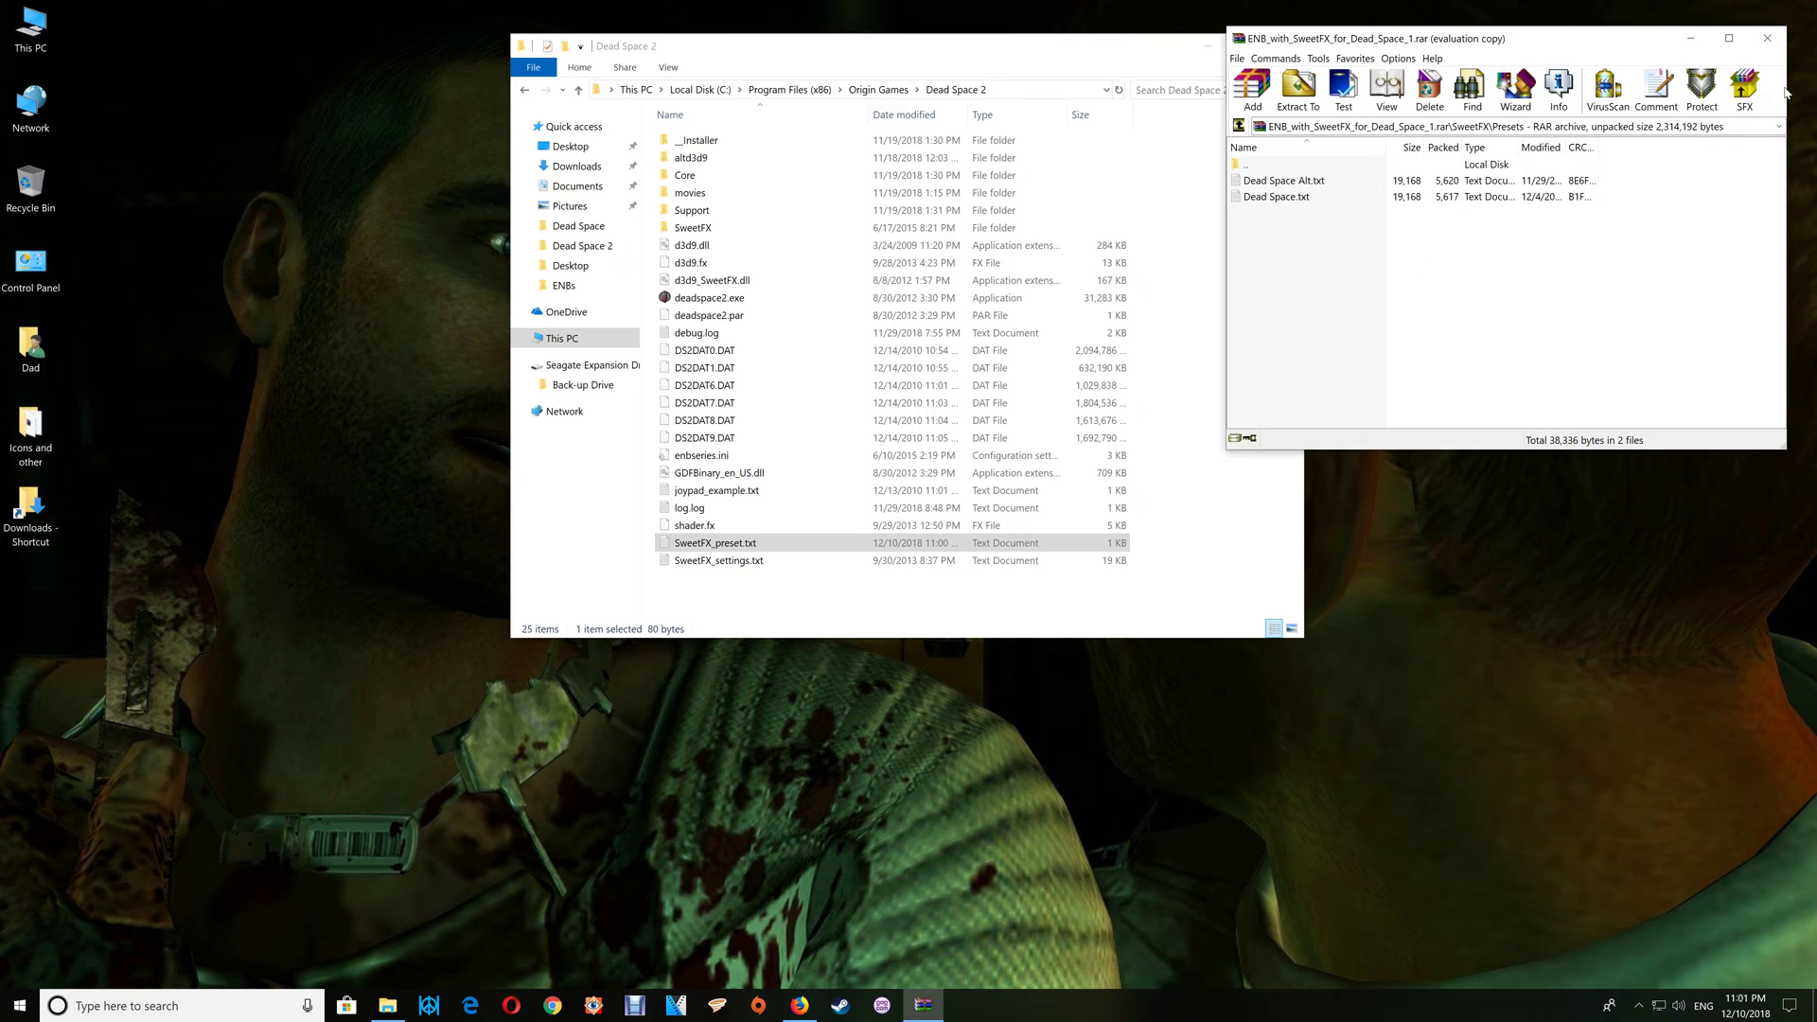
left_click(1766, 39)
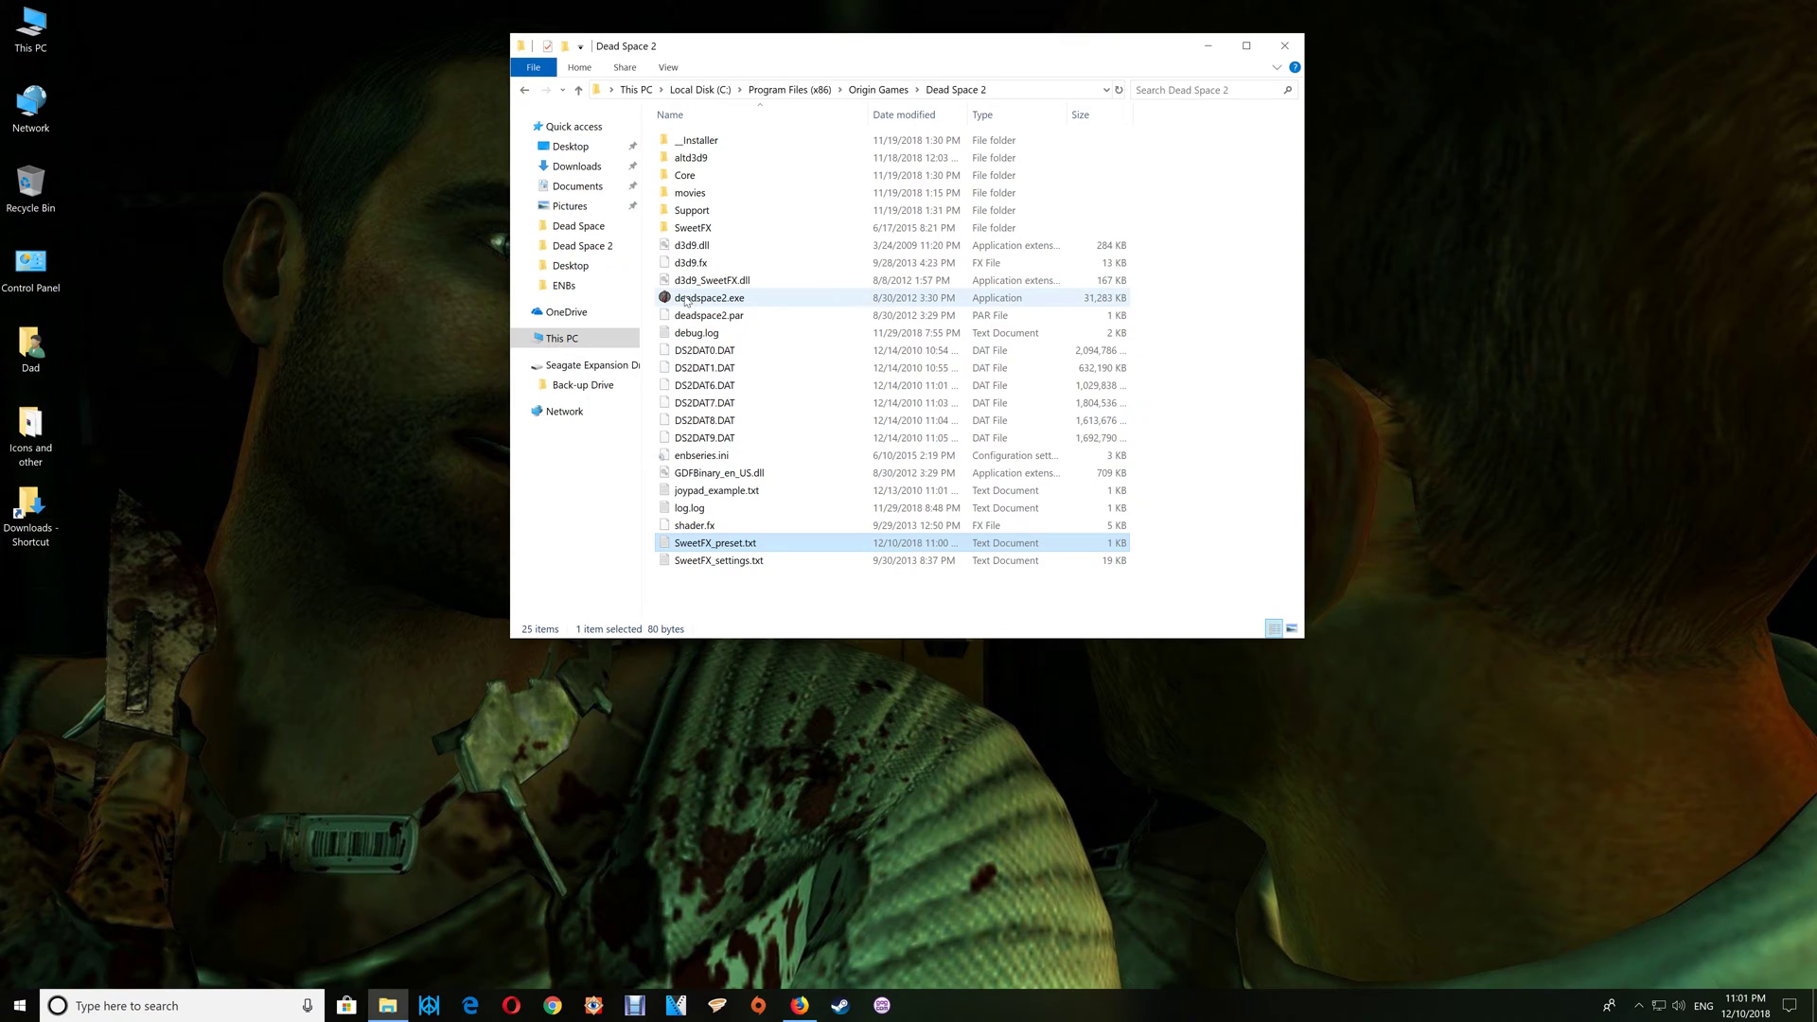
mouse_move(666, 301)
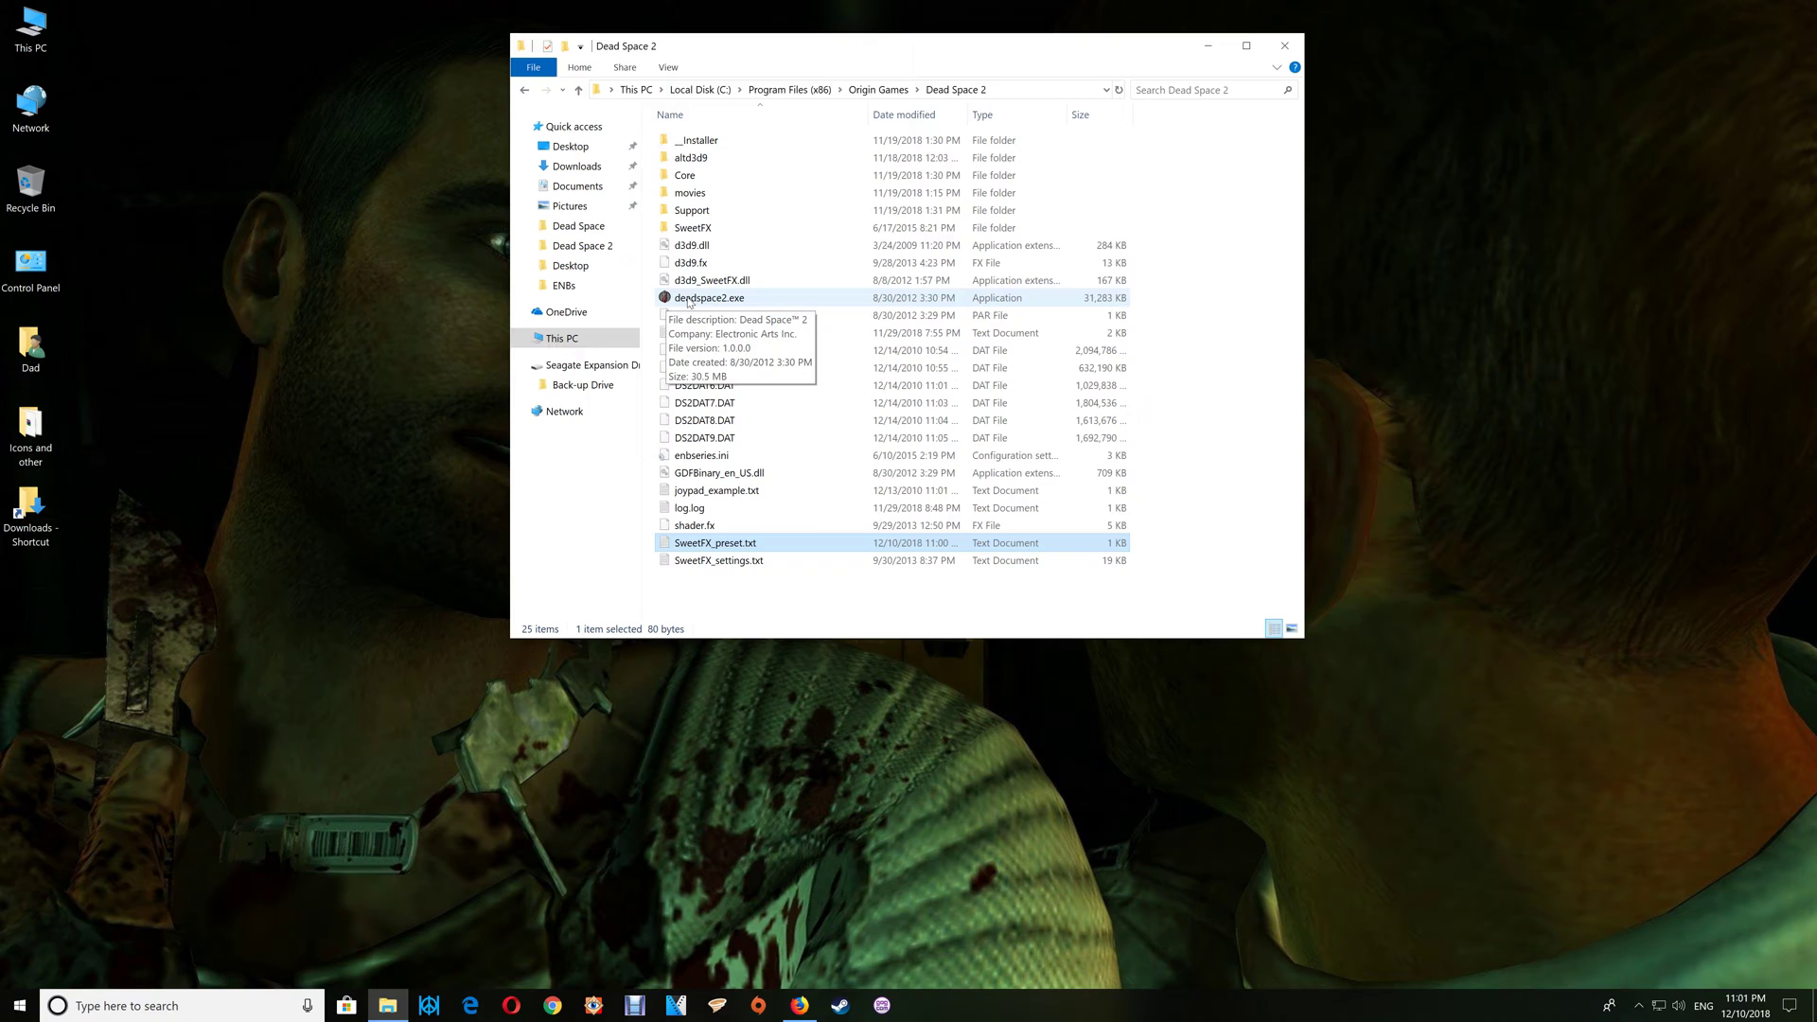
left_click(688, 299)
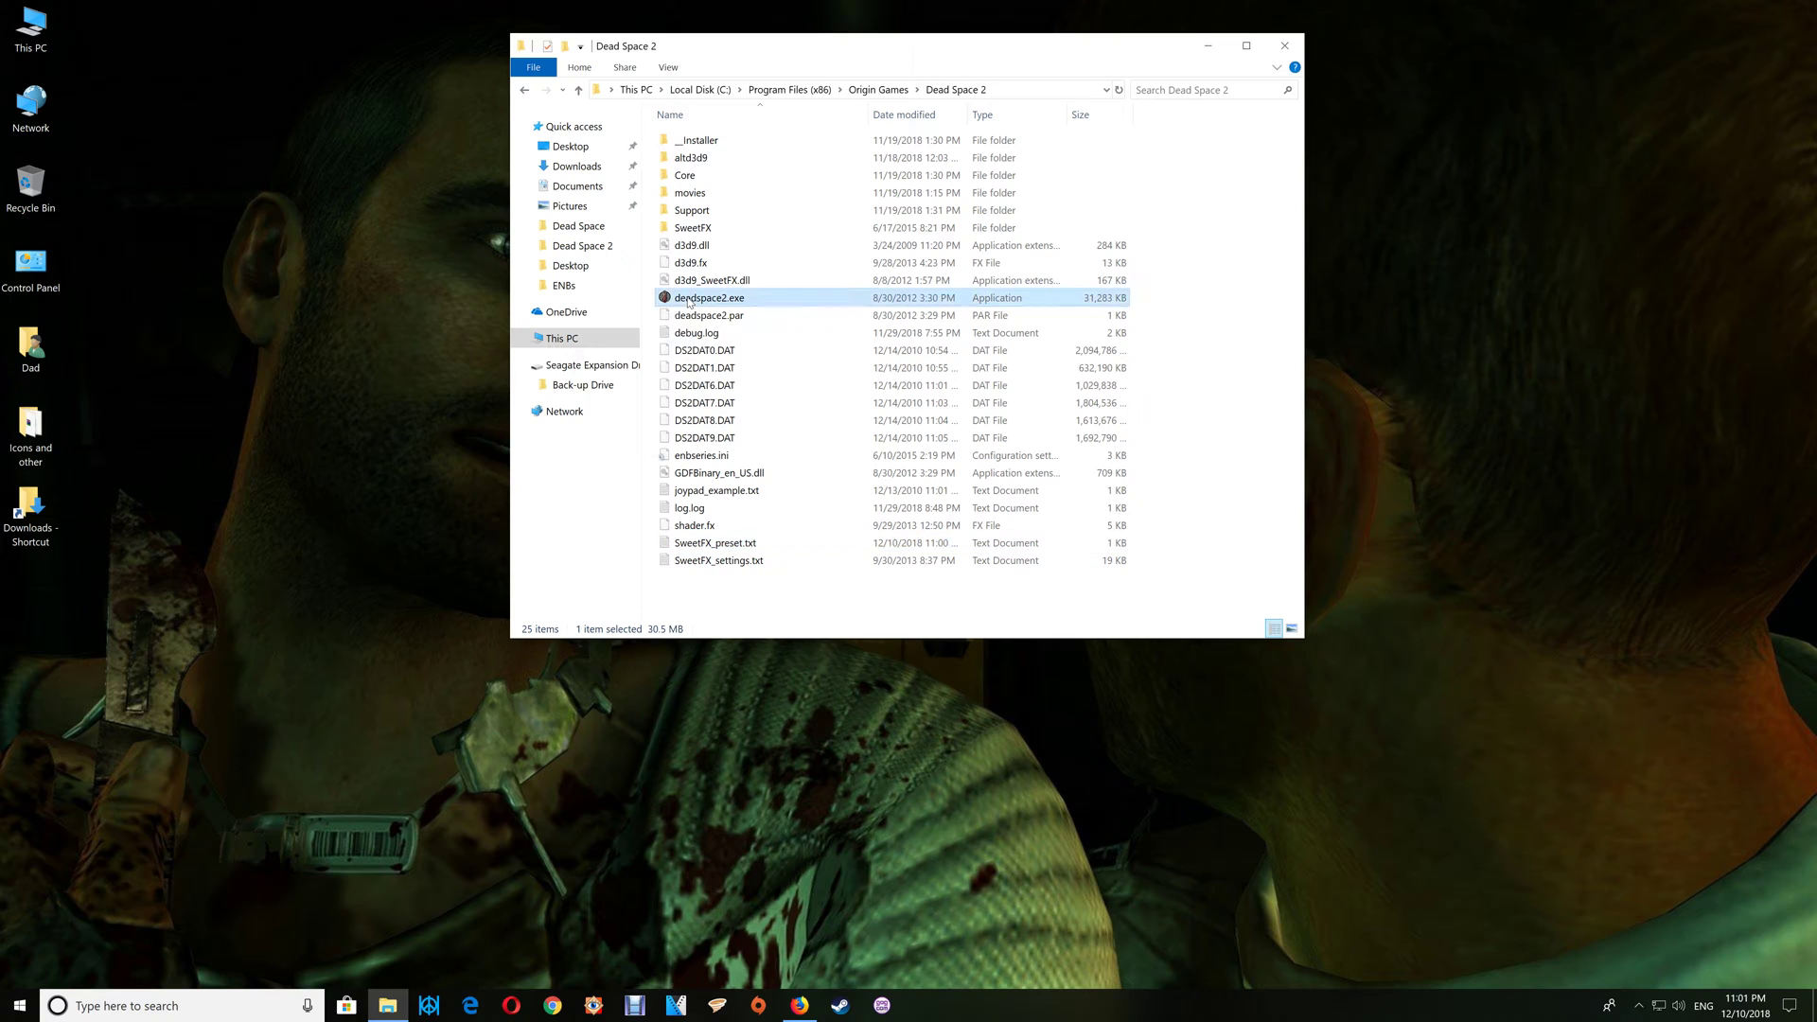
- Copy the name 'deadspace2.exe' and bring up CleanMem's tray icon menu
left_click(687, 301)
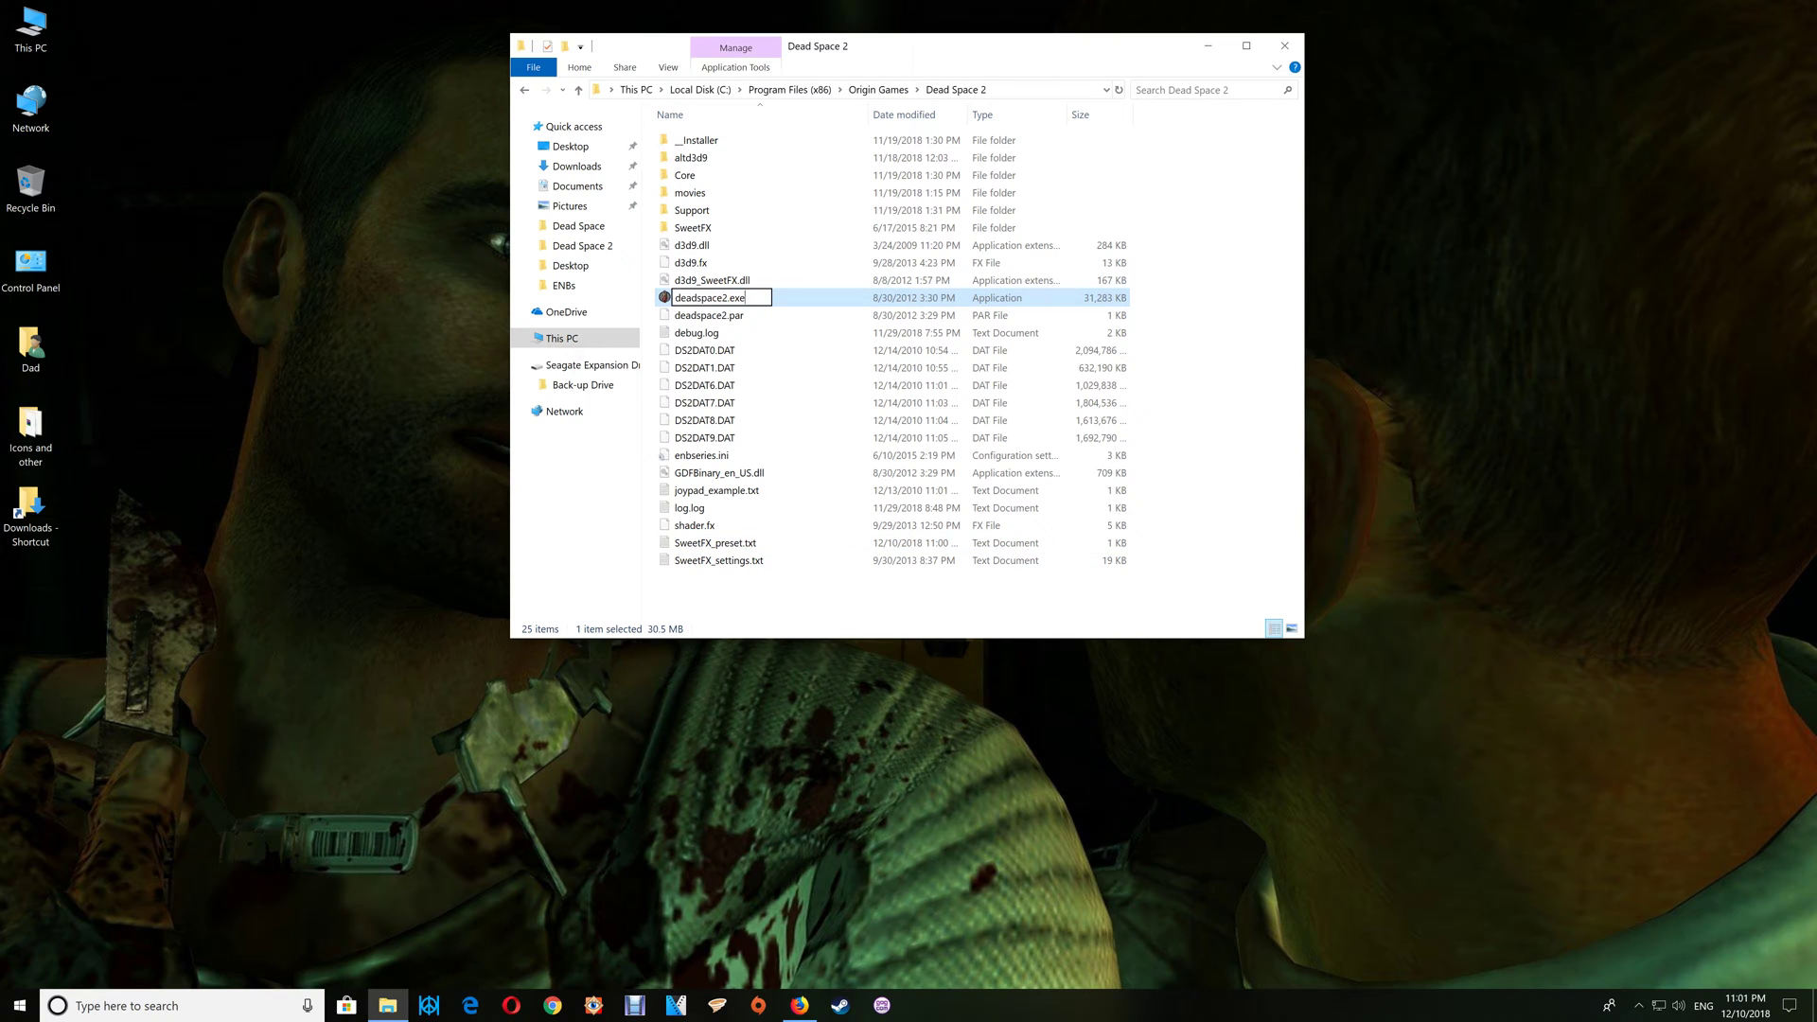
key("ctrl+a")
right_click(697, 301)
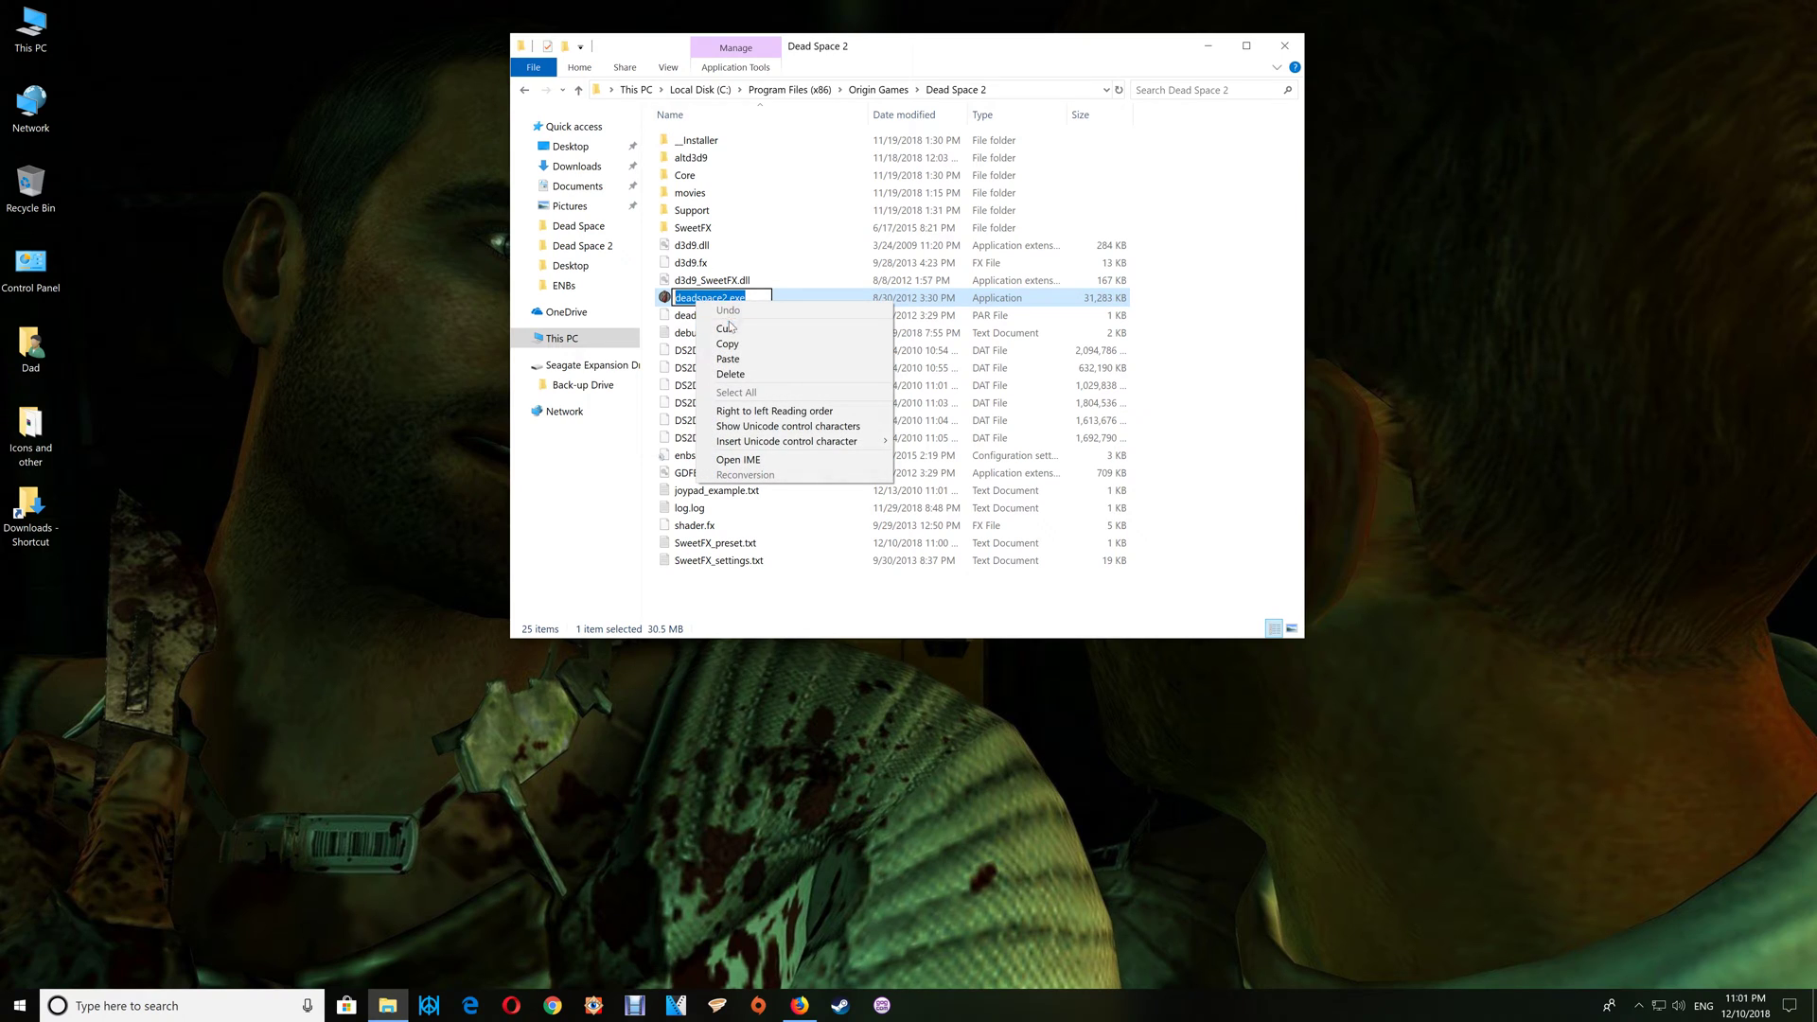
left_click(727, 344)
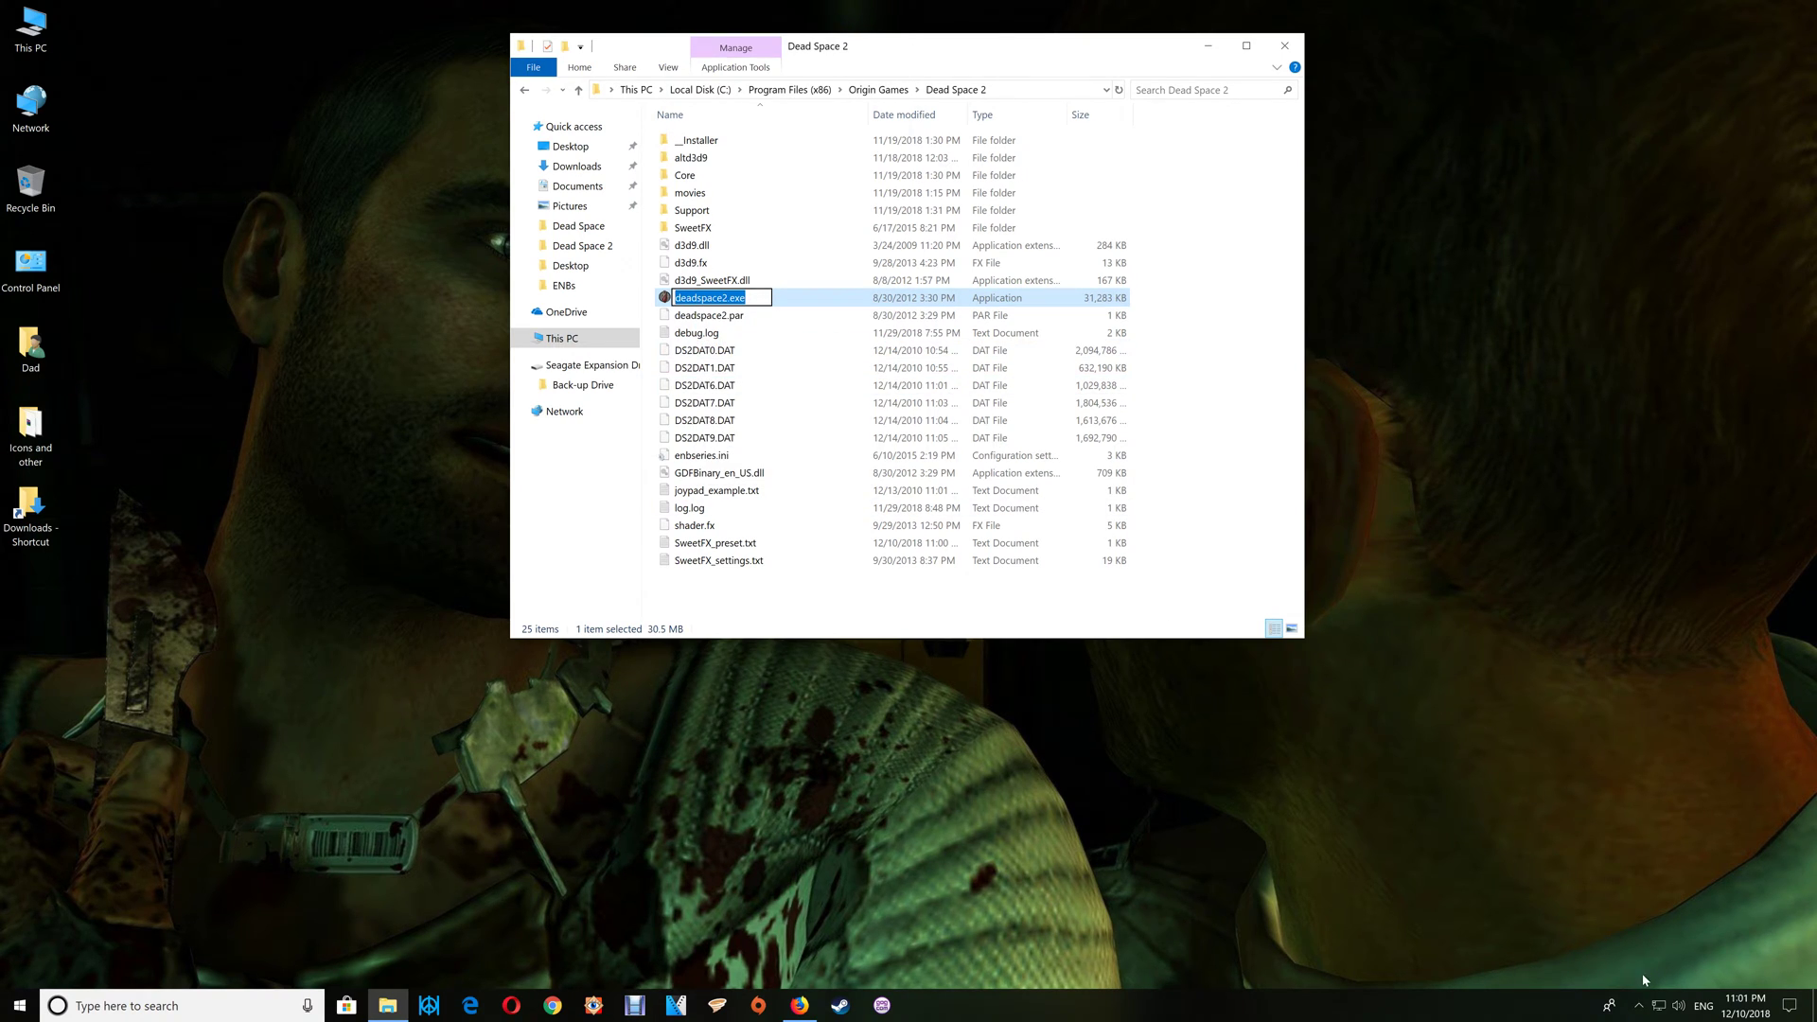
left_click(1638, 1006)
right_click(1671, 907)
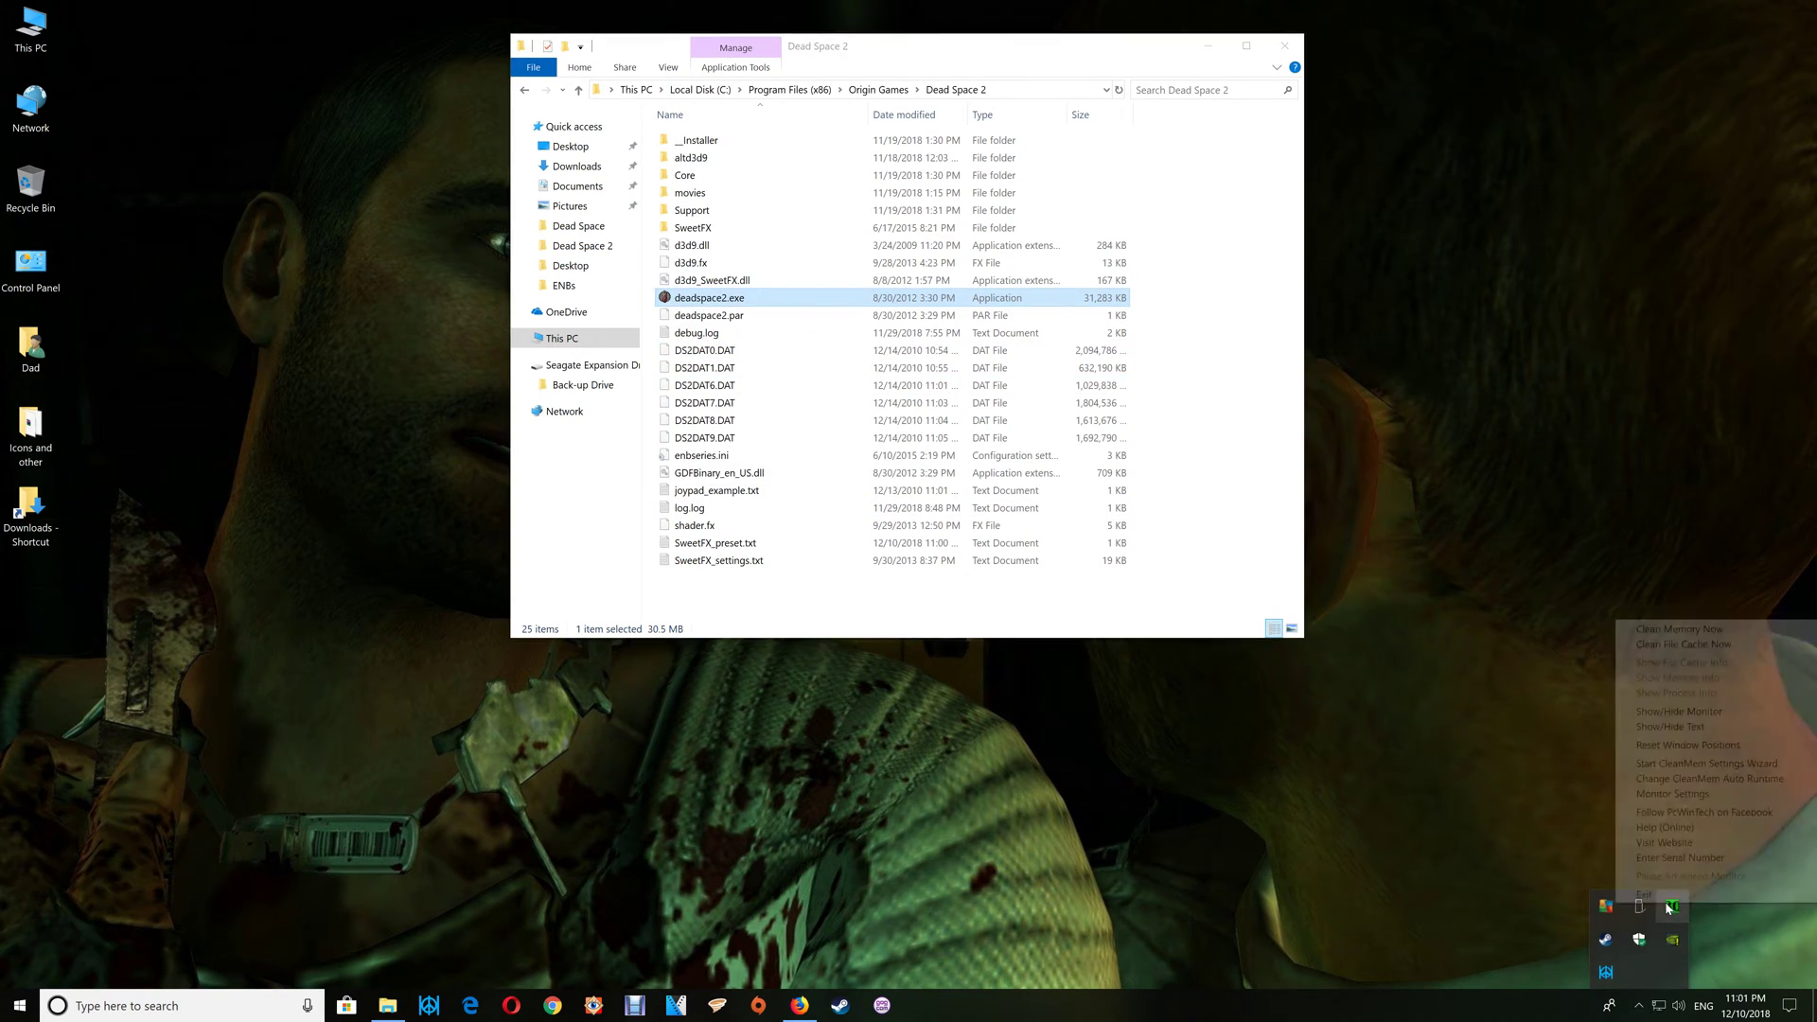
- Launch the CleanMem Settings Wizard and advance to Only List mode
left_click(1689, 765)
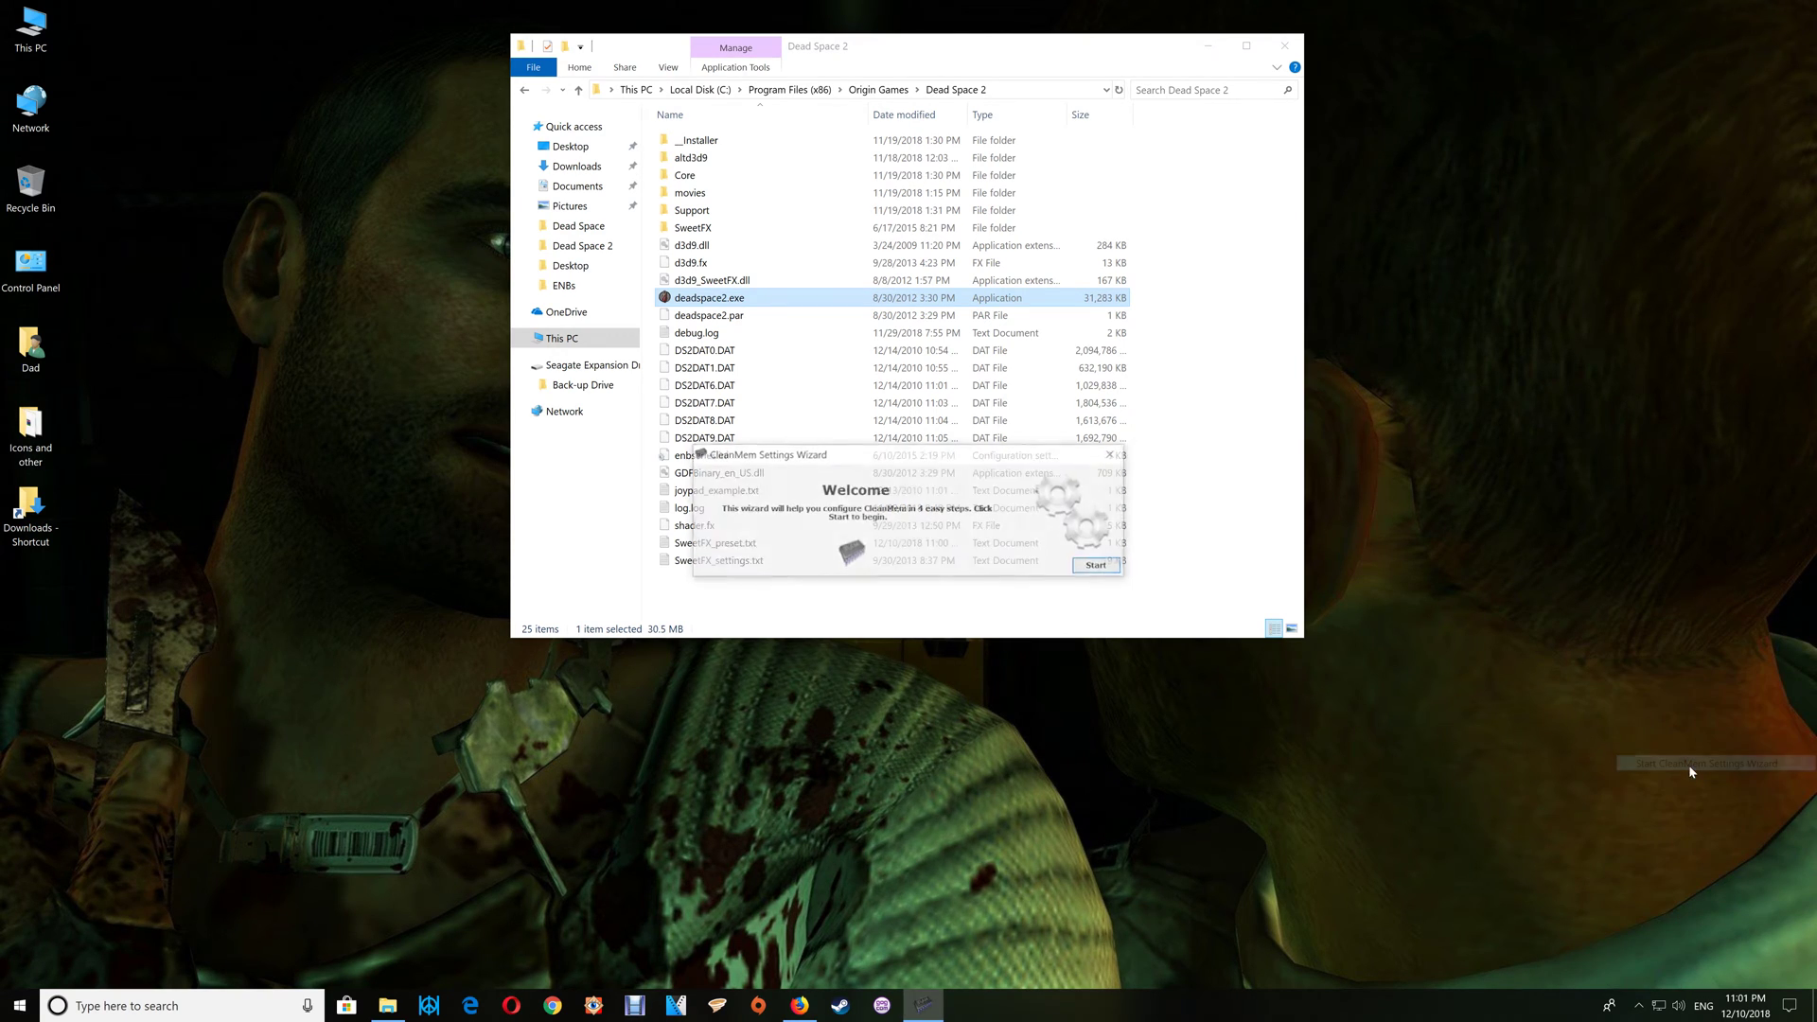
left_click(1100, 568)
left_click(1100, 567)
left_click(1100, 567)
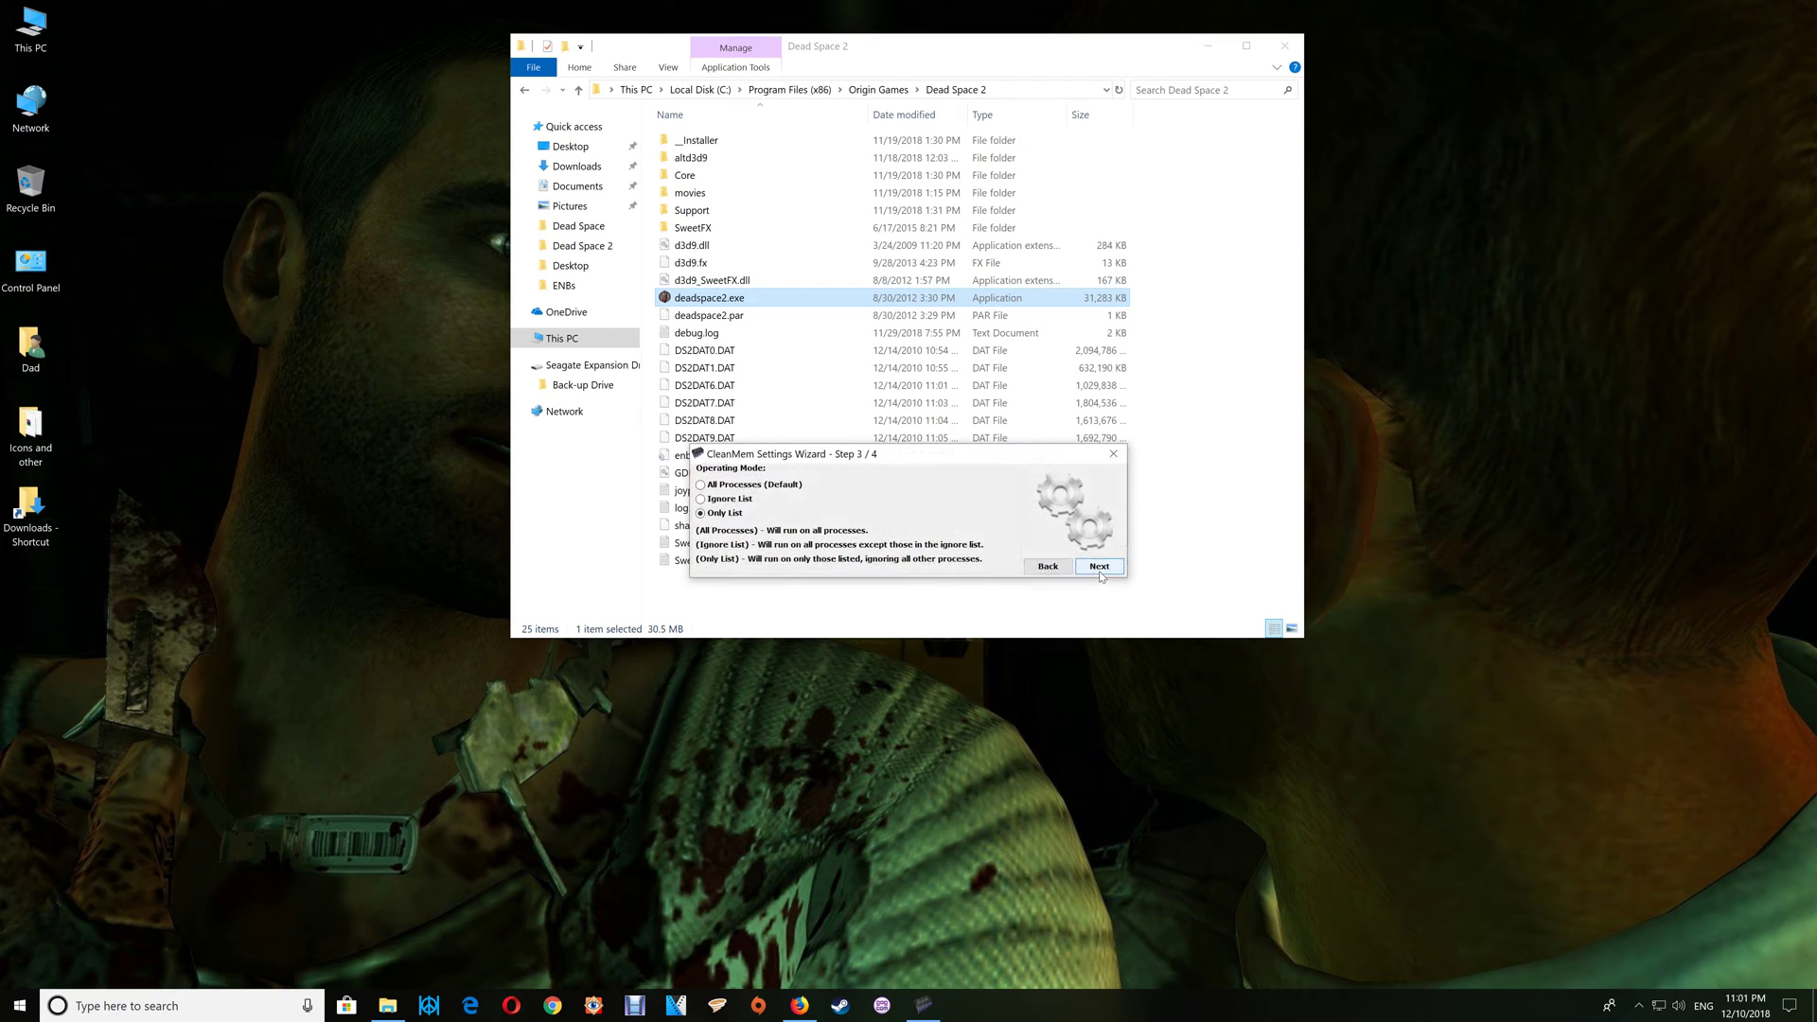
left_click(1098, 567)
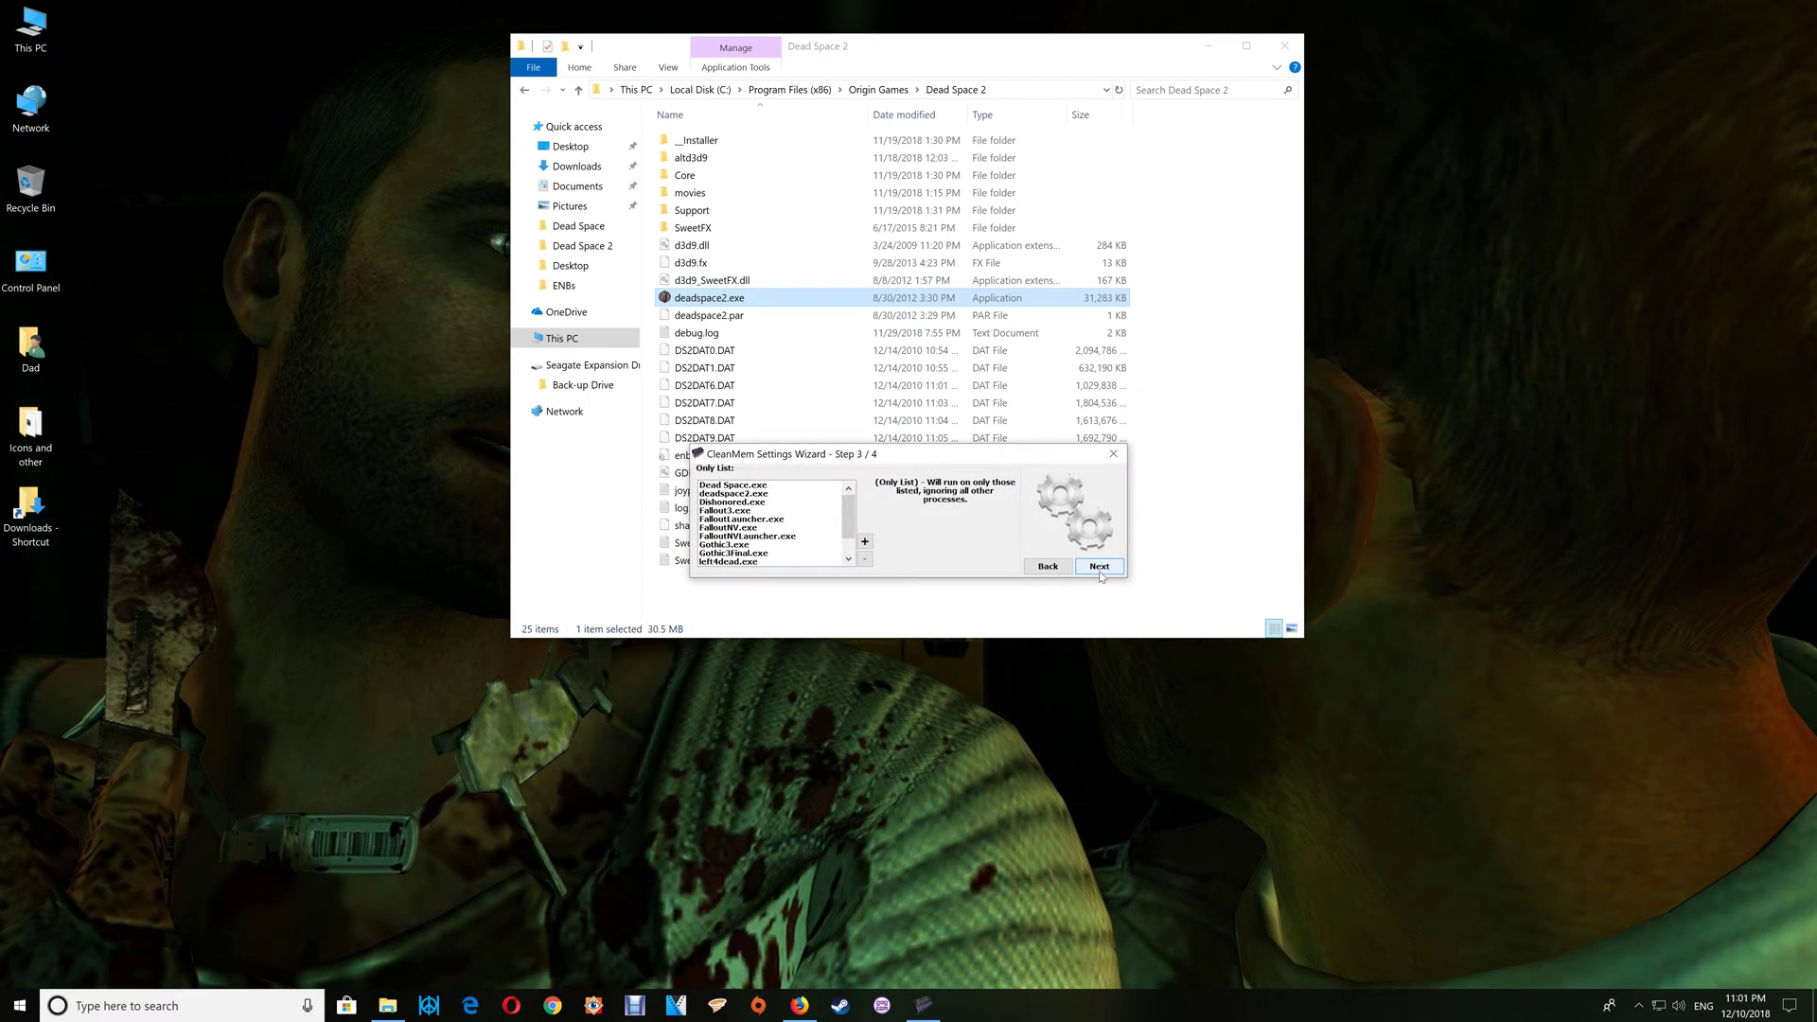
- Add deadspace2.exe to the Only List and finish the wizard
left_click(864, 541)
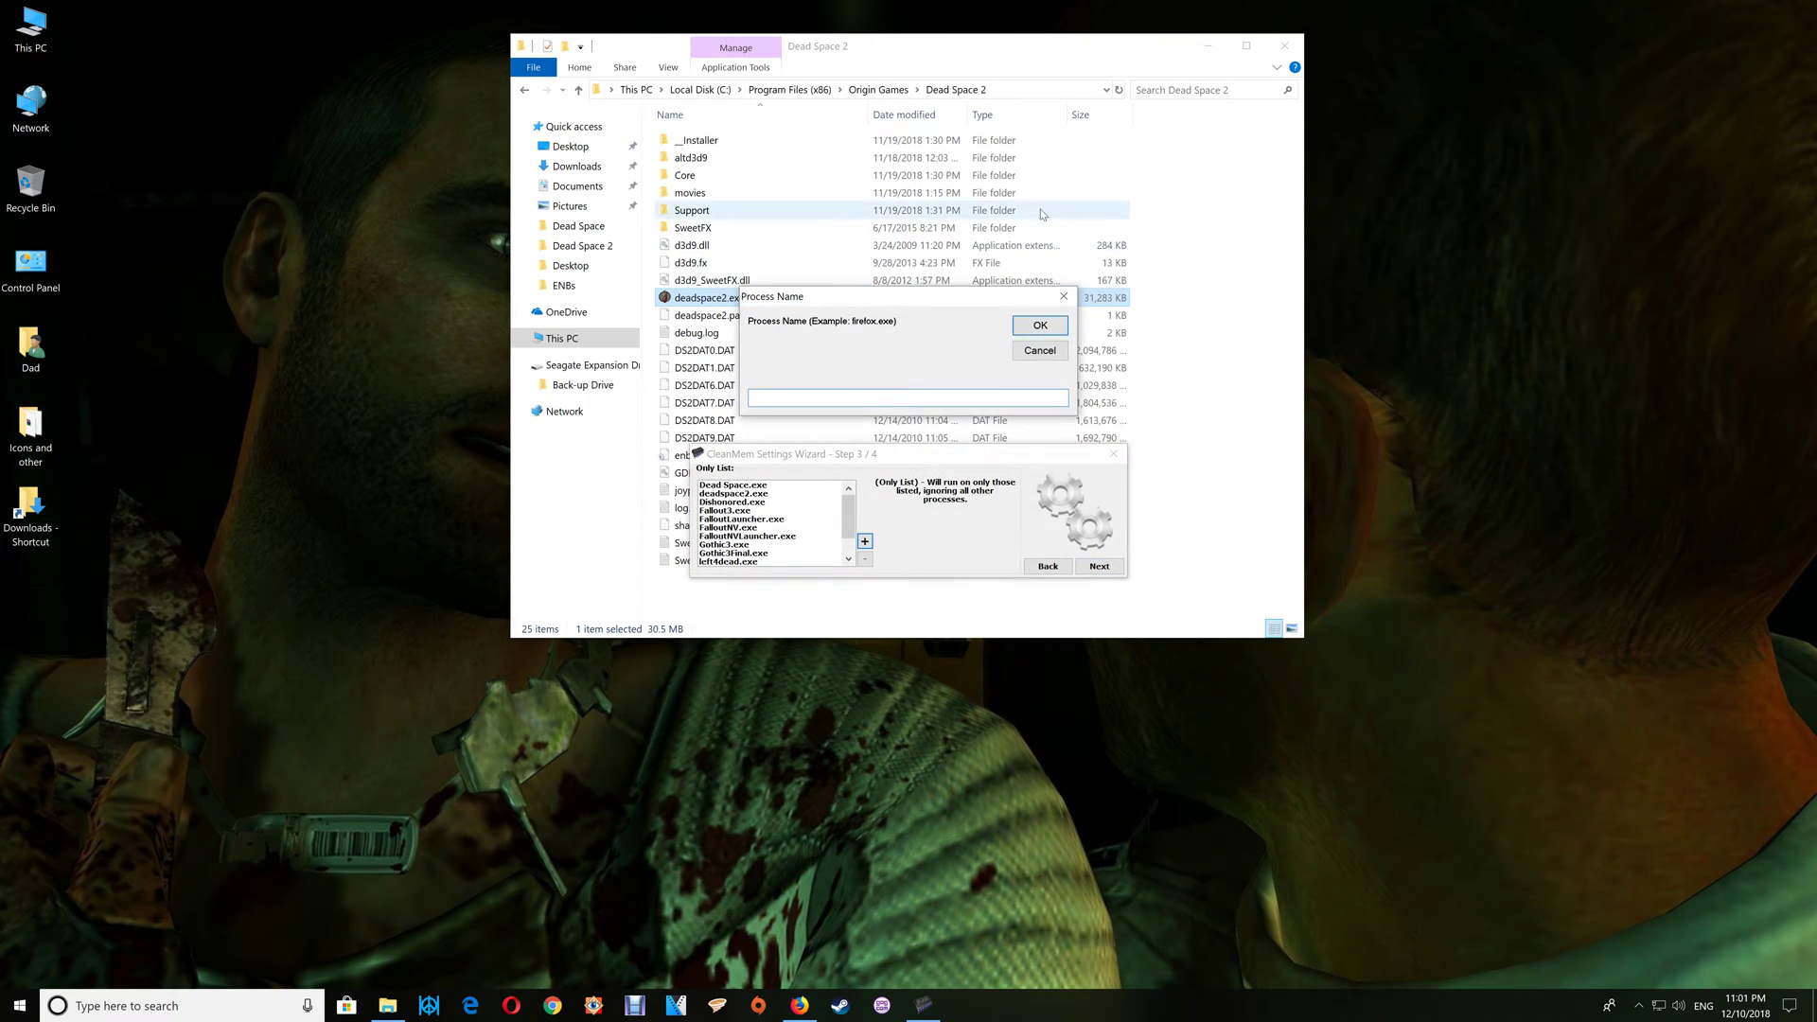
right_click(958, 398)
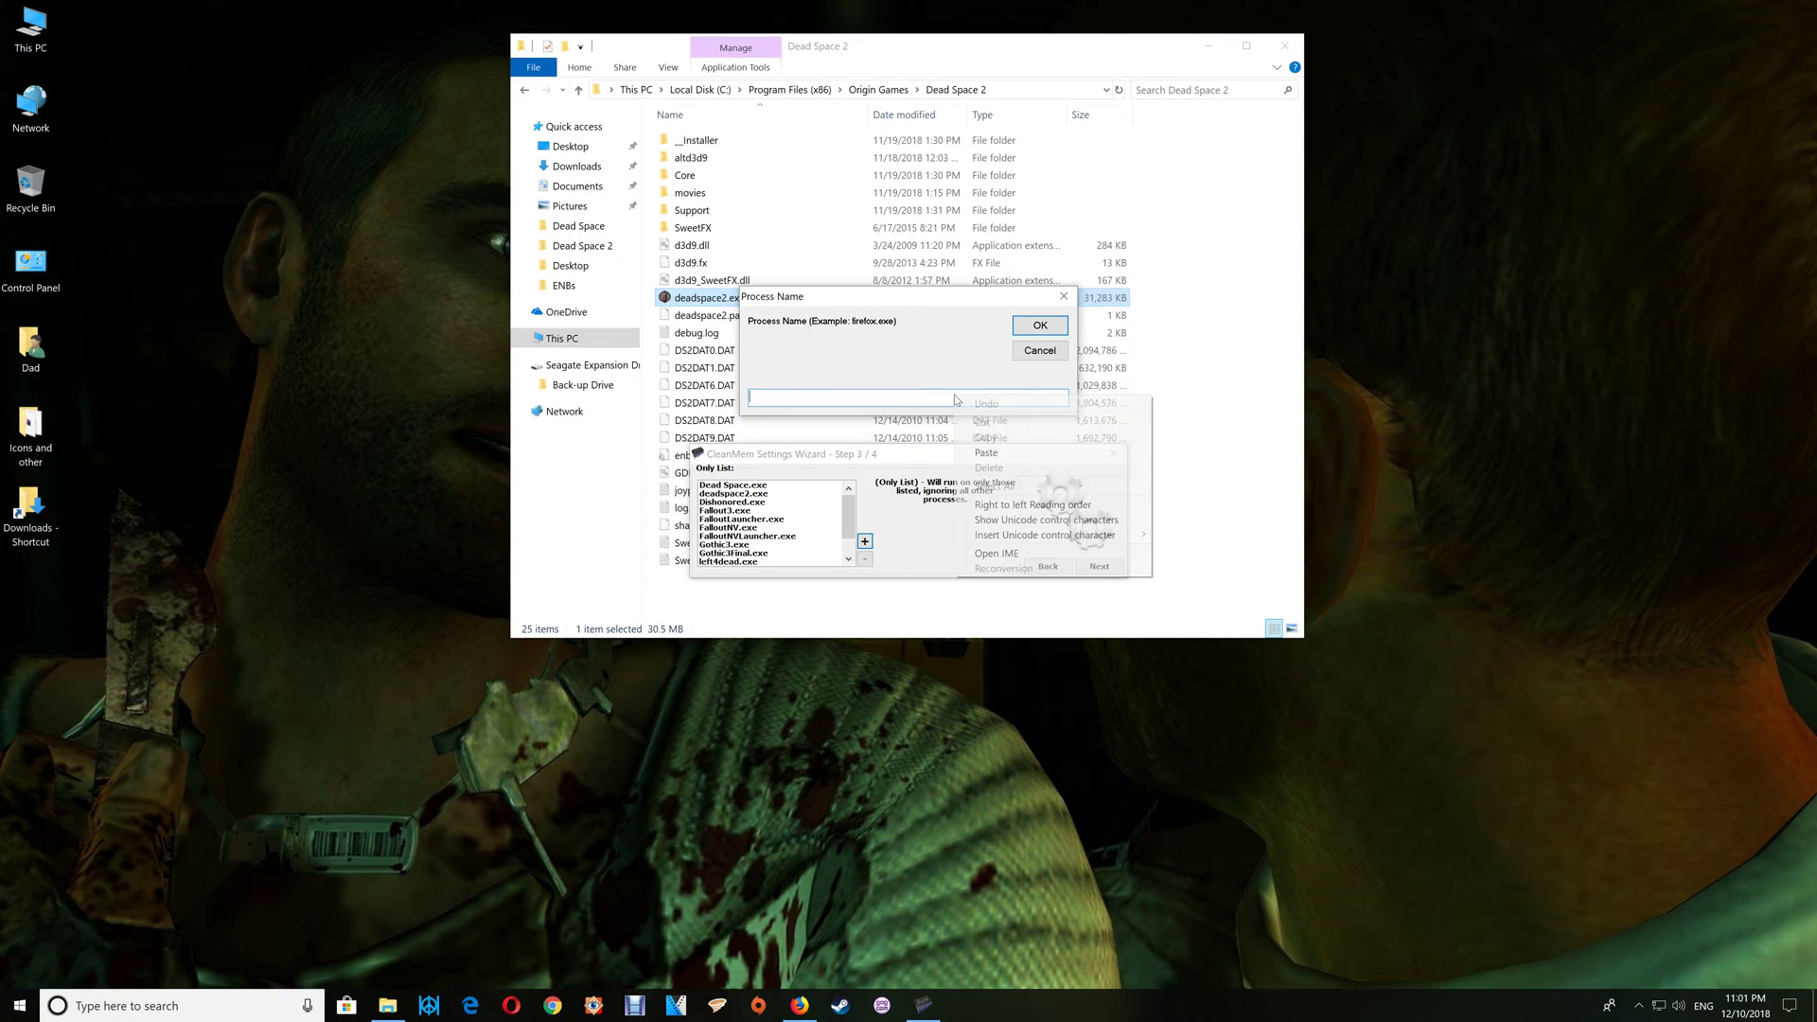
left_click(984, 454)
left_click(1038, 325)
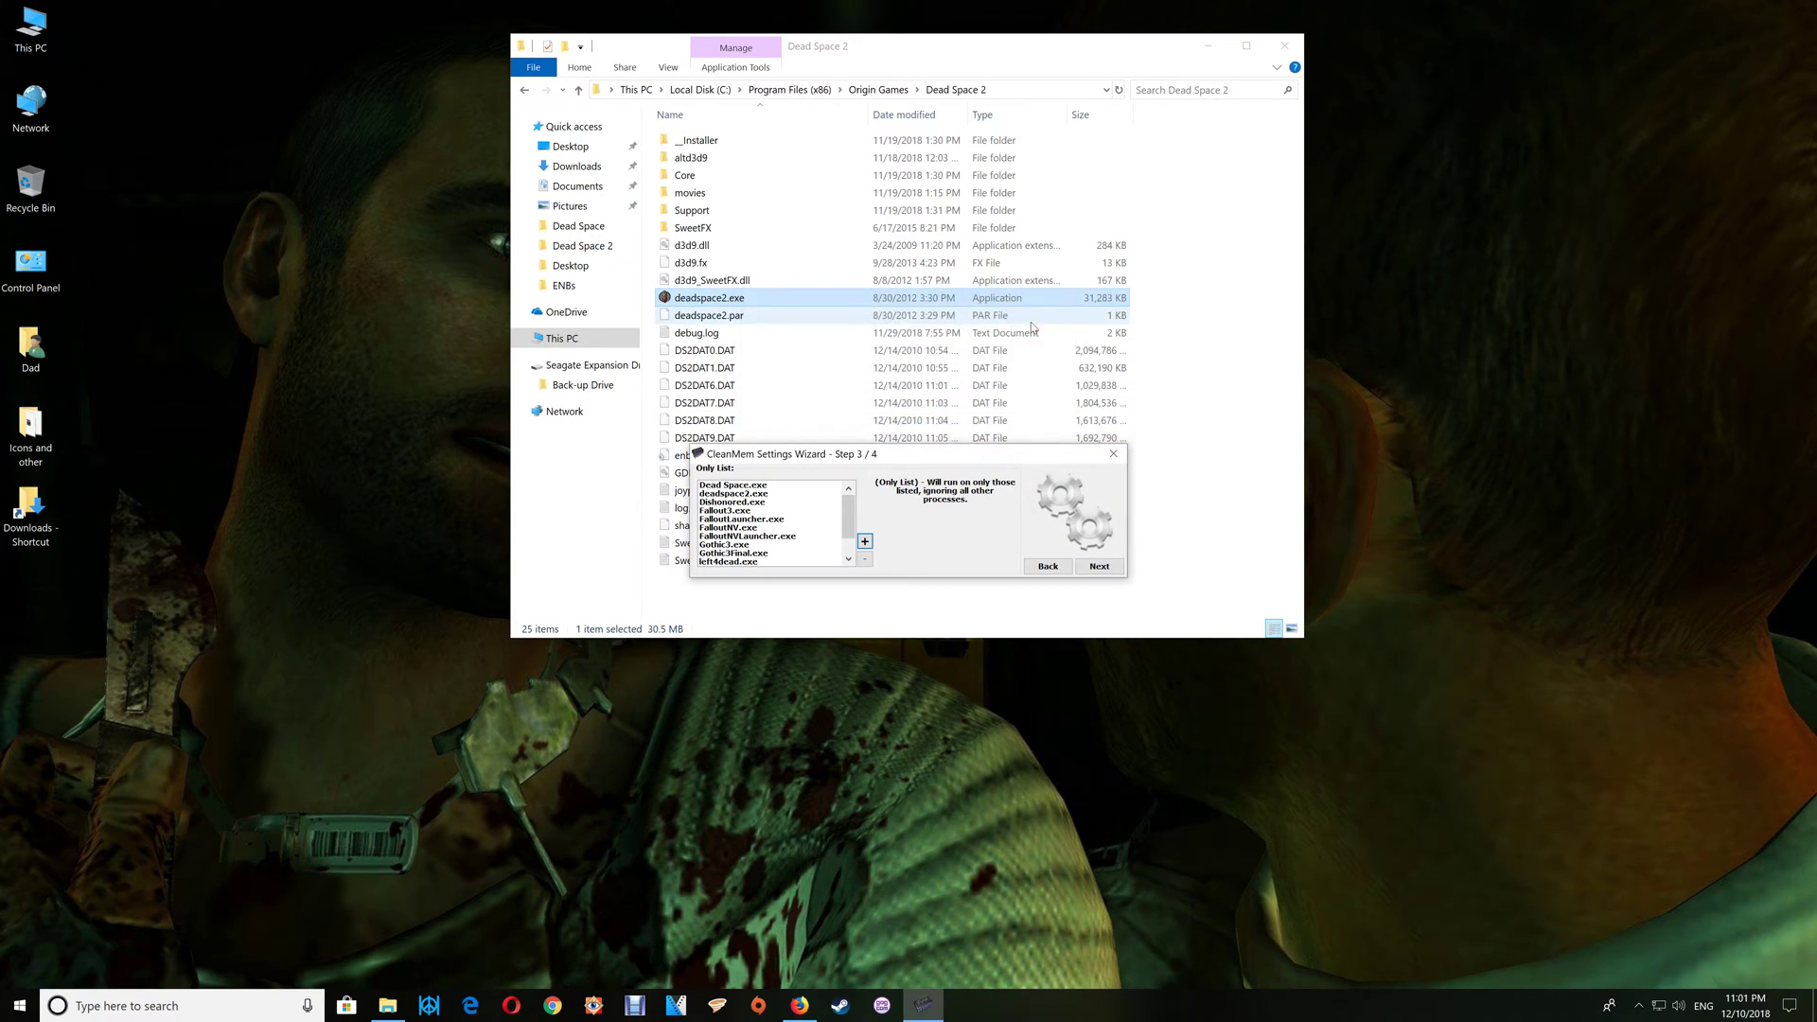
left_click(719, 494)
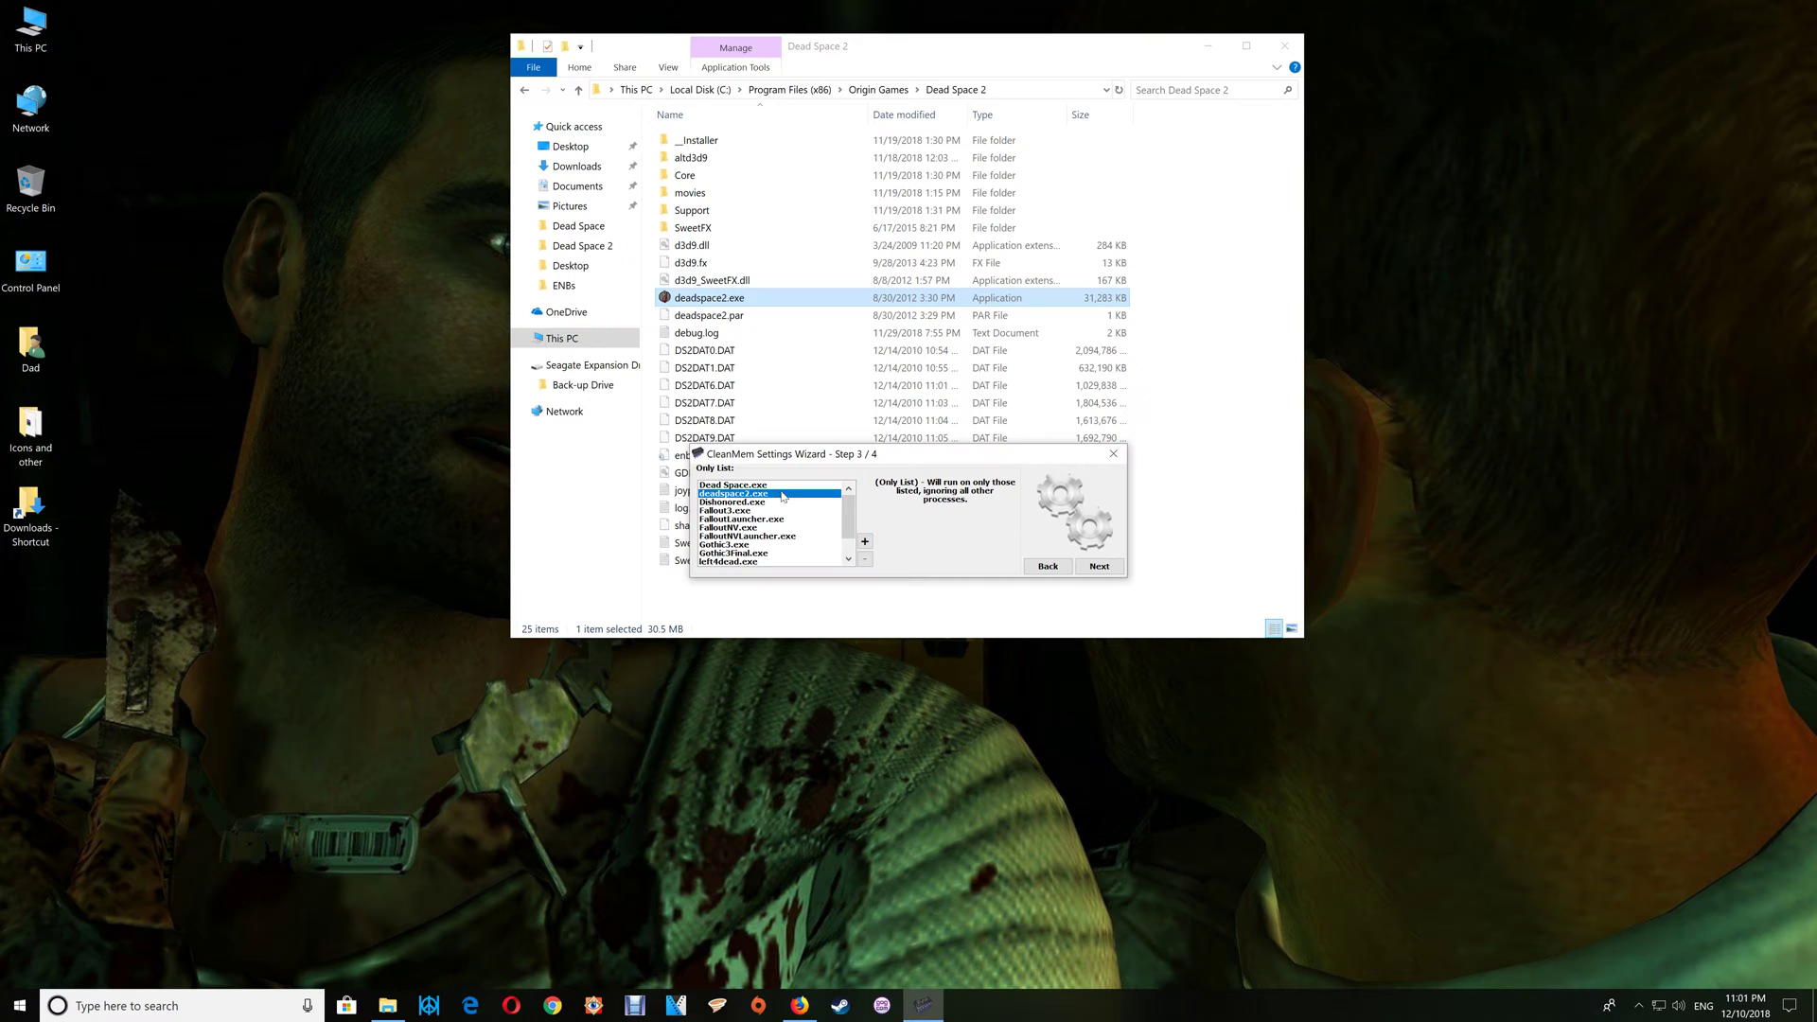
left_click(1099, 566)
left_click(1100, 566)
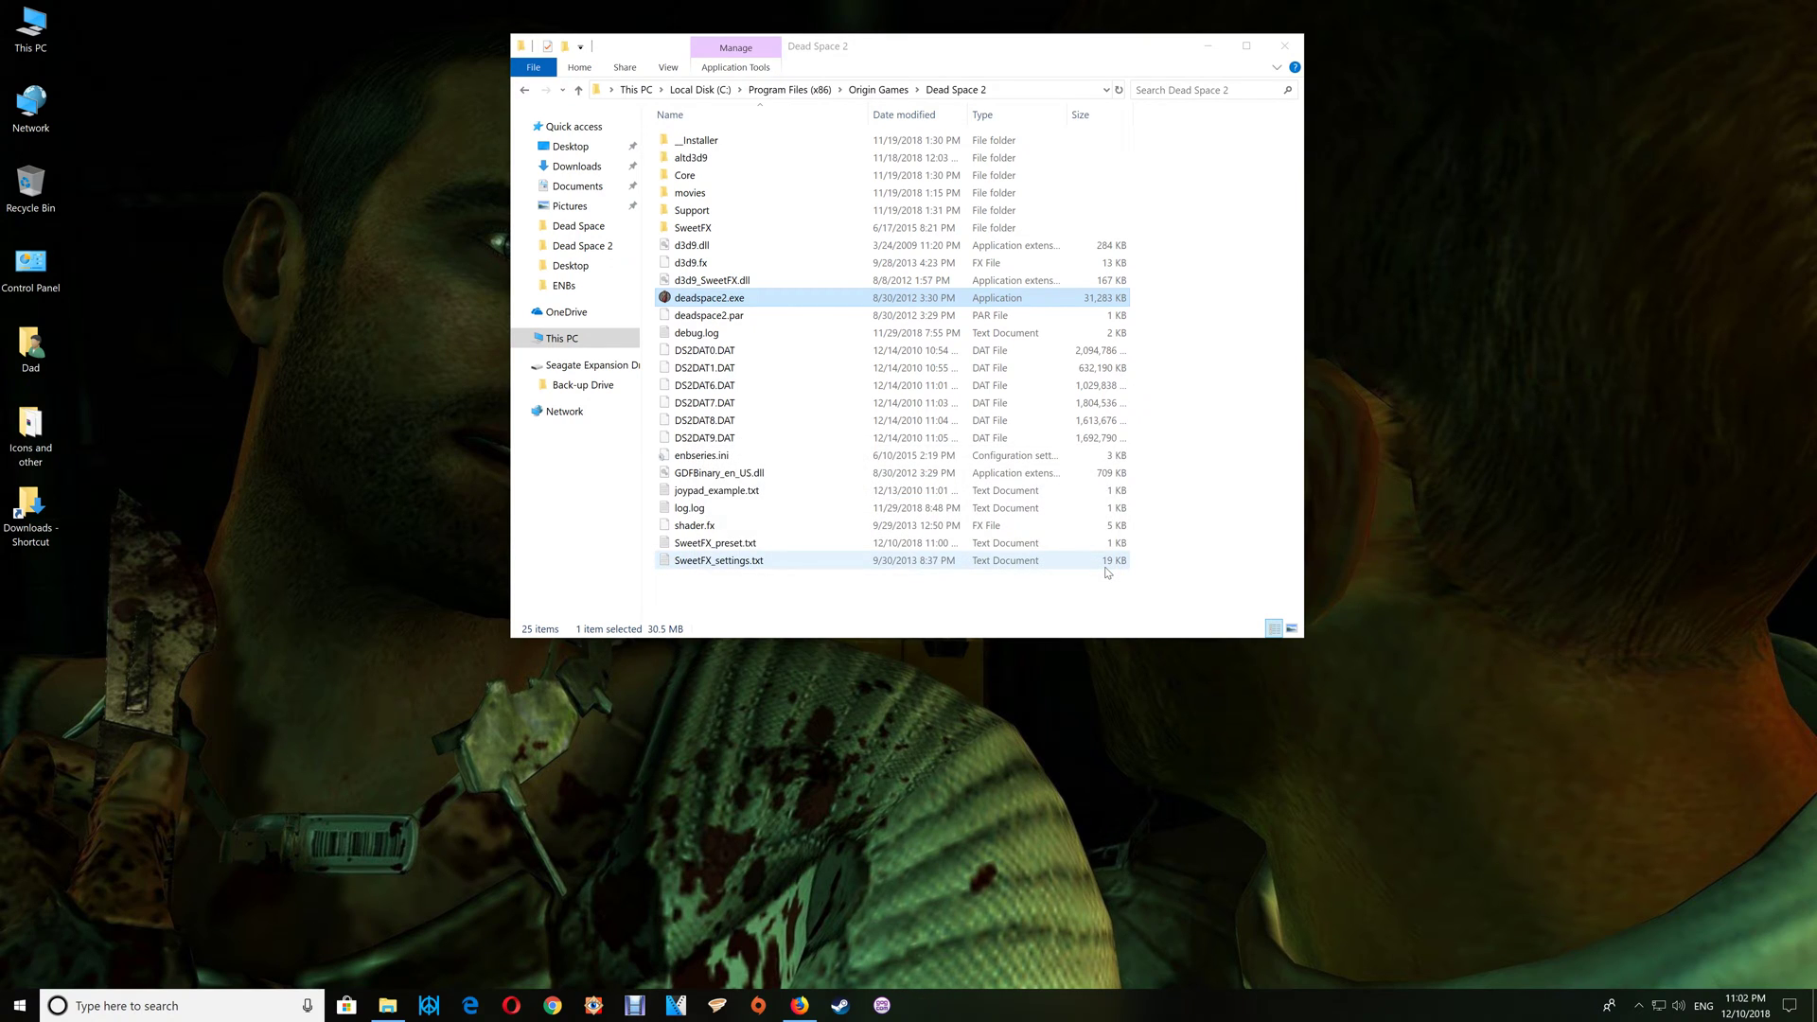